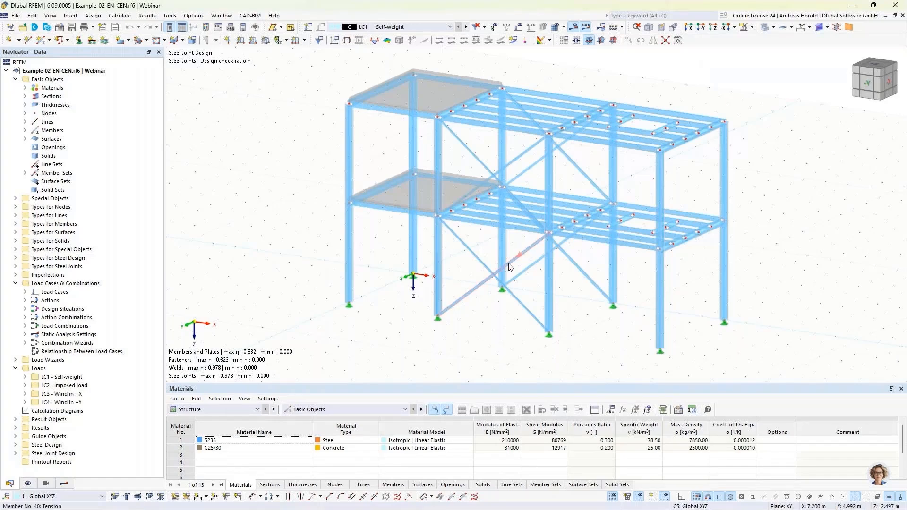
Step: Show the Steel Structures example models in the Dlubal Center and return to the Example-02-EN-CEN model in RFEM
mouse_move(509, 267)
left_click(33, 28)
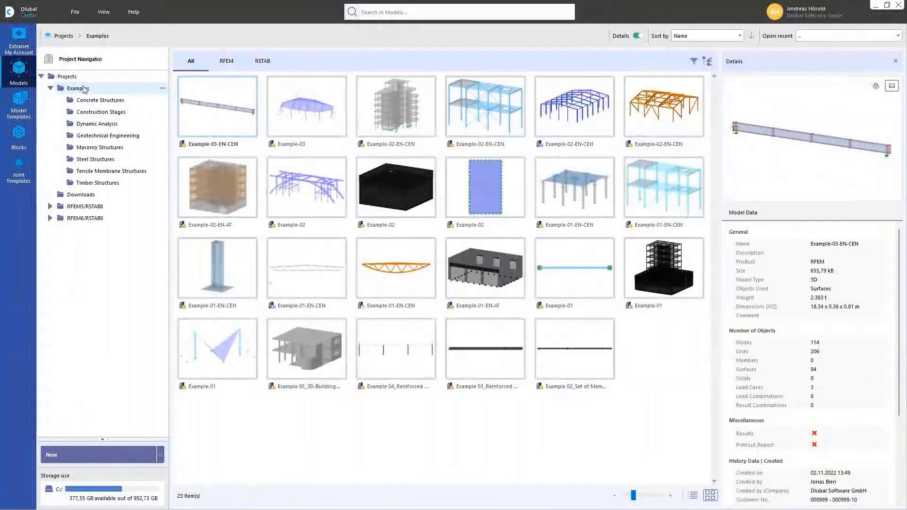
left_click(96, 162)
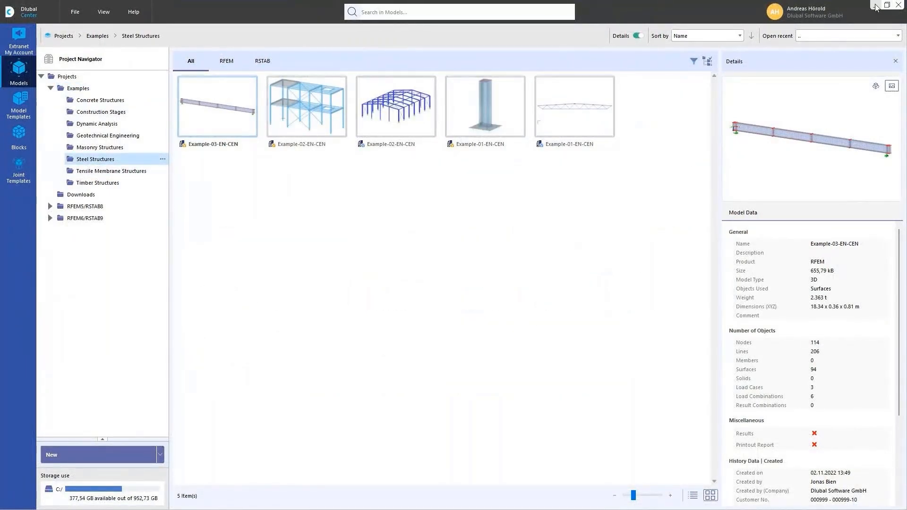
double_click(331, 105)
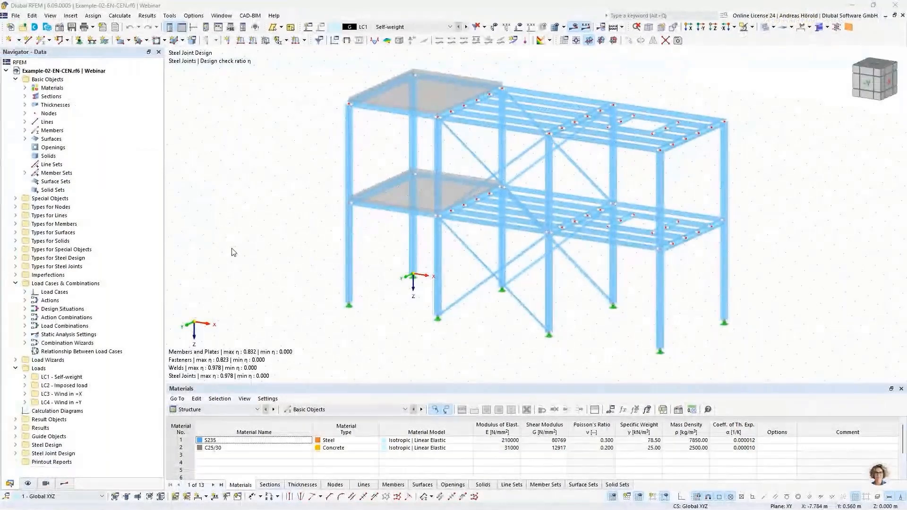
Step: Review the activated design add-ons in the model's base data and leave without changes
left_click(59, 27)
left_click(246, 58)
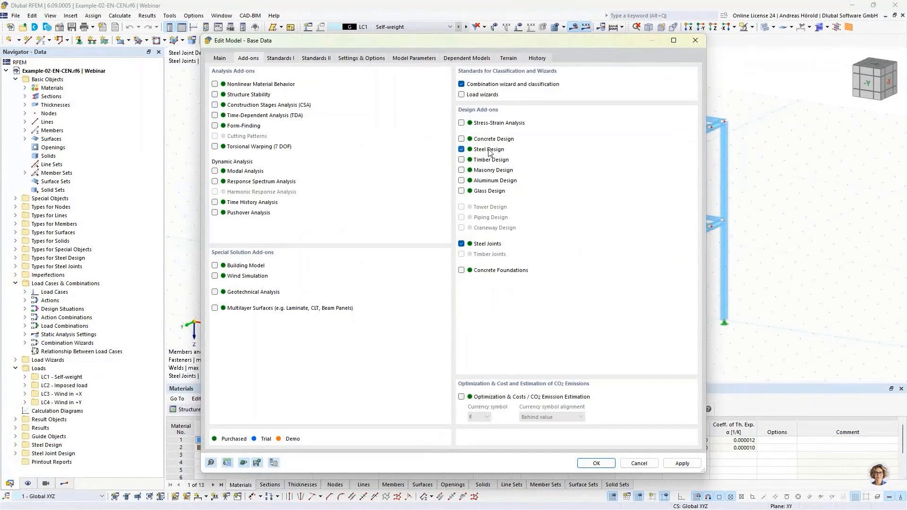
left_click(636, 461)
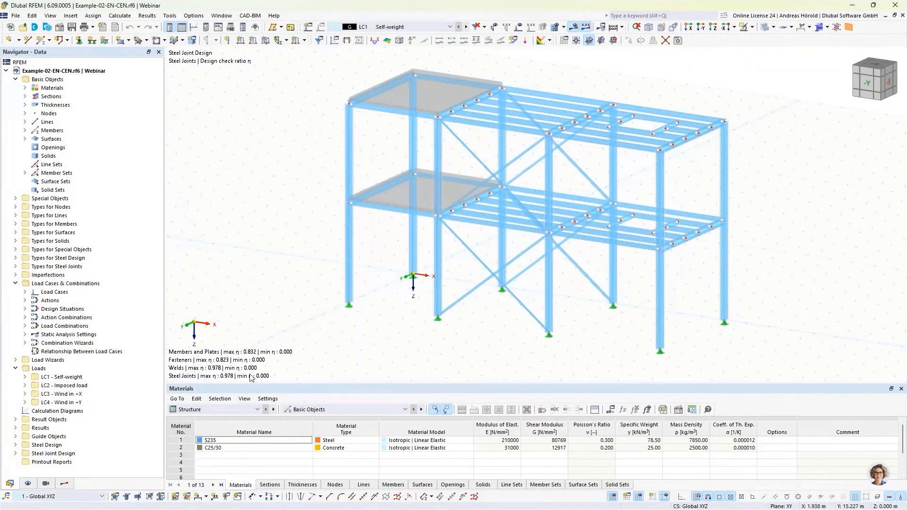
Step: Exclude all members from the objects to design in Steel Design, keeping only the member sets, and calculate the design results
left_click(211, 409)
left_click(210, 472)
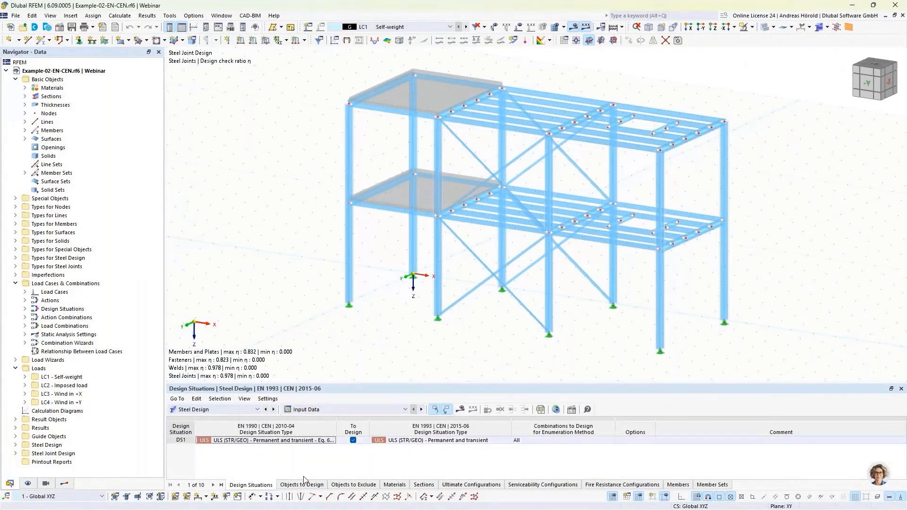
left_click(302, 484)
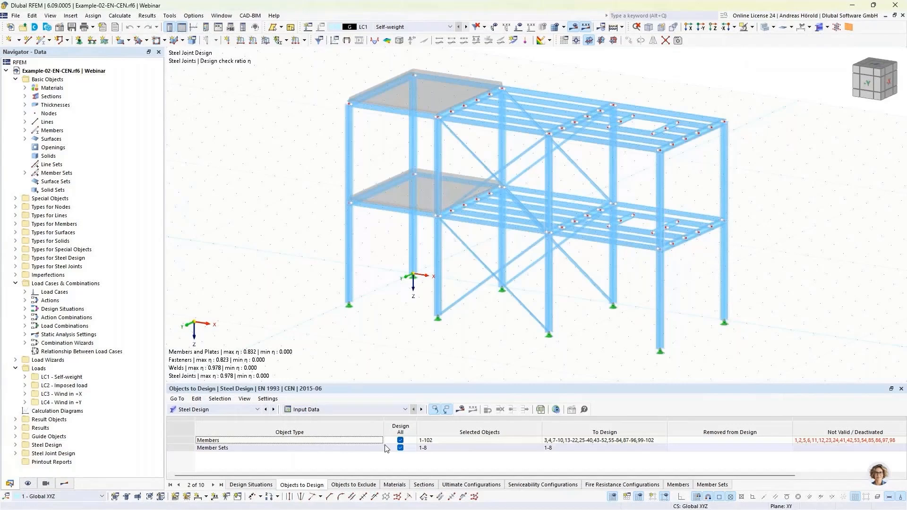
left_click(400, 441)
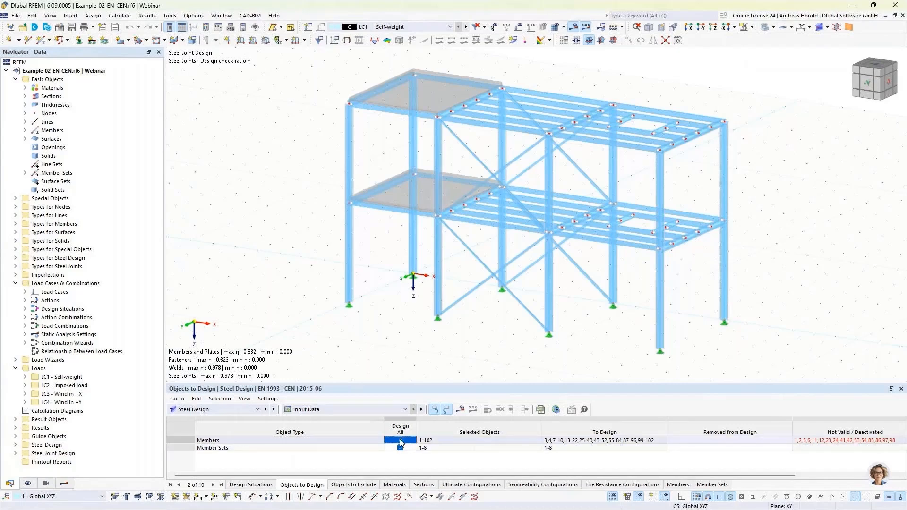
left_click(400, 440)
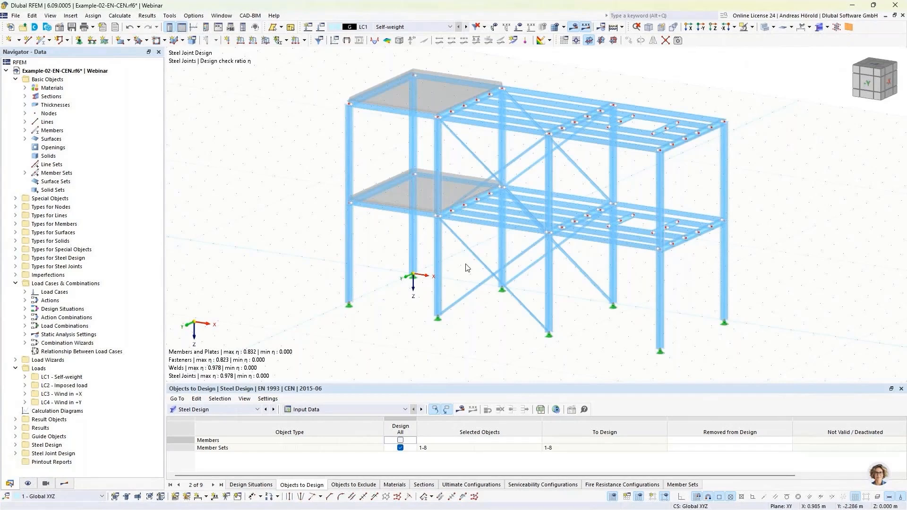
left_click(462, 410)
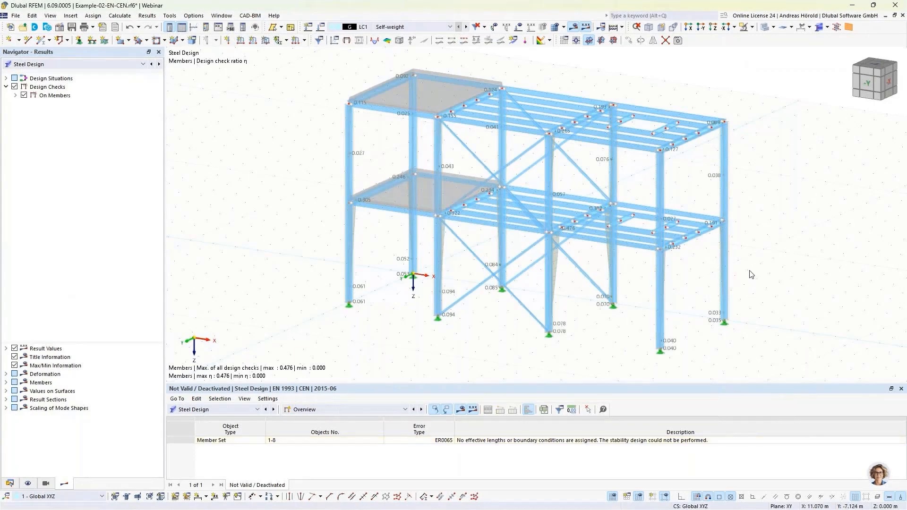
Step: Display the model as a wireframe and examine the design ratios on members by design situation in an enlarged table
left_click(773, 27)
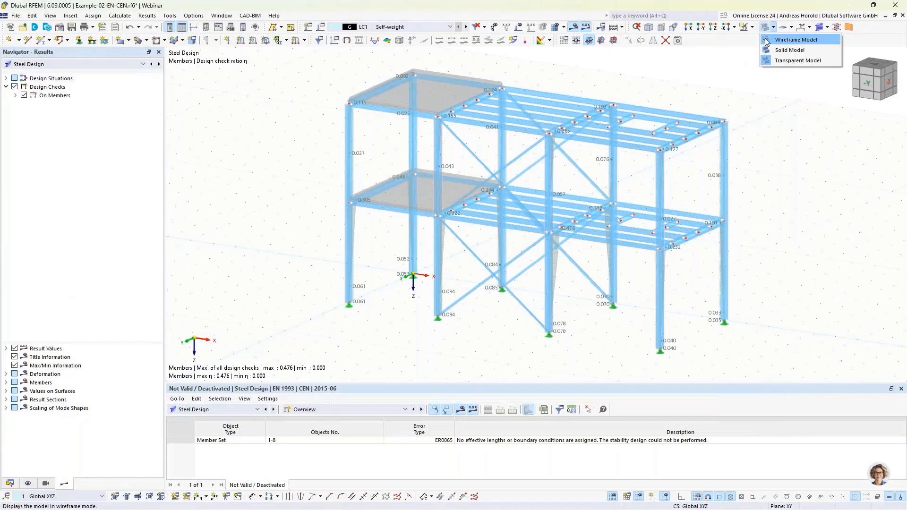
left_click(767, 42)
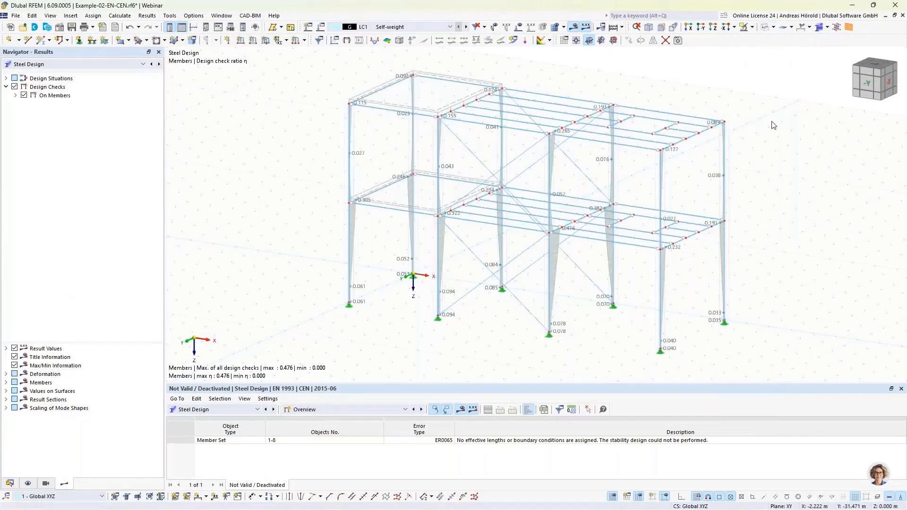
left_click(336, 412)
left_click(336, 429)
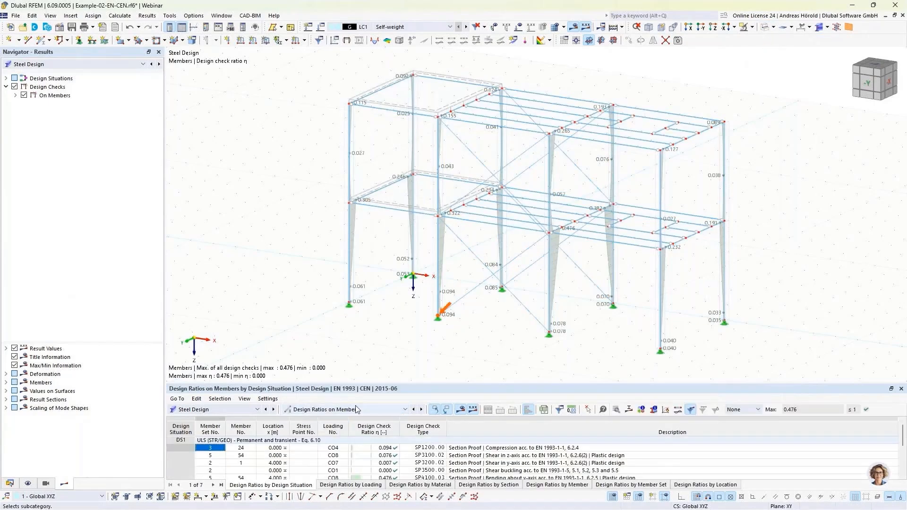
left_click_drag(462, 382, 459, 333)
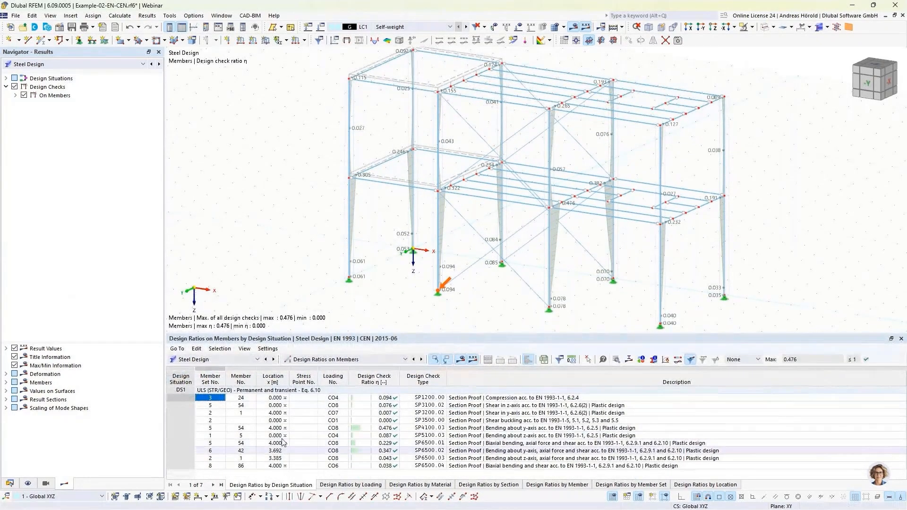
Step: Include all members in the steel design input, revert to member sets only, and recalculate the results
left_click(315, 360)
left_click(315, 374)
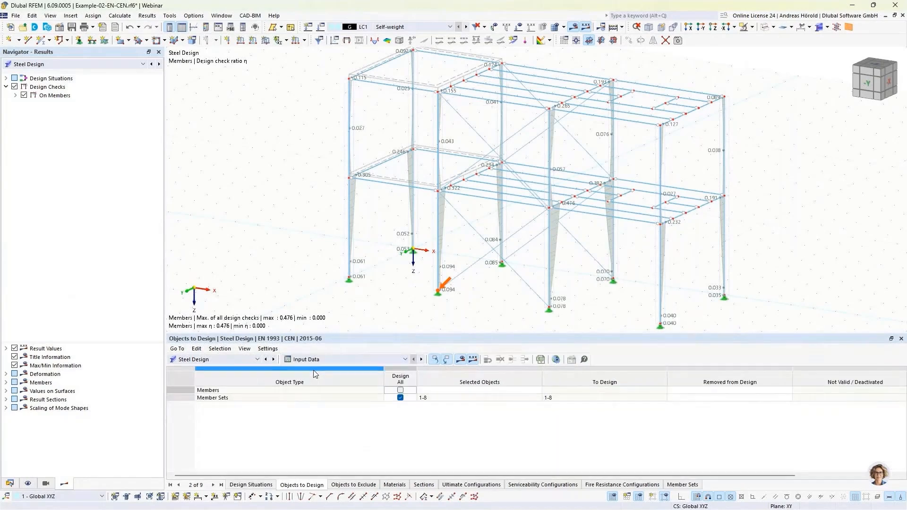
left_click(400, 391)
left_click(490, 308)
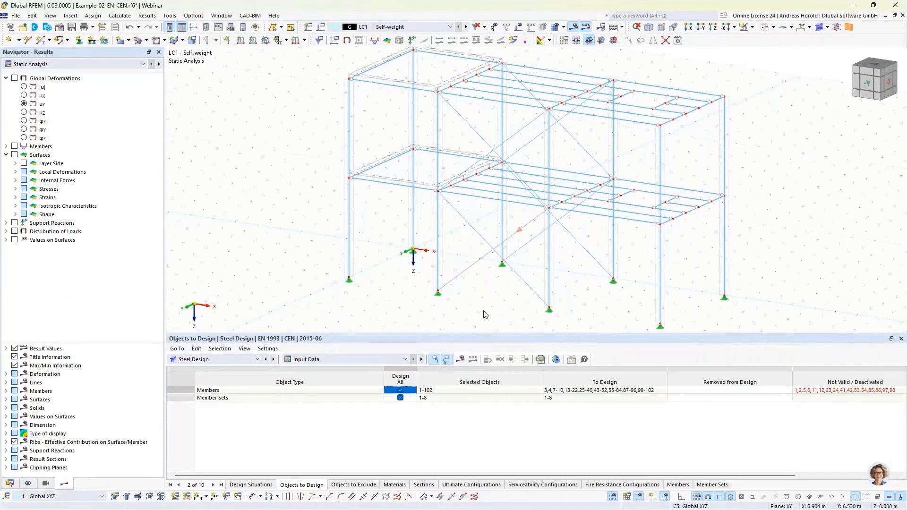
left_click(399, 390)
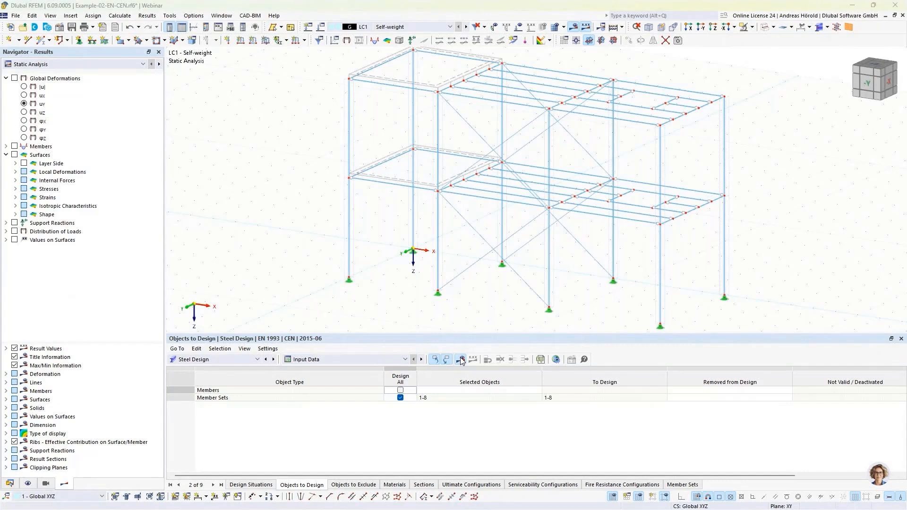
left_click(461, 360)
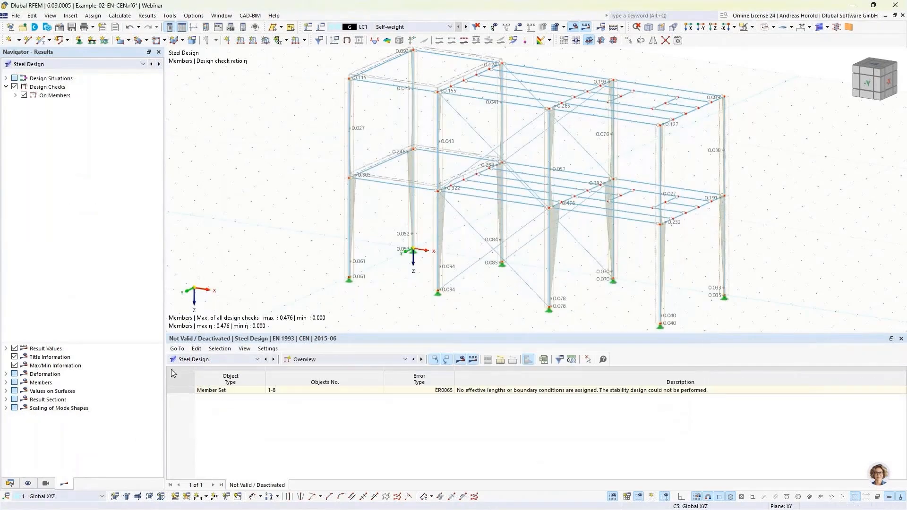
Step: Deactivate the automatic deletion of all add-on results by changing input data in the Steel Design global settings
left_click(10, 484)
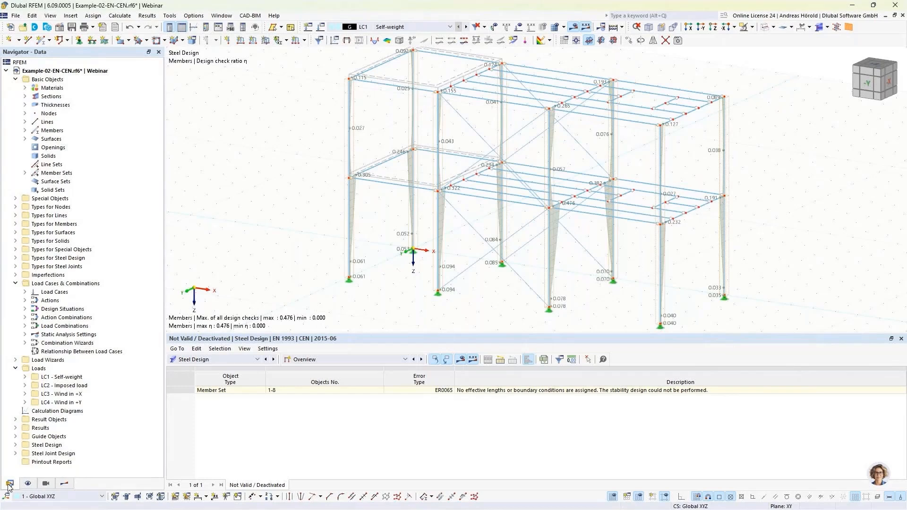
right_click(44, 447)
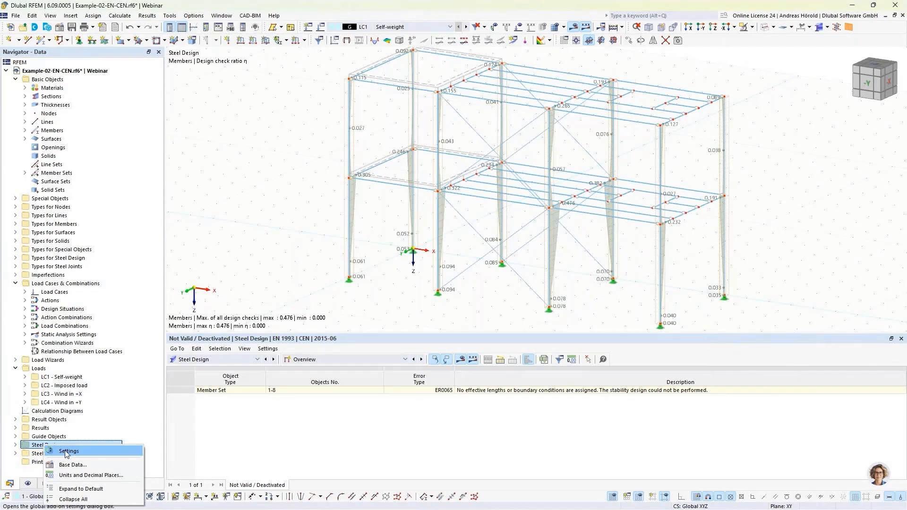
left_click(339, 360)
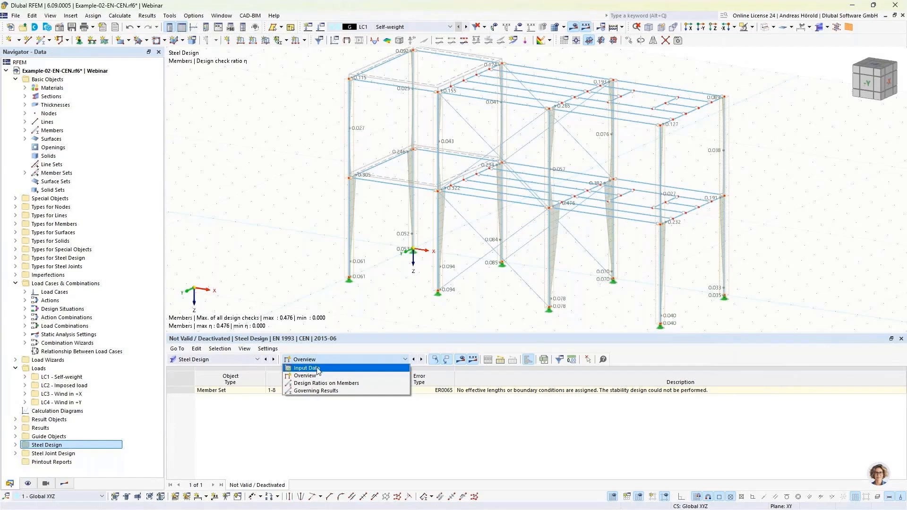
left_click(317, 369)
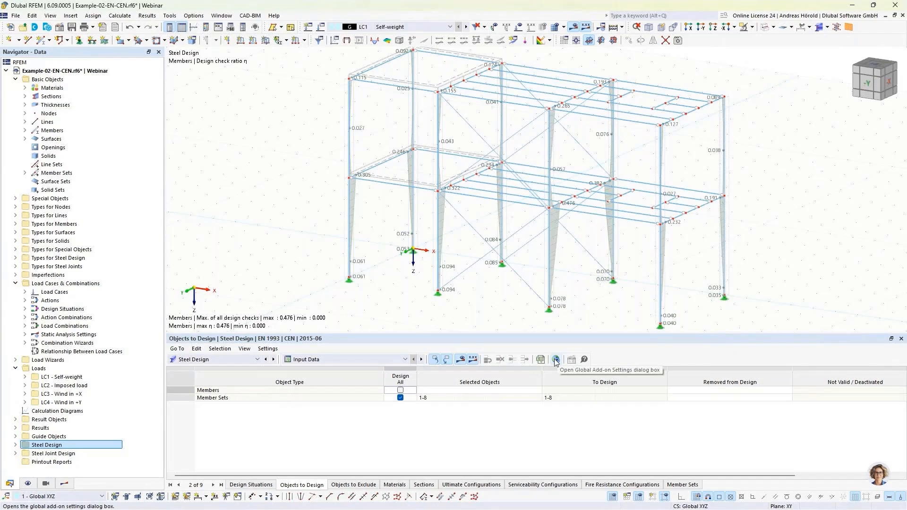
left_click(555, 360)
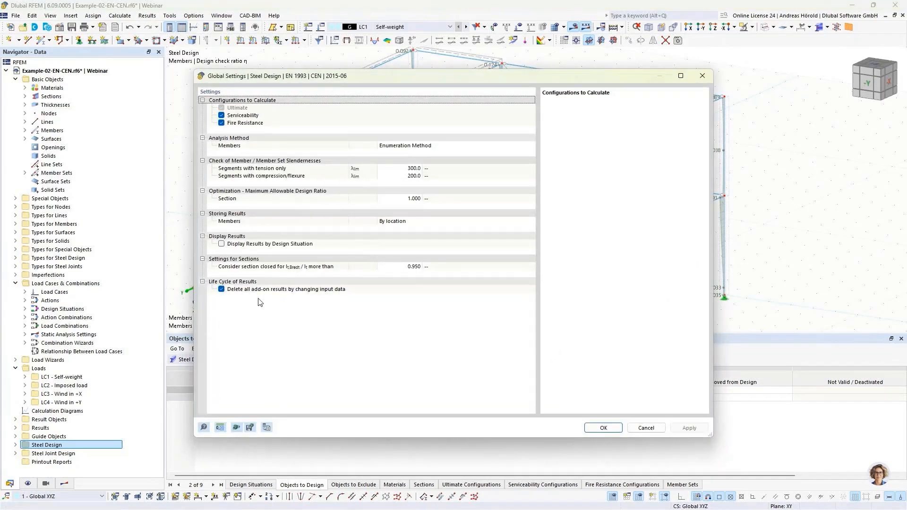
left_click(221, 290)
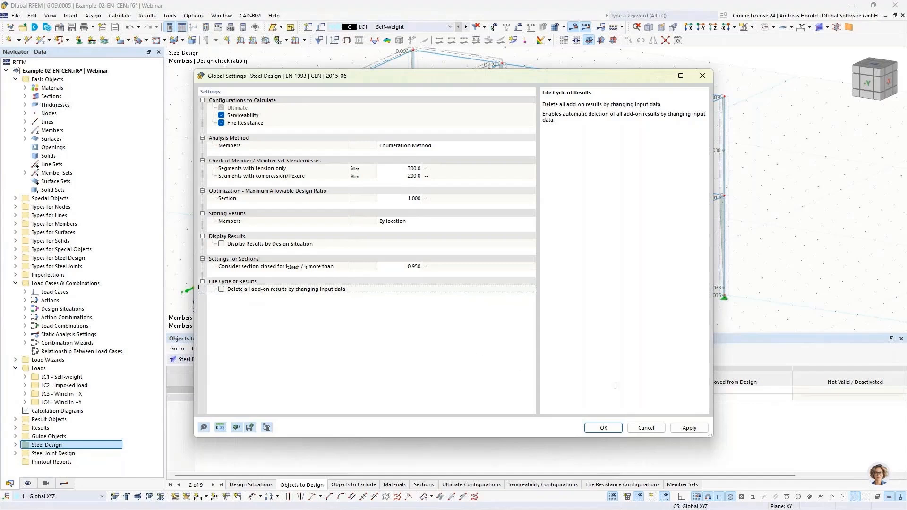
left_click(600, 427)
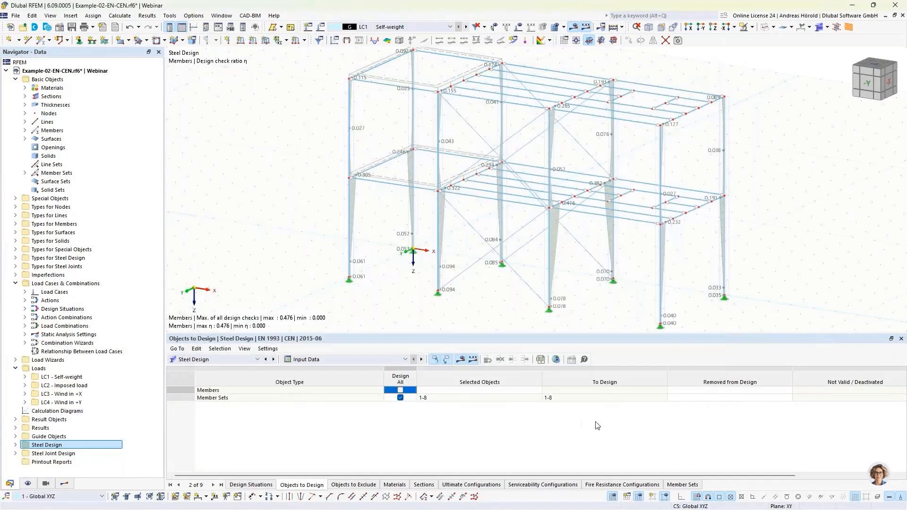
Step: Include all members in the steel design alongside the member sets and recalculate the results
left_click(400, 392)
left_click(492, 313)
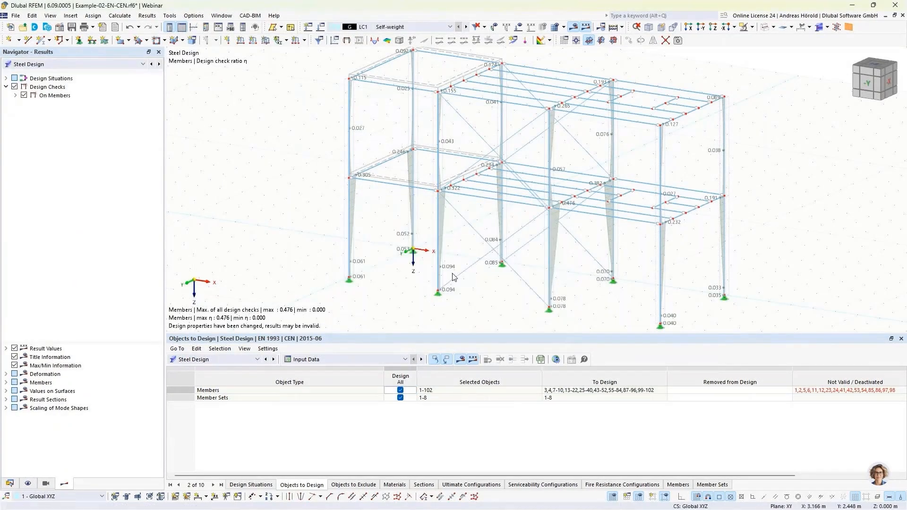
left_click(460, 360)
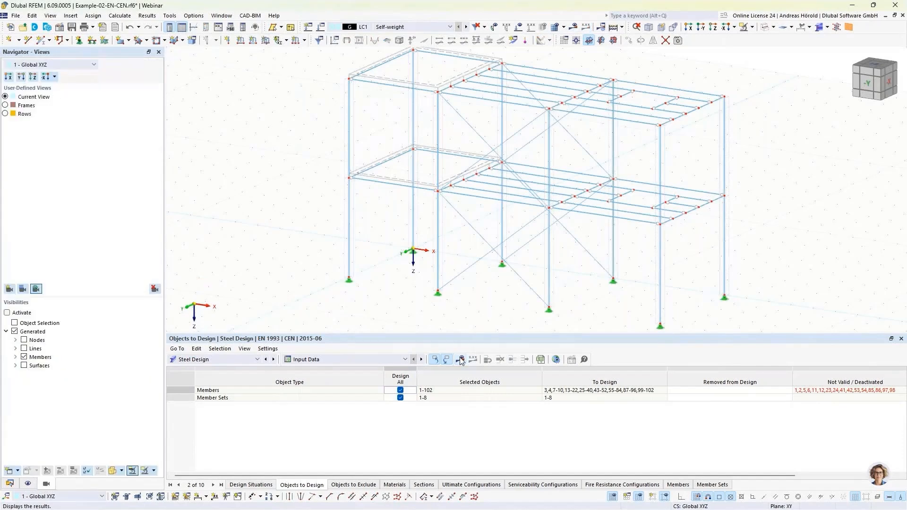
left_click(461, 359)
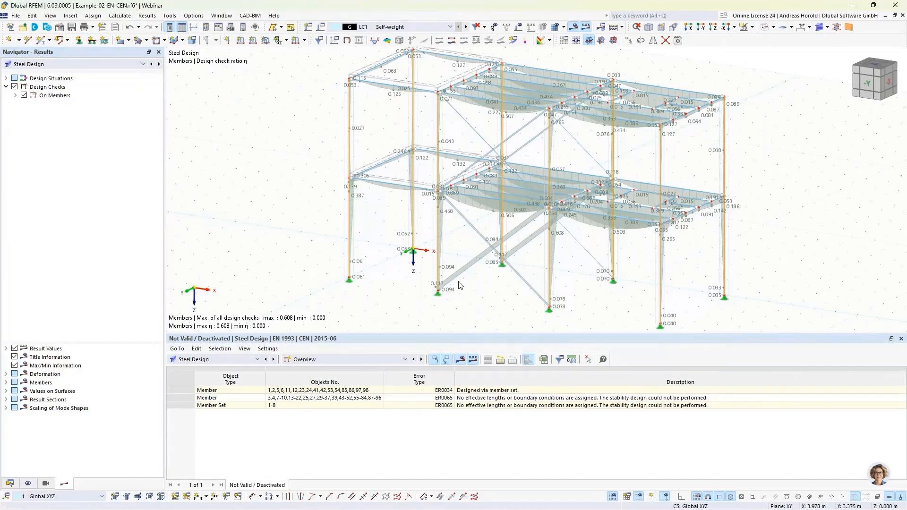
Step: Show the objects to design in the Steel Joint Design input data and display the structure as a transparent model
left_click(236, 362)
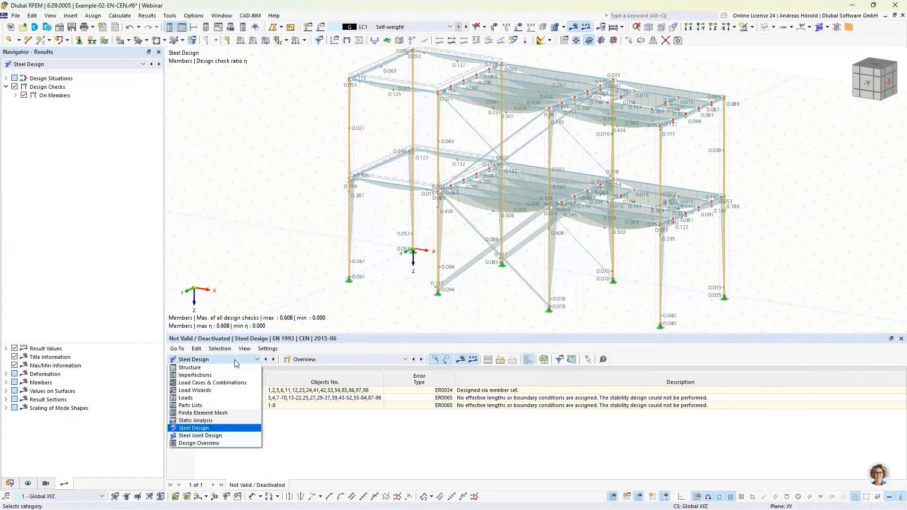
left_click(219, 435)
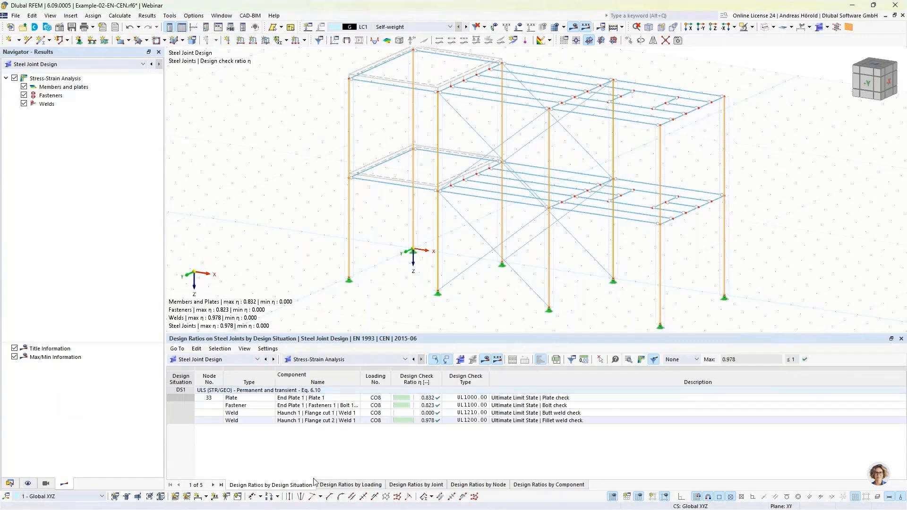
left_click(343, 361)
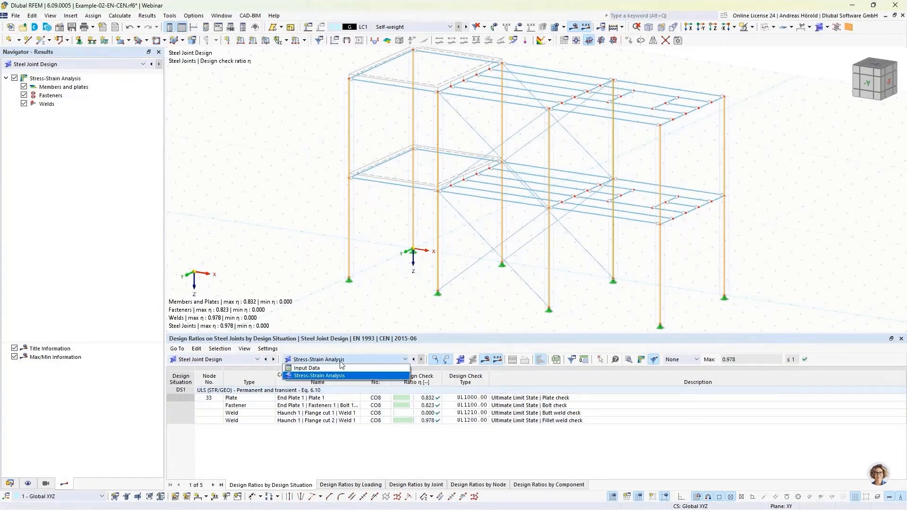
left_click(342, 368)
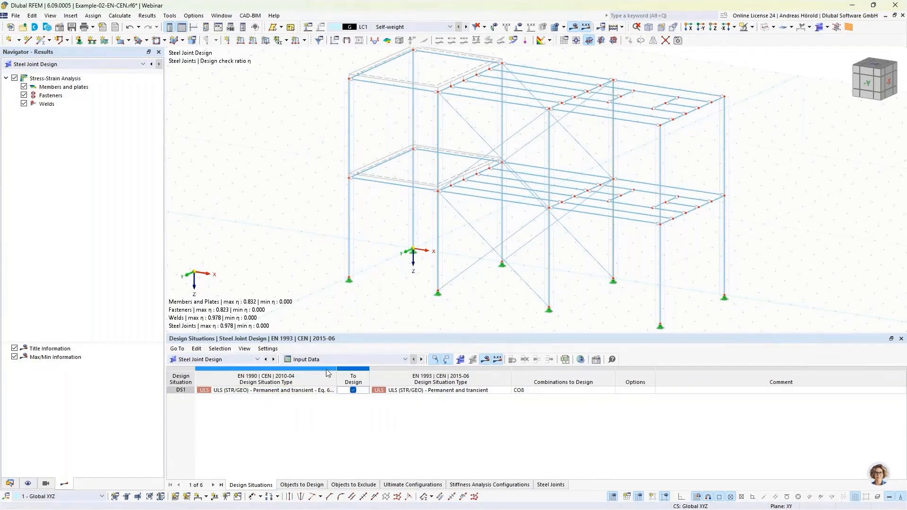
left_click(300, 485)
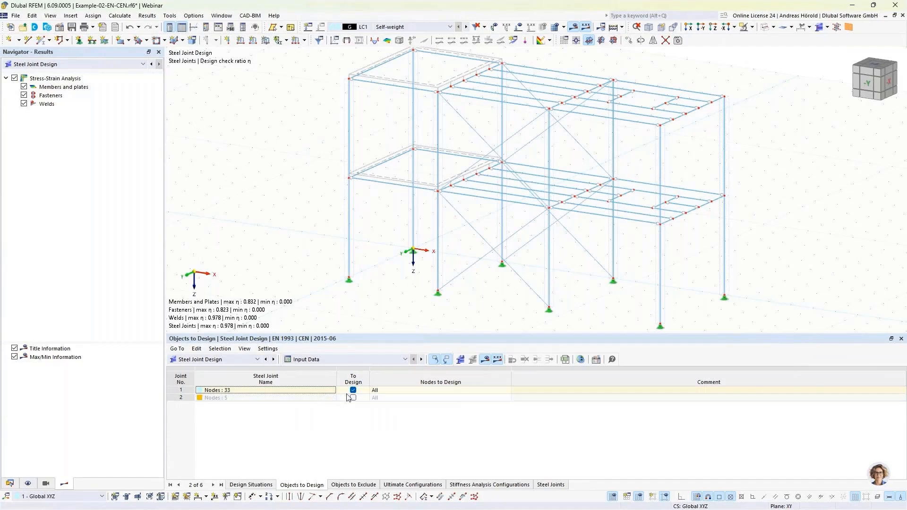
left_click(774, 27)
left_click(768, 61)
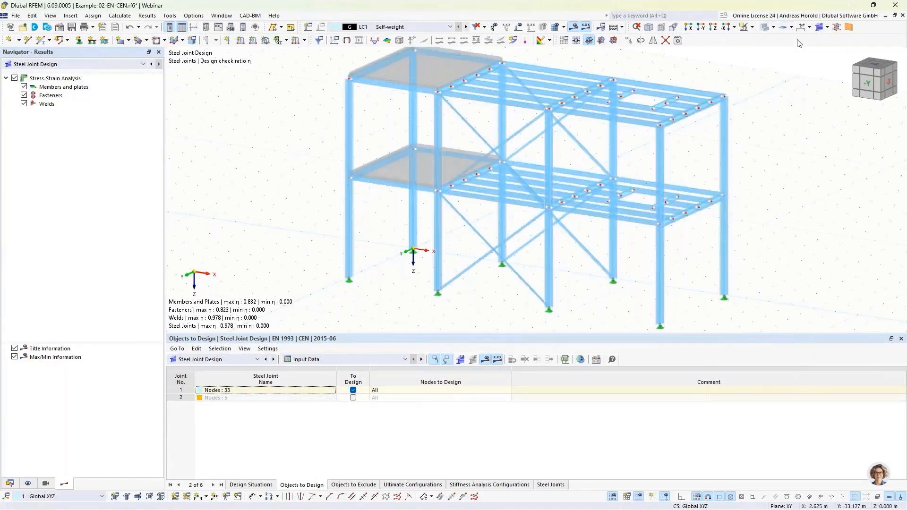
Step: Display the detailed joint model and deactivate deletion of all add-on results by changing input data in the Steel Joint Design global settings
left_click(827, 29)
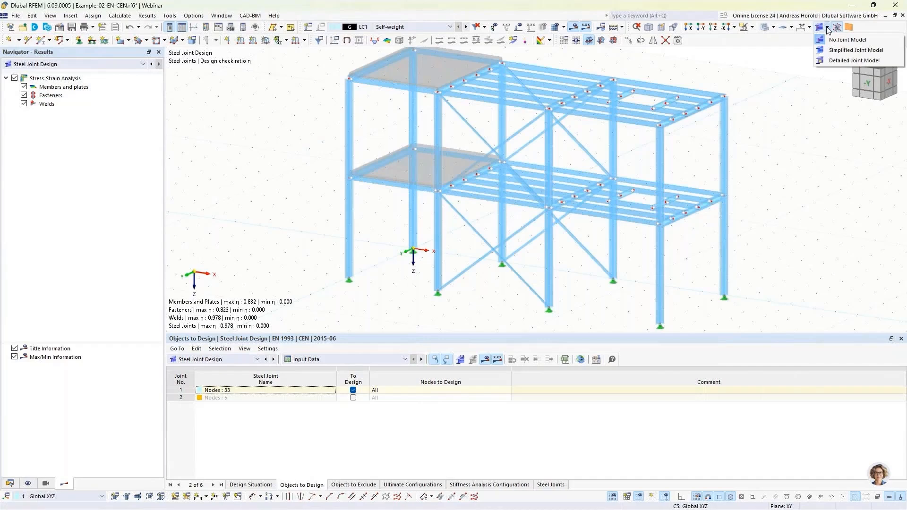
left_click(836, 60)
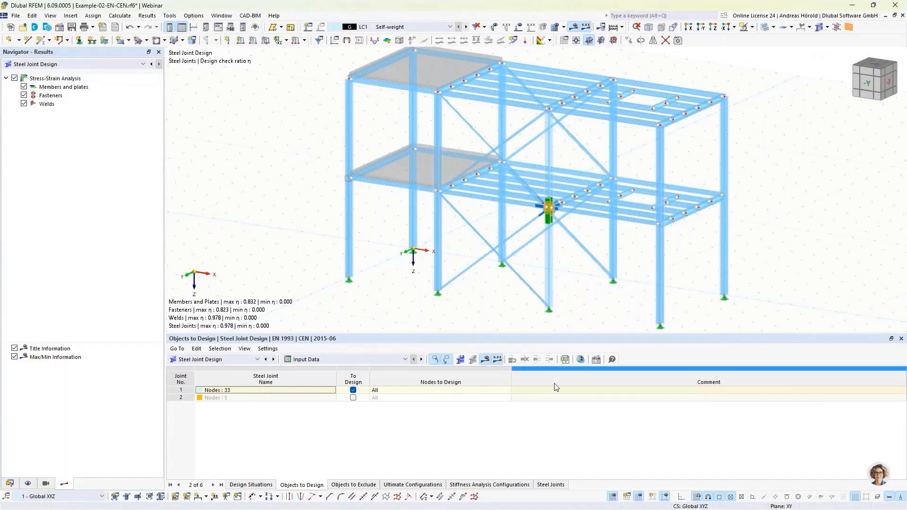
left_click(581, 359)
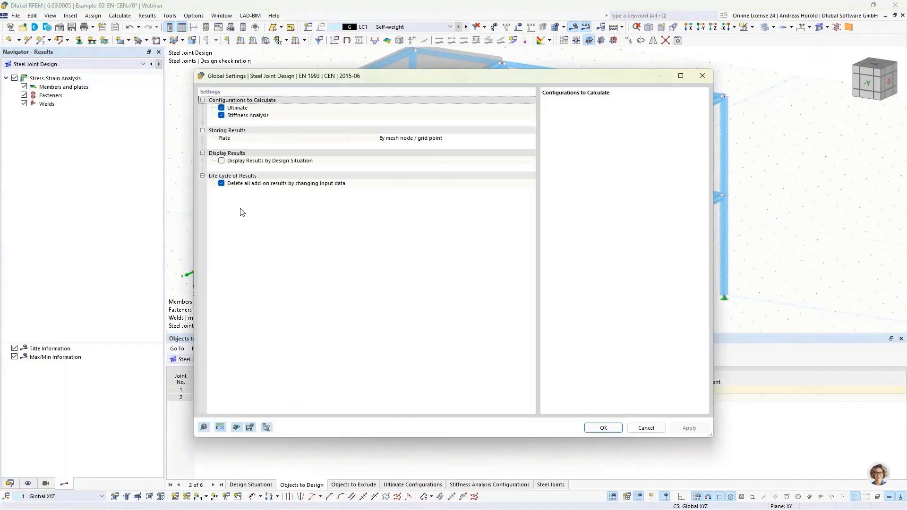
left_click(221, 184)
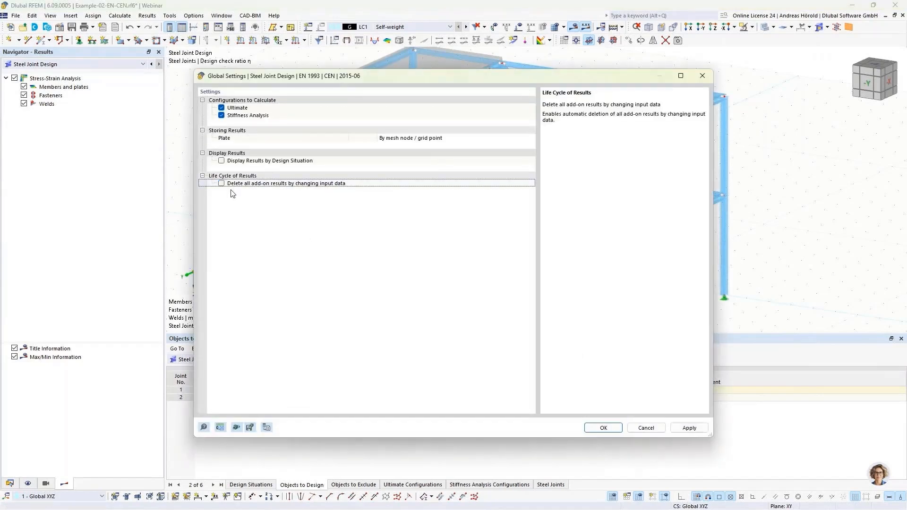
left_click(603, 427)
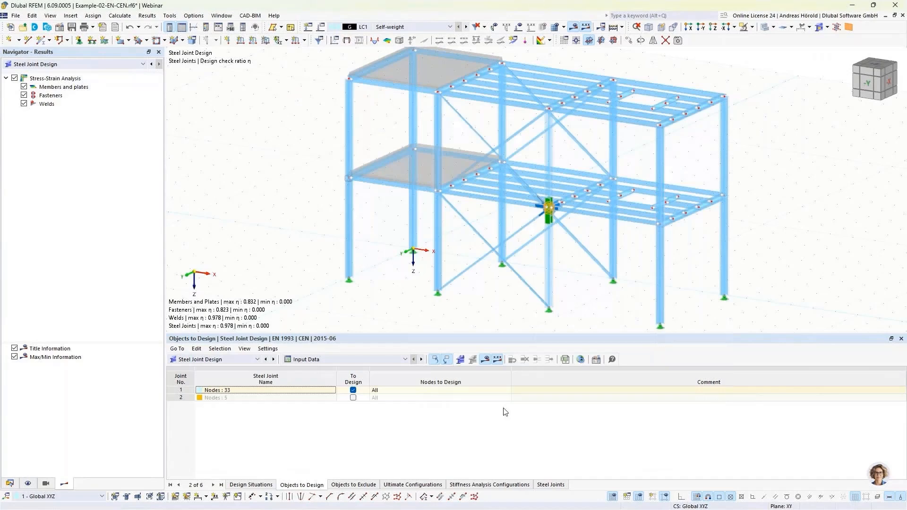
Step: Include the second steel joint at node 5 in the design, accept the result deletion and show the Stress-Strain Analysis result tables
left_click(353, 397)
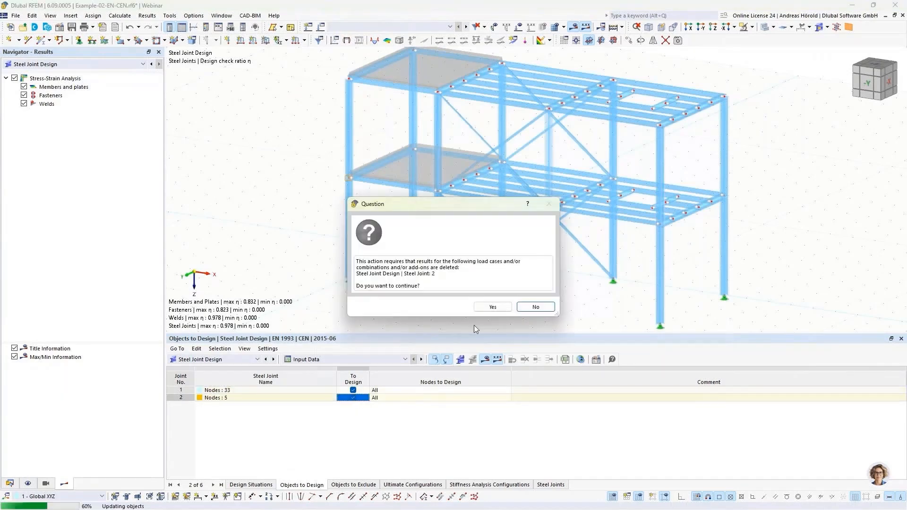
left_click(492, 308)
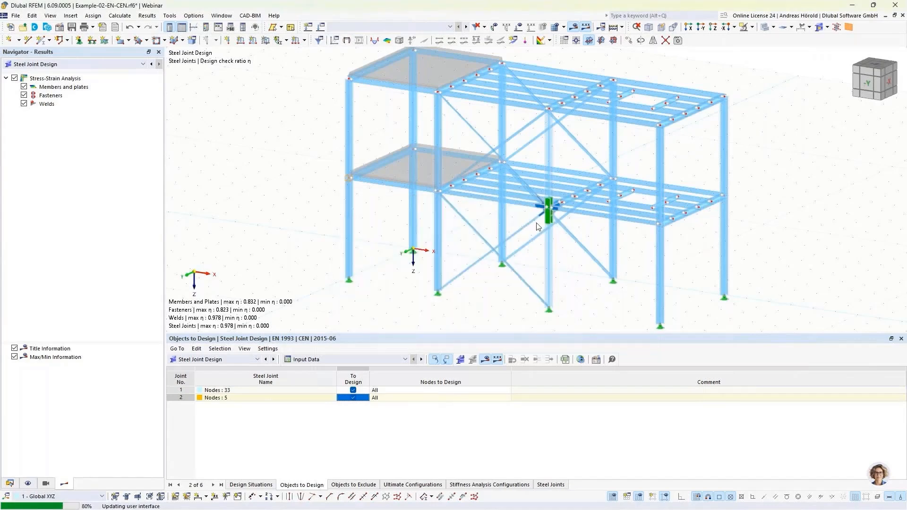
left_click(341, 362)
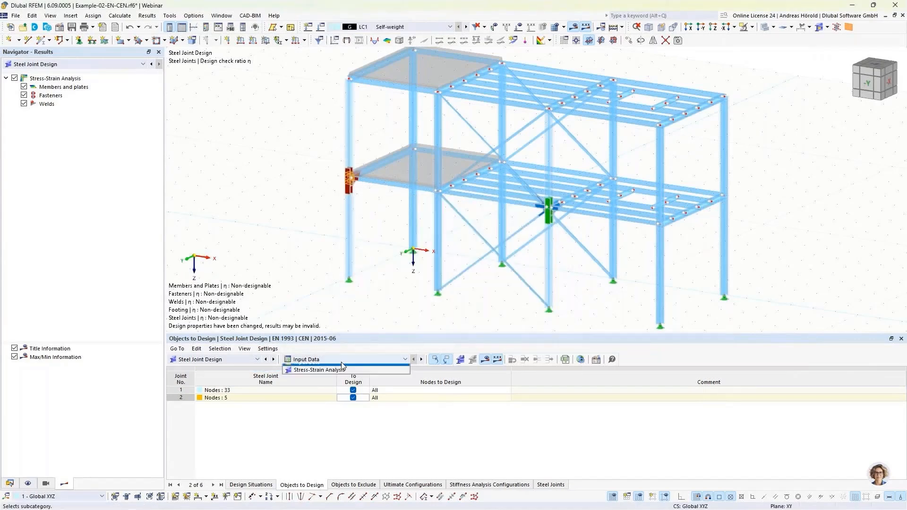
left_click(342, 372)
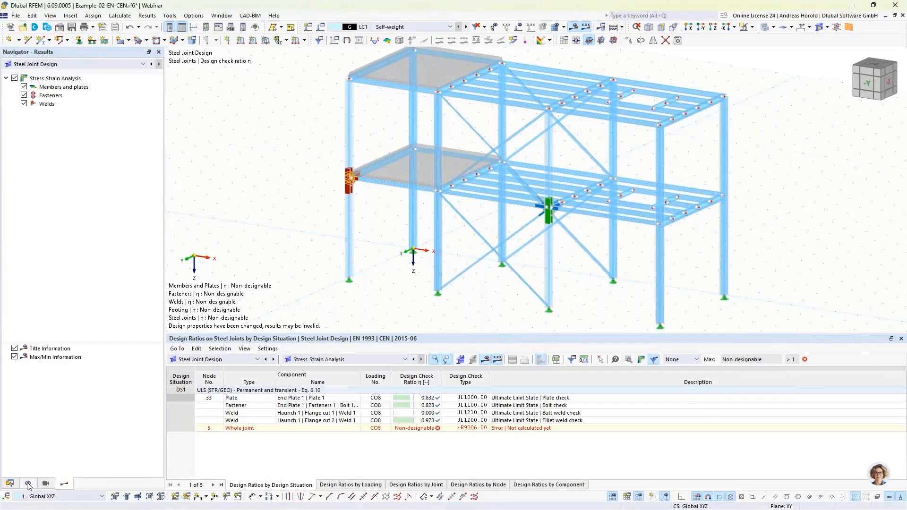
Step: Turn off the results display and switch the table to the basic objects of the structure
left_click(573, 27)
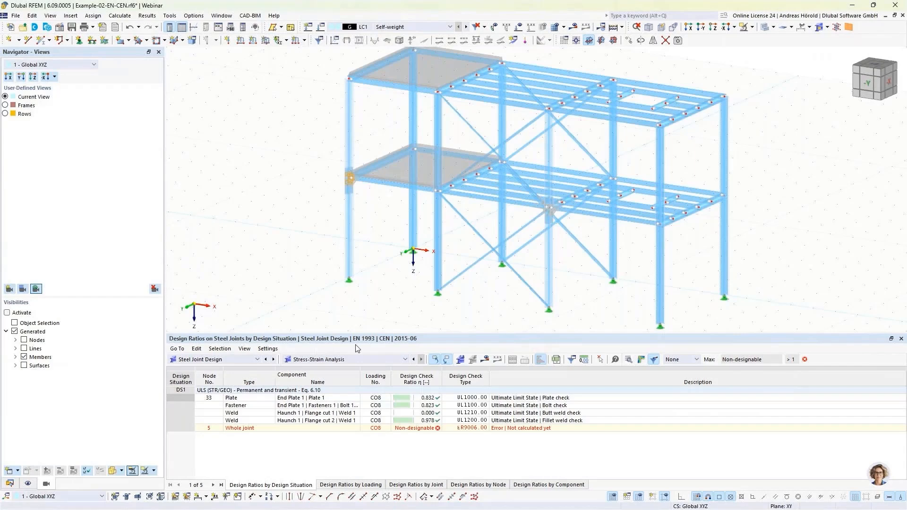
left_click(216, 360)
left_click(211, 368)
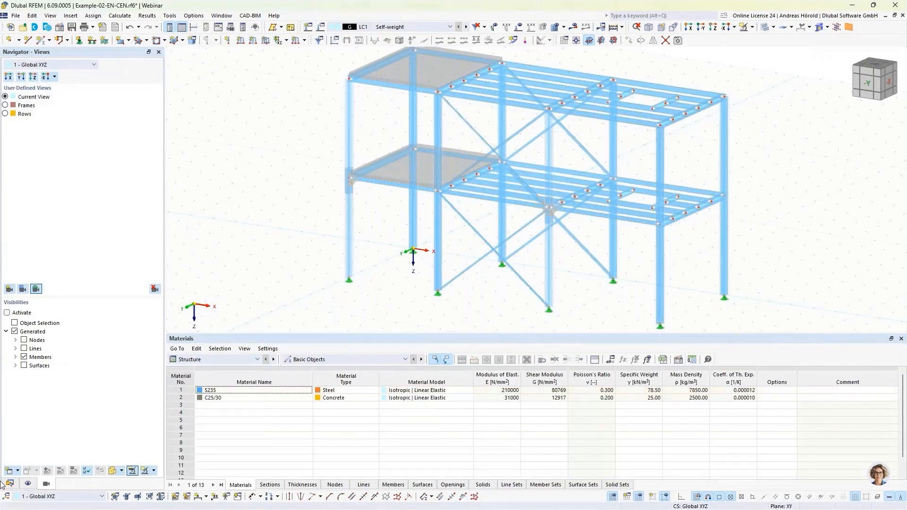
Step: Show the user-defined views Frames and Rows and shrink the table to enlarge the graphics area
left_click(5, 105)
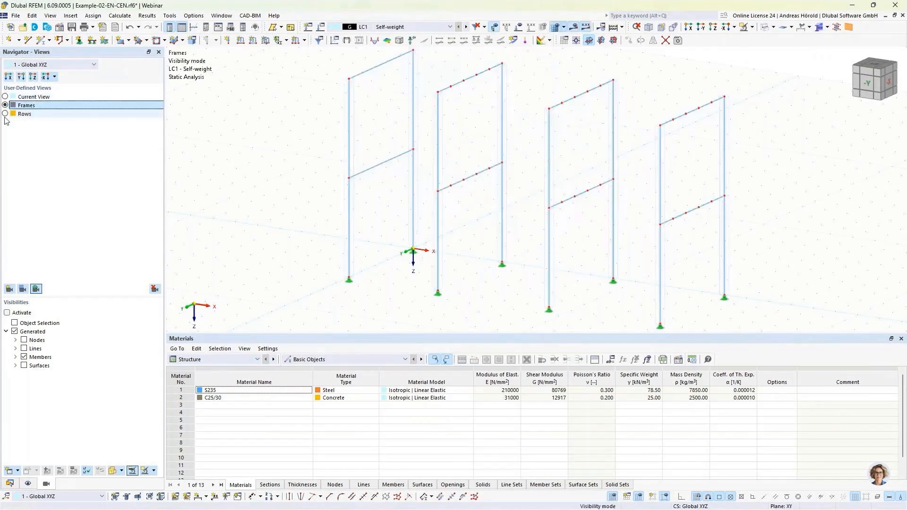
left_click(6, 114)
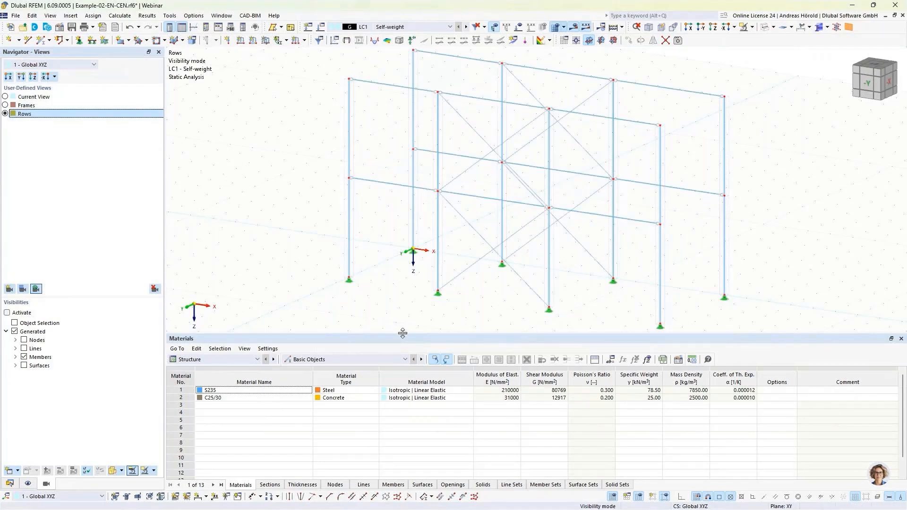
left_click_drag(405, 334, 396, 394)
middle_click_drag(395, 352, 387, 356)
left_click(3, 114)
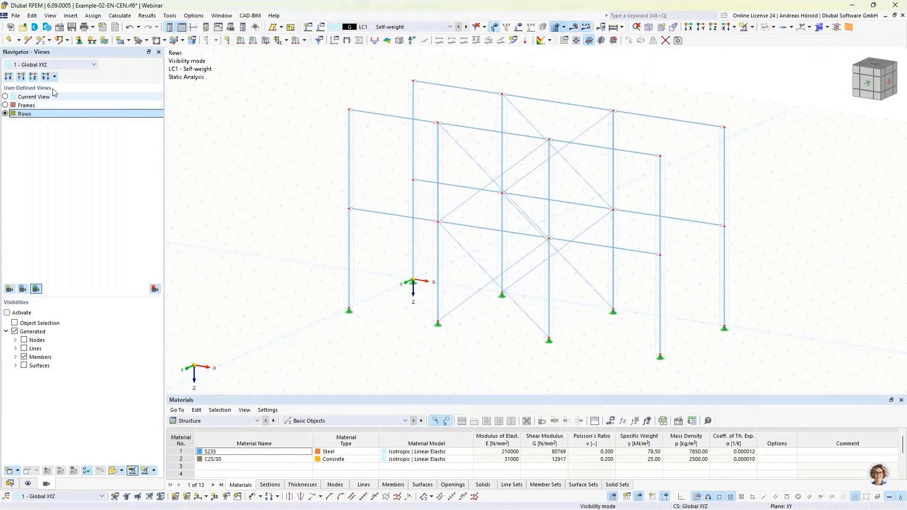
Step: Show the member internal forces N and My / Mu for design situation DS1
left_click(406, 27)
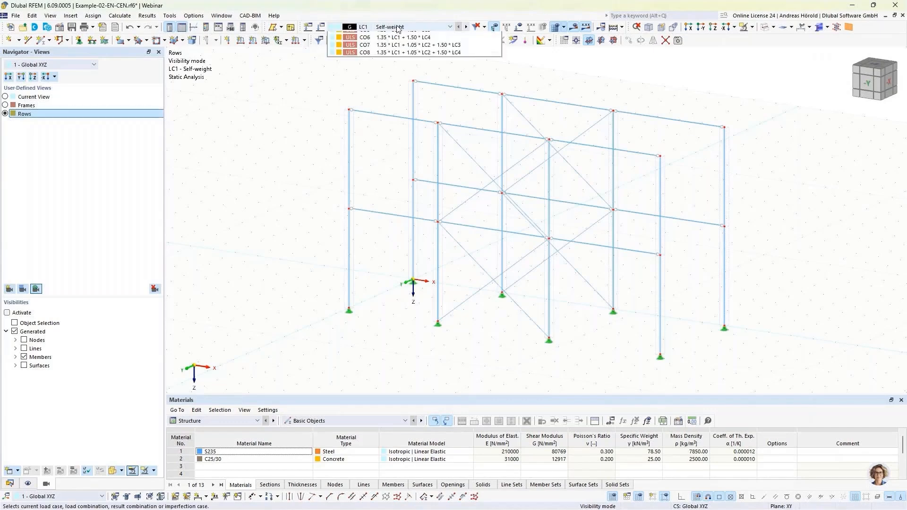
left_click(396, 67)
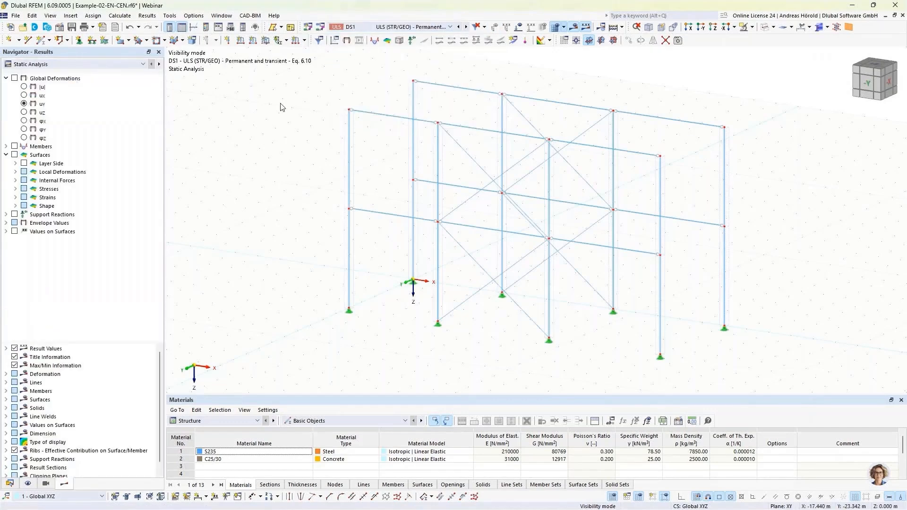
left_click(15, 146)
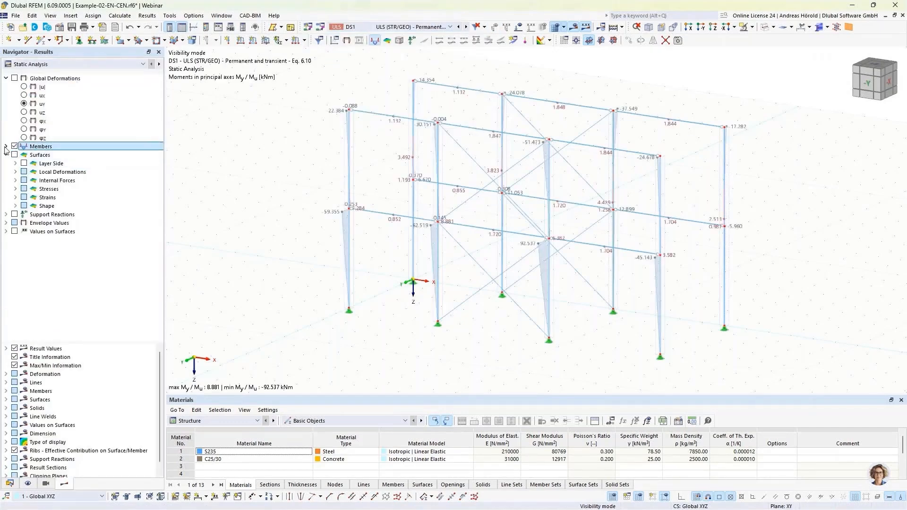
left_click(6, 146)
left_click(16, 180)
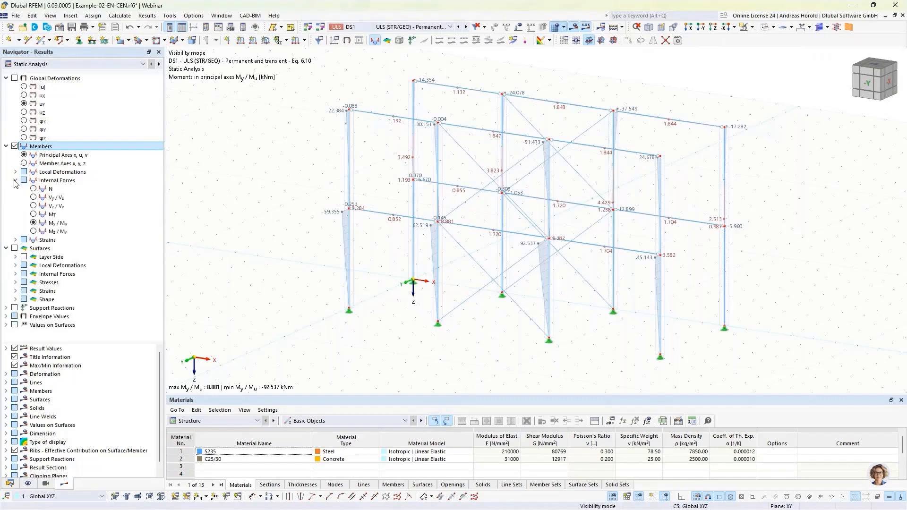
left_click(33, 190)
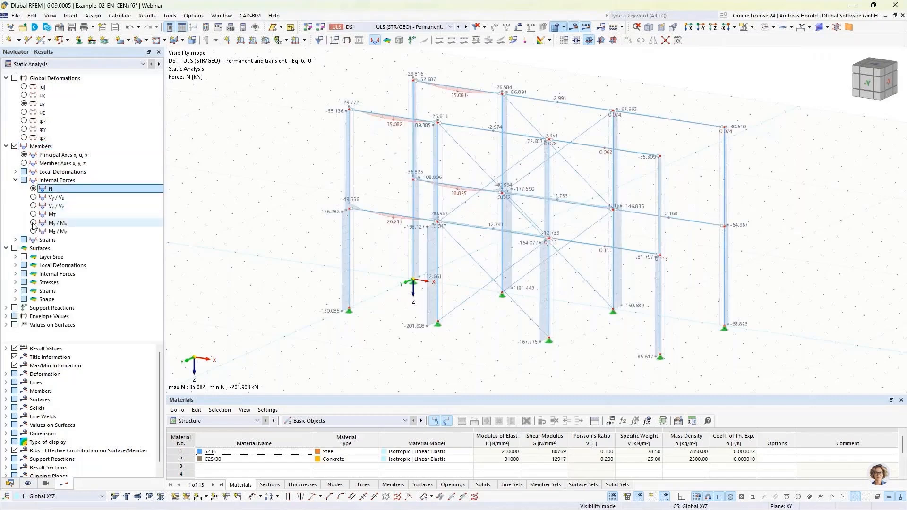
left_click(34, 223)
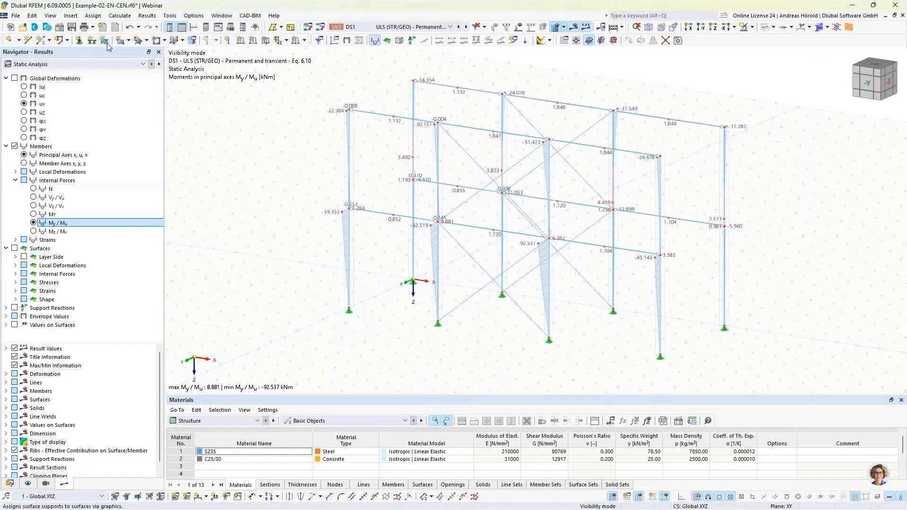
Step: Set up a multi-print of window-filling graphics to the printout report, leaving out the model views and the load cases
left_click(92, 27)
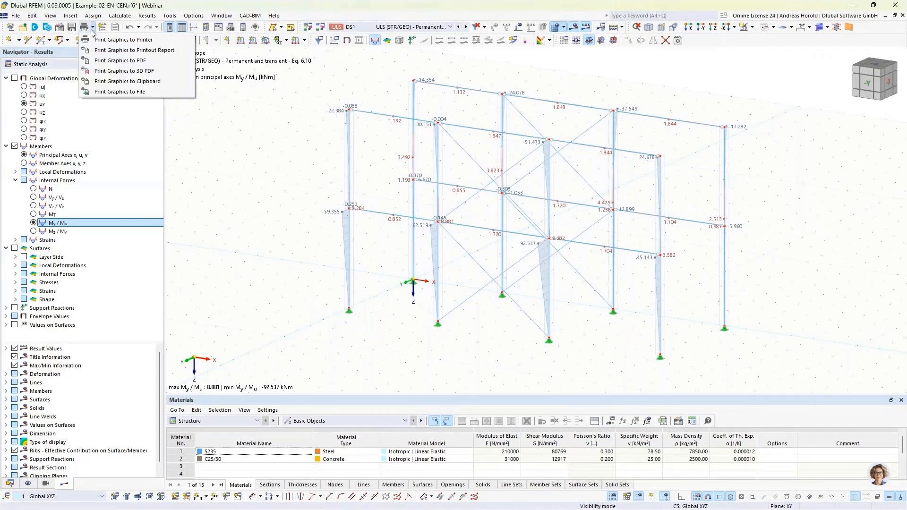
left_click(106, 50)
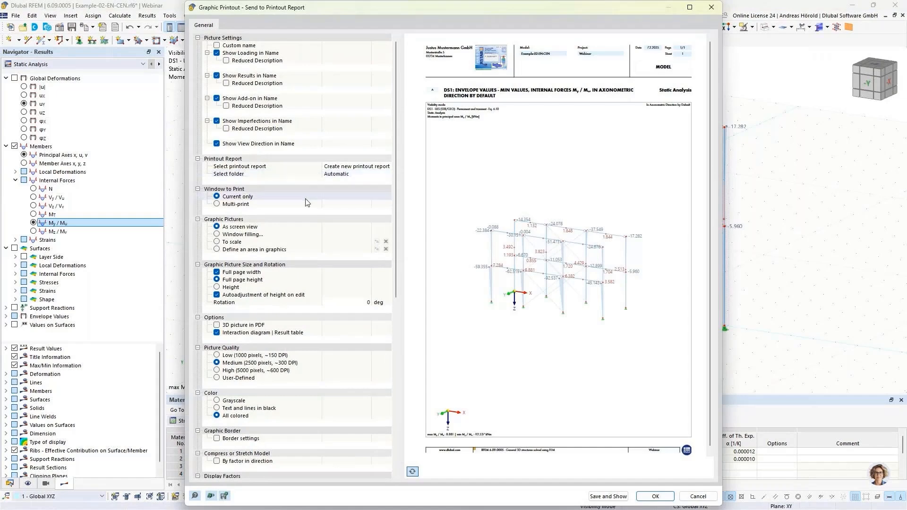
left_click(217, 204)
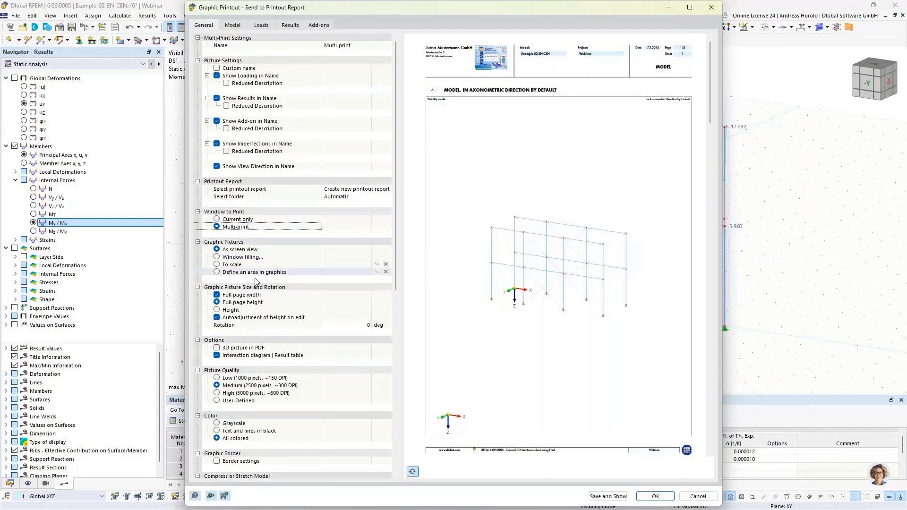
left_click(217, 257)
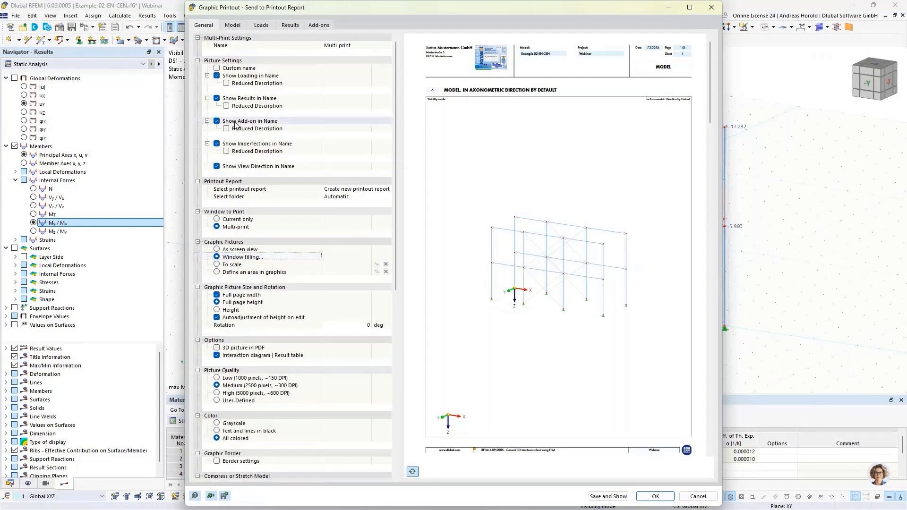
left_click(232, 25)
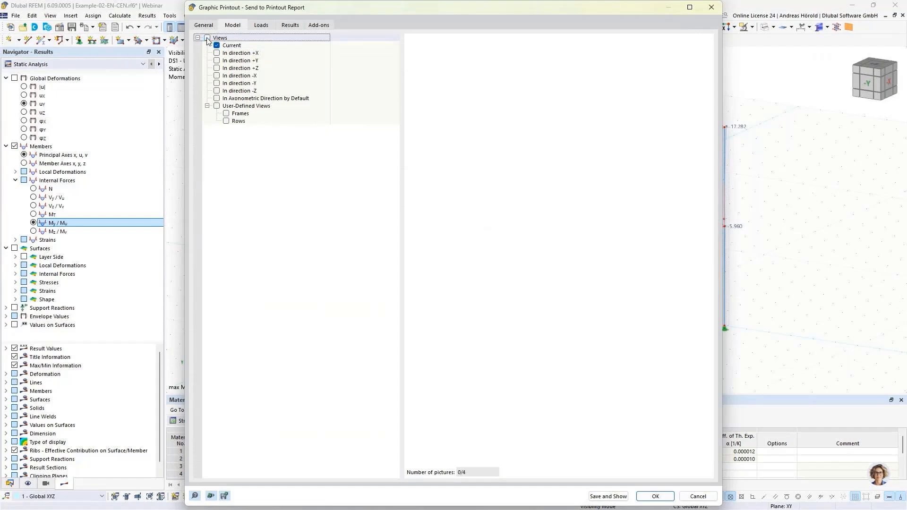
left_click(260, 25)
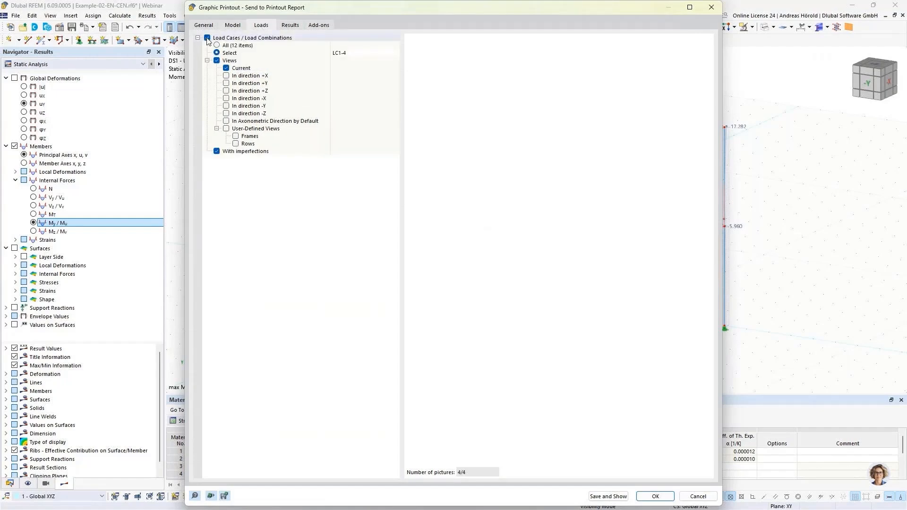
Step: Add the user-defined views Frames and Rows to the result pictures of the multi-print
left_click(290, 25)
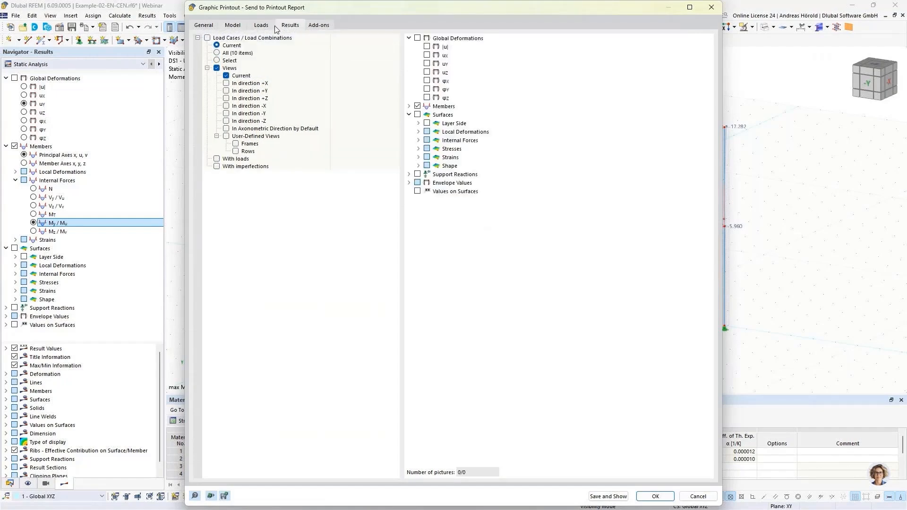
left_click(236, 144)
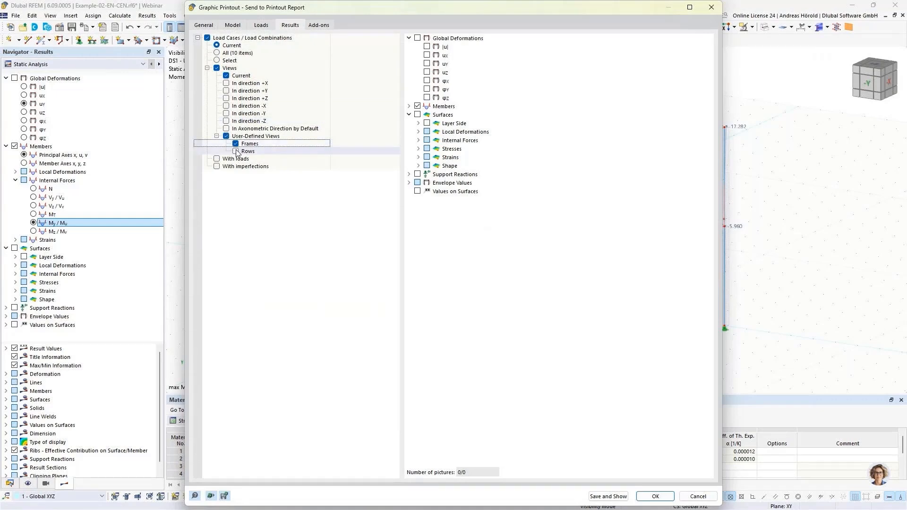
left_click(236, 152)
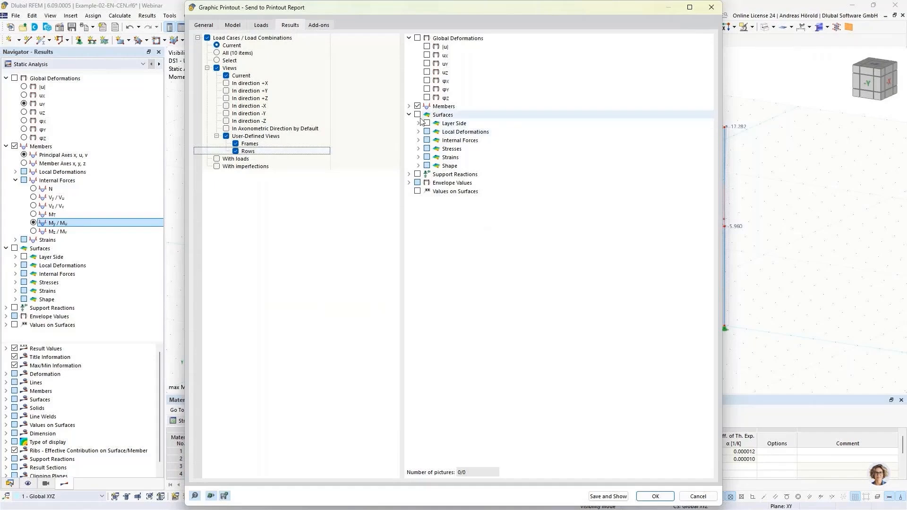
Step: Select the member internal forces N, Vz / Vv and My / Mu for the result pictures and exclude the current view
left_click(409, 106)
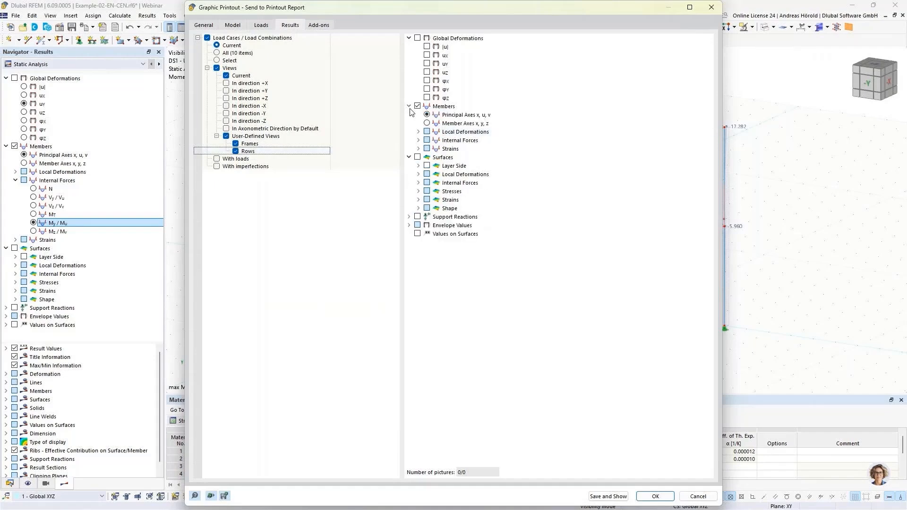
left_click(419, 140)
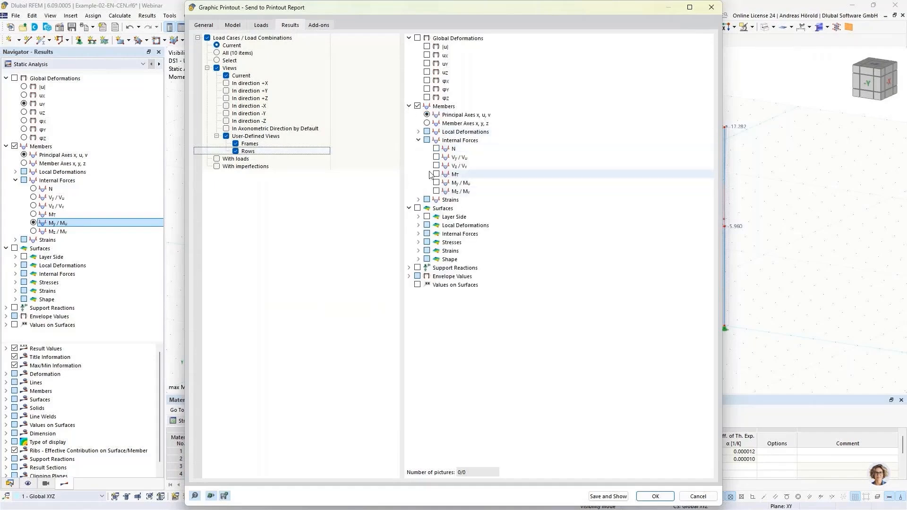
left_click(436, 149)
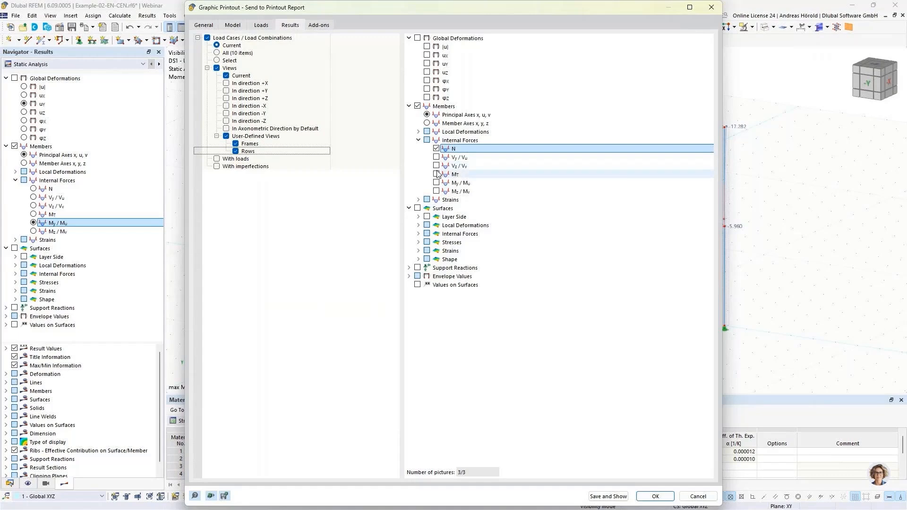
left_click(438, 167)
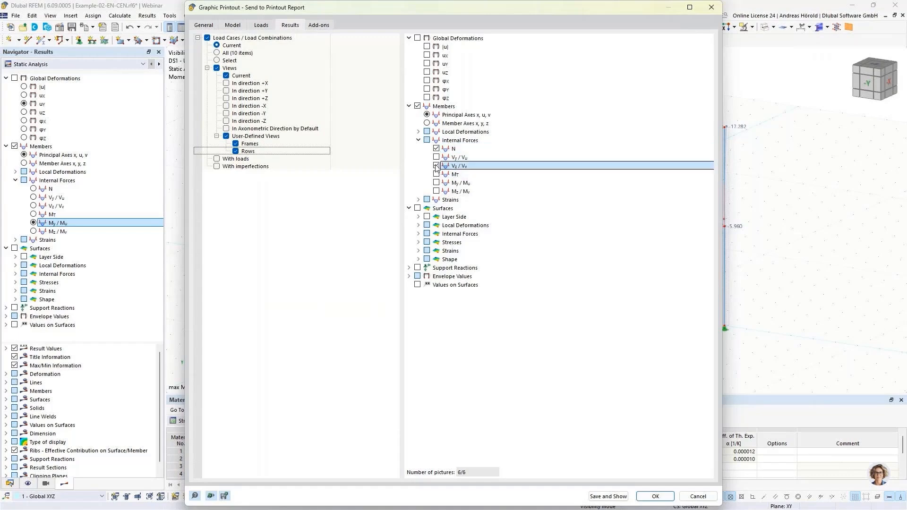
left_click(437, 186)
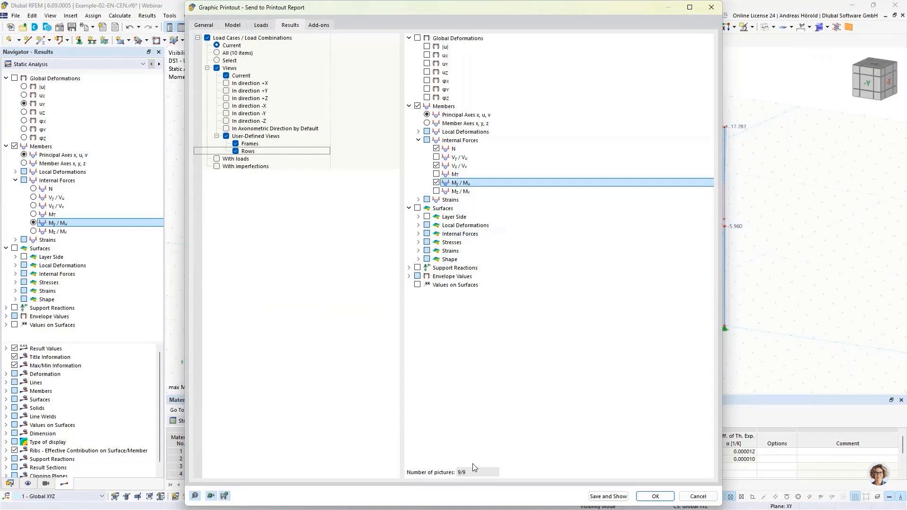
left_click(226, 77)
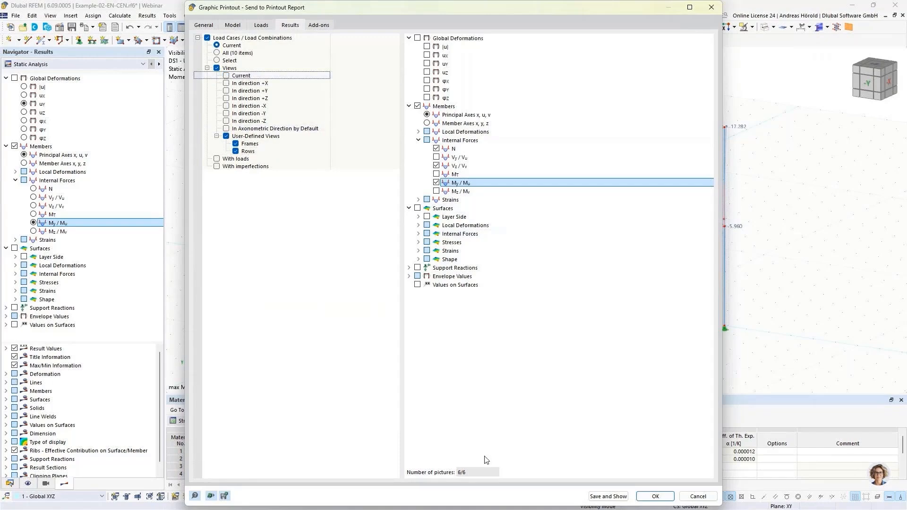
Step: Check the preview pages of the multi-print pictures and save the multi-print to a new printout report for display
left_click(203, 26)
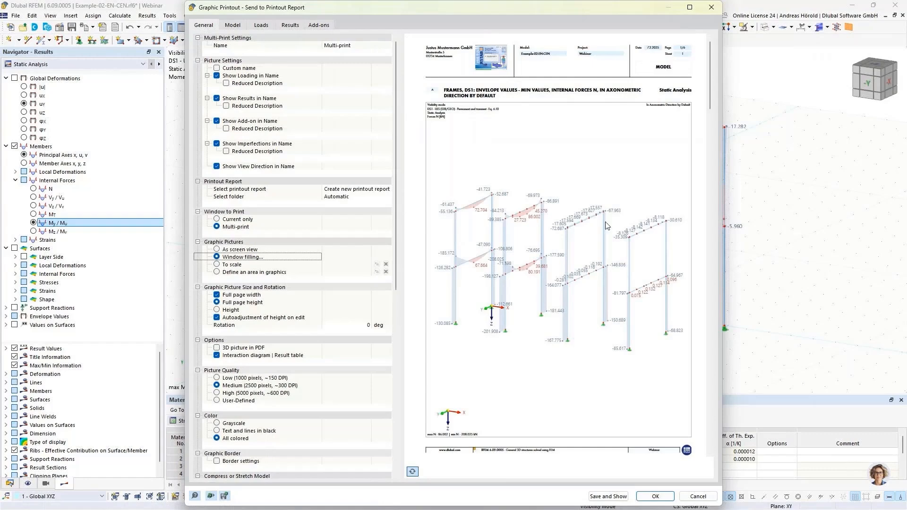
scroll(607, 225, "down", 5)
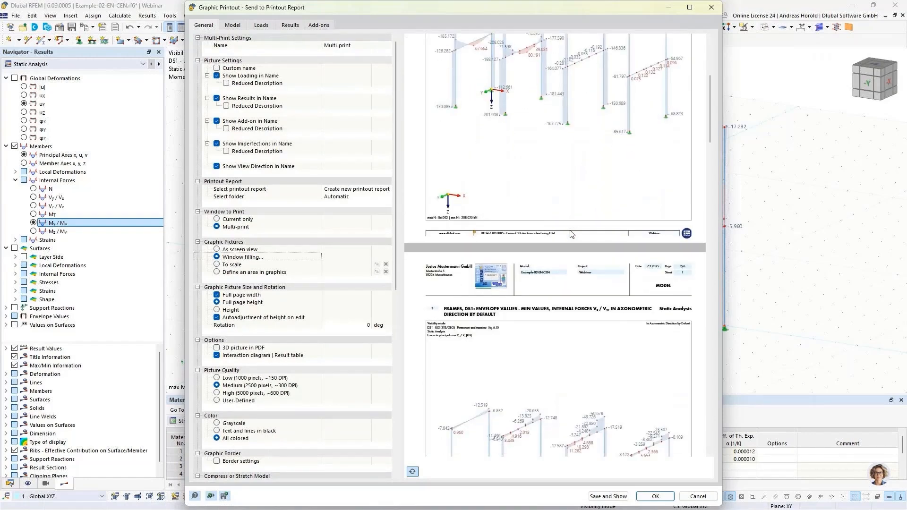
scroll(572, 234, "down", 12)
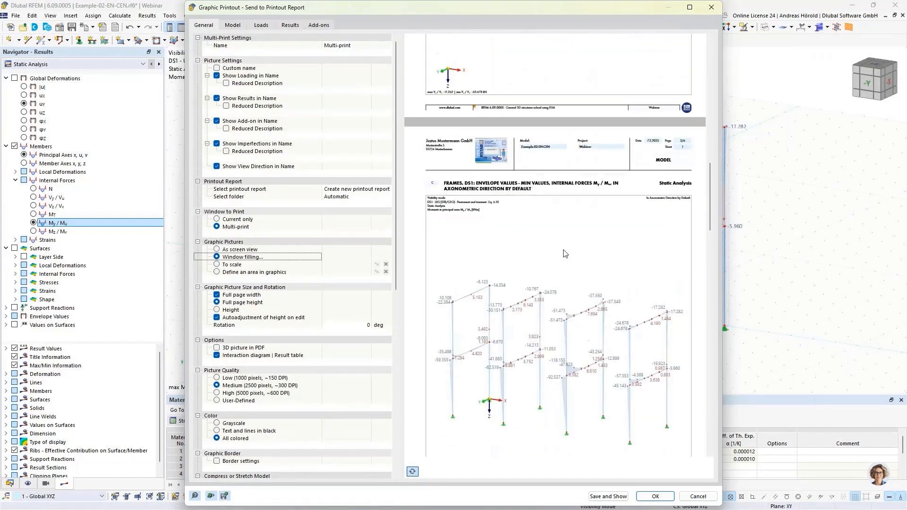
scroll(566, 254, "down", 12)
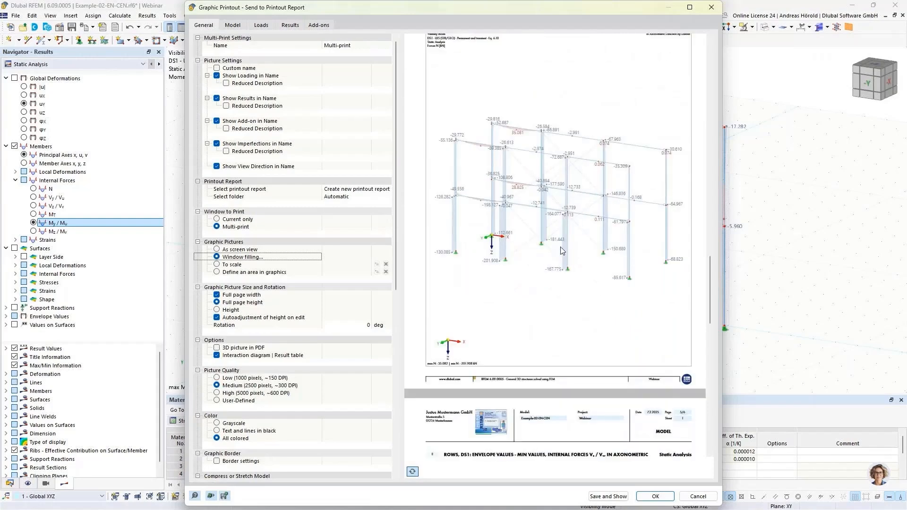
left_click(608, 496)
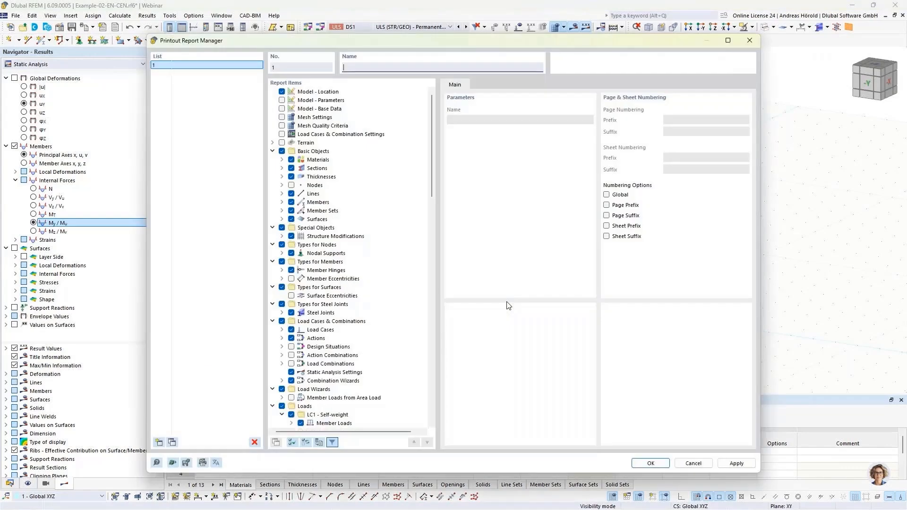
Step: Exclude the Steel Design and Steel Joint Design chapters from the report items and create the printout report
scroll(326, 332, "down", 9)
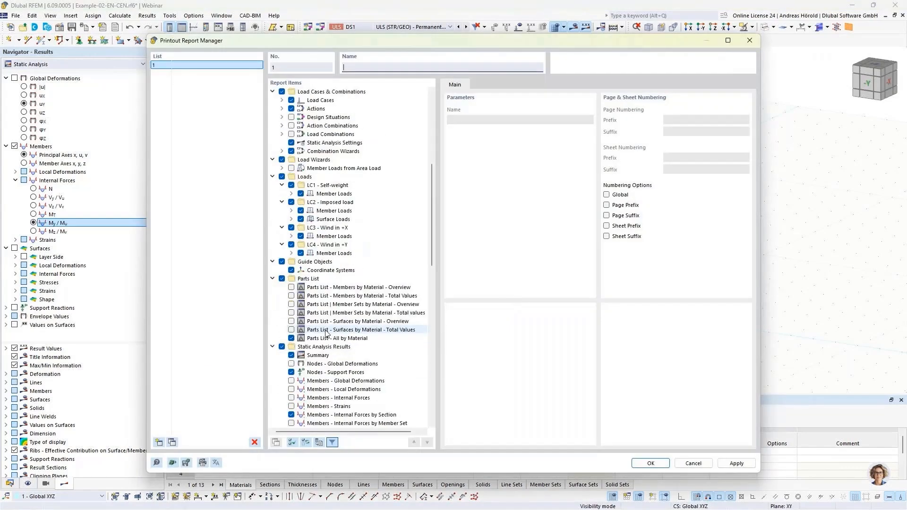
scroll(326, 331, "down", 16)
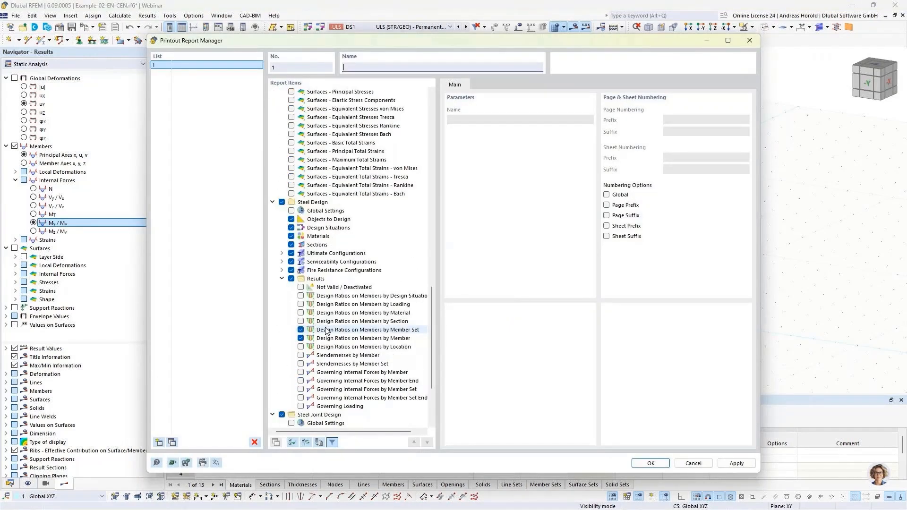
left_click(302, 202)
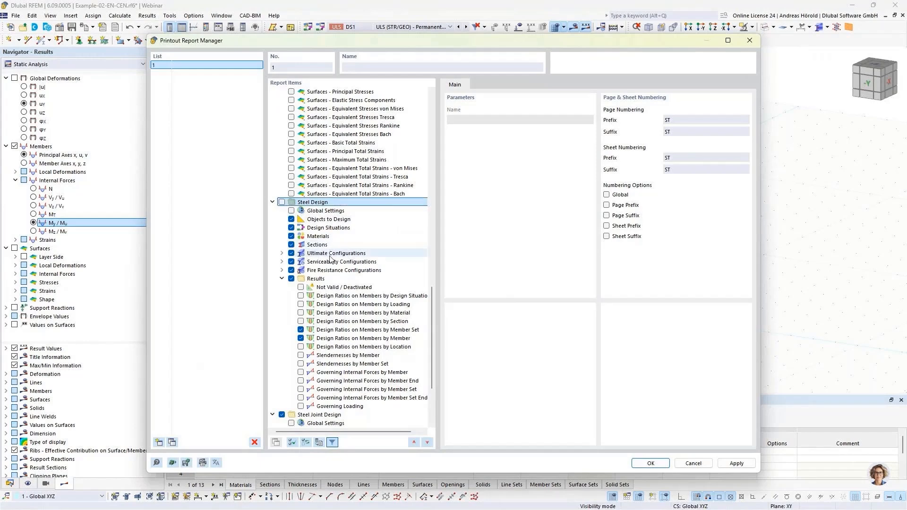
scroll(332, 265, "down", 3)
scroll(332, 265, "down", 1)
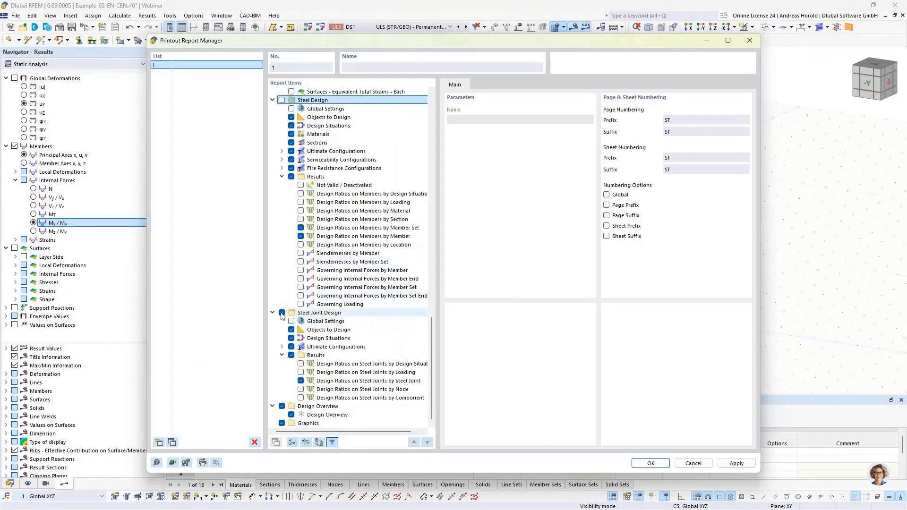
left_click(649, 463)
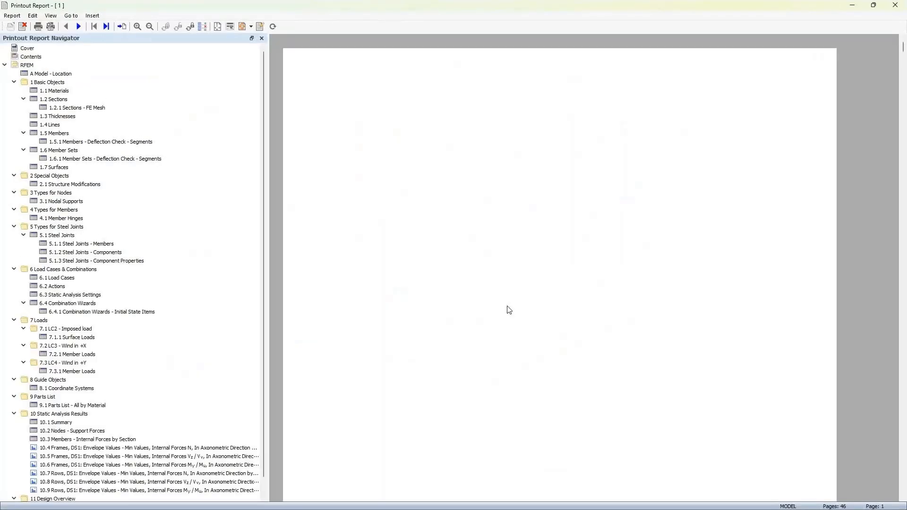
Step: Go to the Frames picture of internal forces N in the report and look through the Frames result pages
scroll(178, 311, "down", 1)
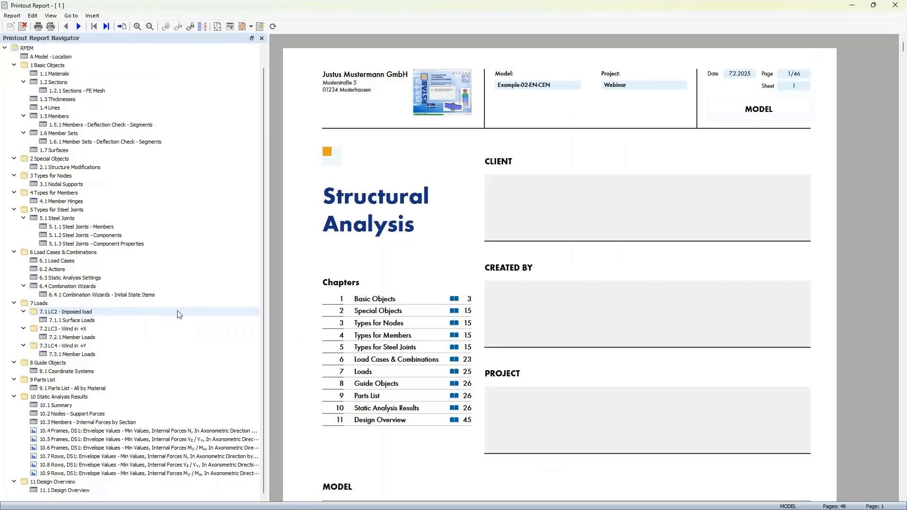
left_click(144, 431)
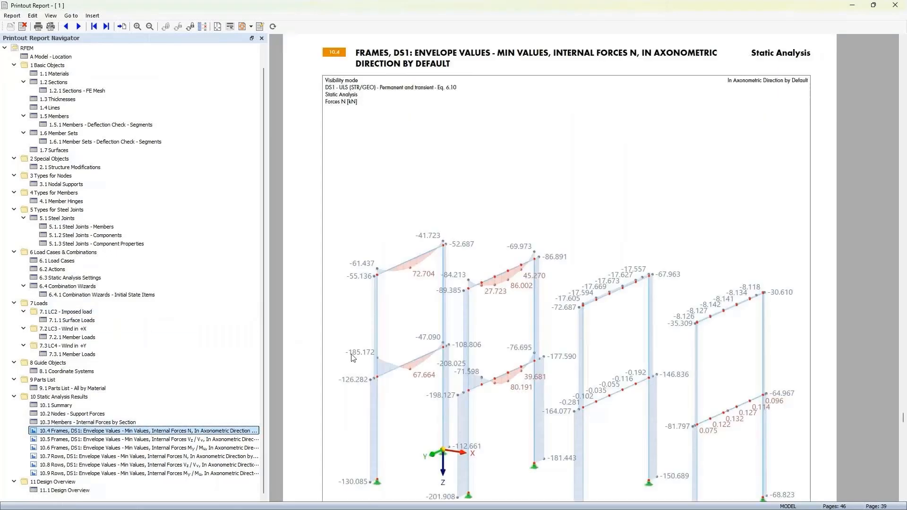
scroll(519, 298, "down", 3)
scroll(445, 316, "down", 5)
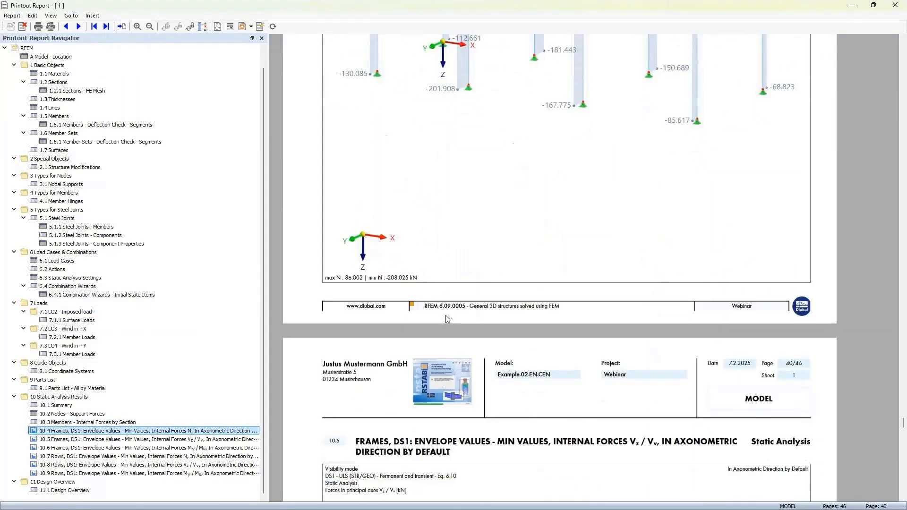
scroll(446, 315, "down", 8)
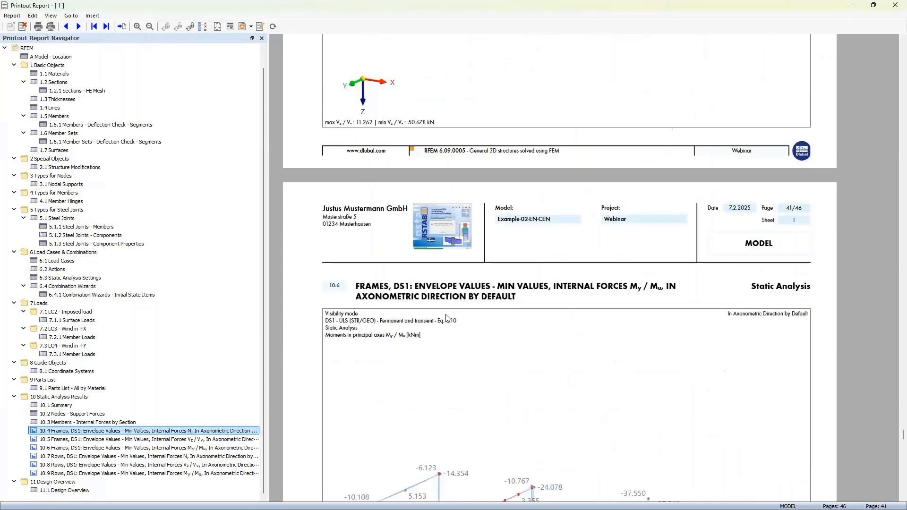
Step: Fit whole report pages to the view and look through the result pictures of the Rows view
left_click(51, 16)
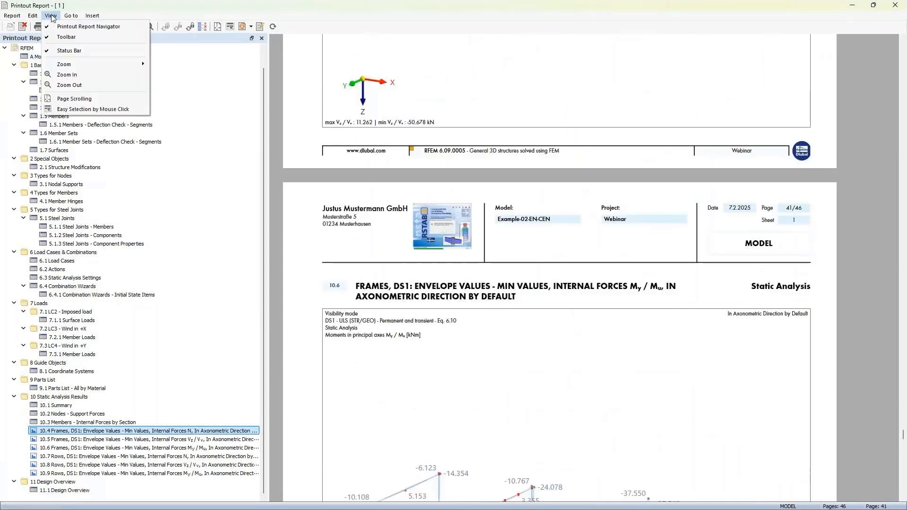
mouse_move(66, 64)
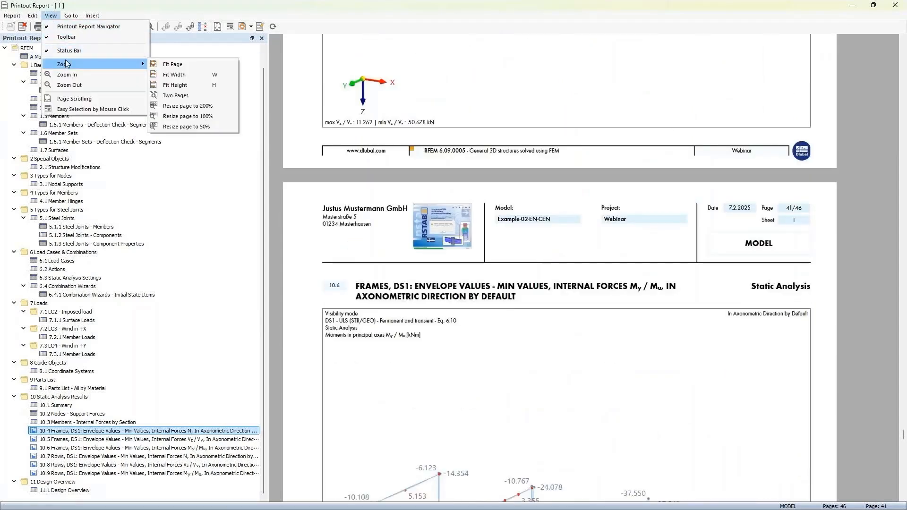
left_click(180, 66)
scroll(612, 344, "down", 5)
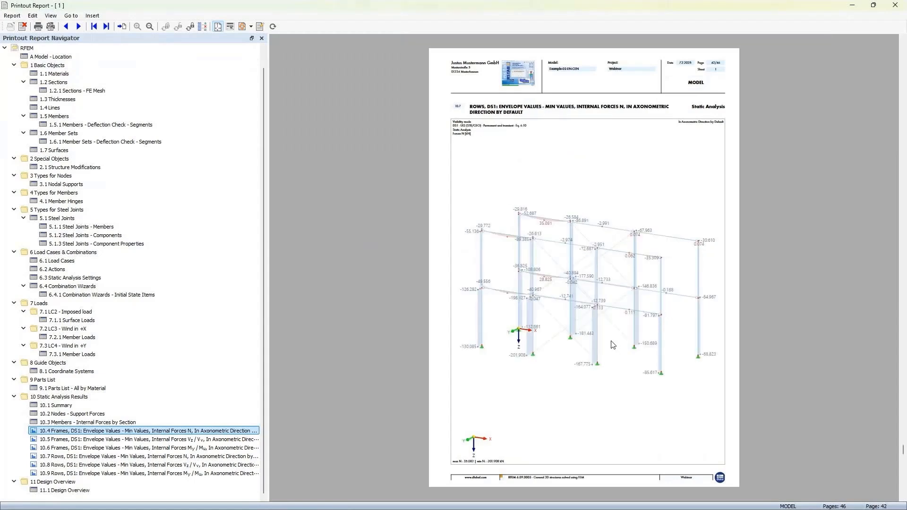
scroll(612, 344, "up", 2)
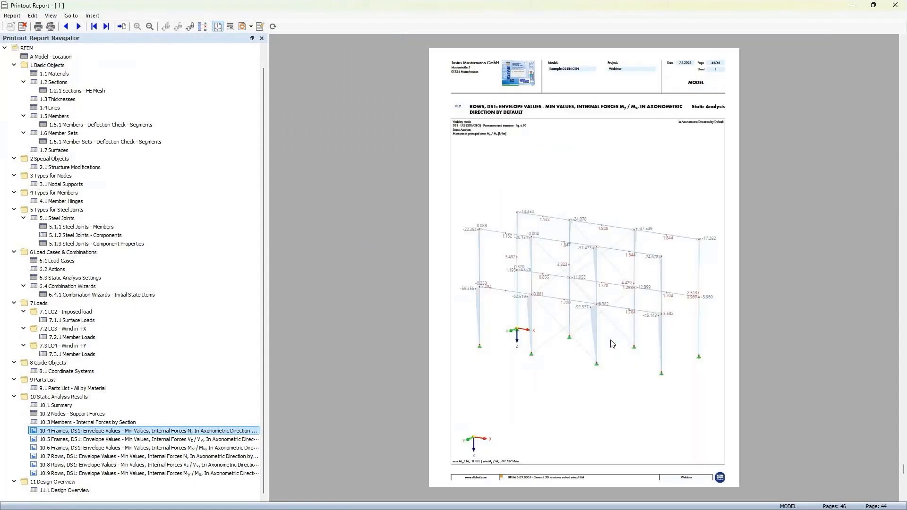
scroll(612, 344, "down", 1)
scroll(613, 344, "up", 1)
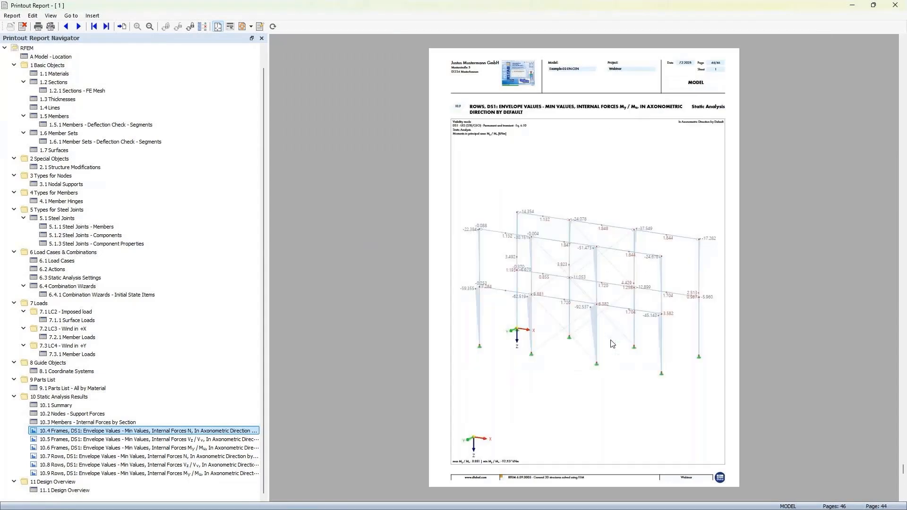
Step: Select the Rows picture of internal forces Vz / Vv in the report and open its multi-print for editing
left_click(111, 465)
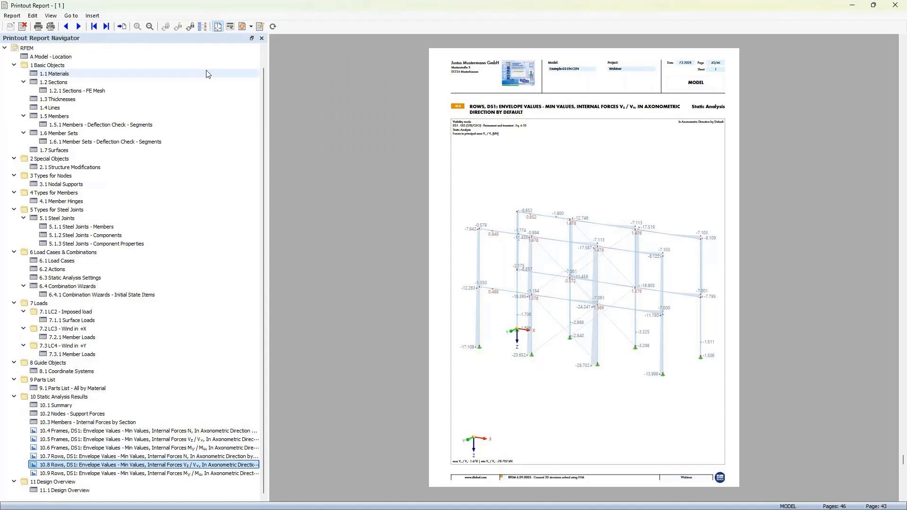
left_click(203, 27)
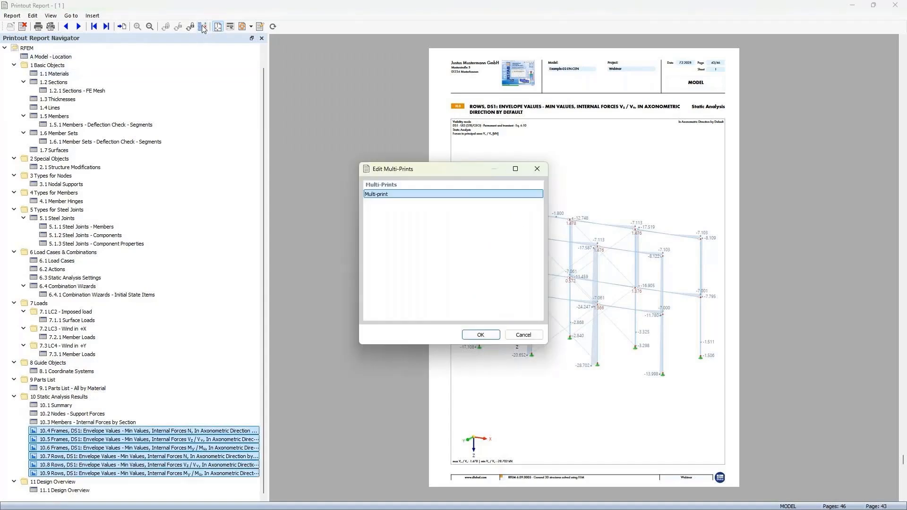
left_click(480, 335)
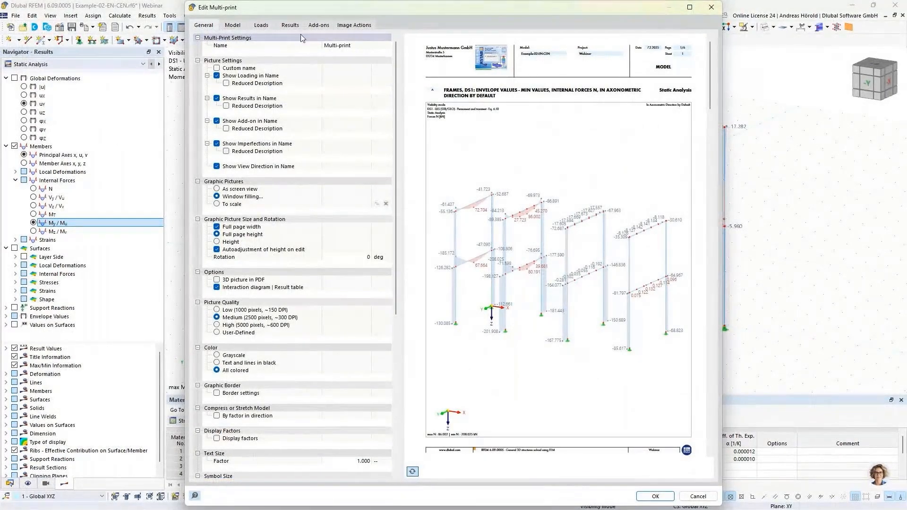
Step: Add the member internal forces Vy / Vu, MT and Mz / Mv to the result pictures of the multi-print
left_click(318, 27)
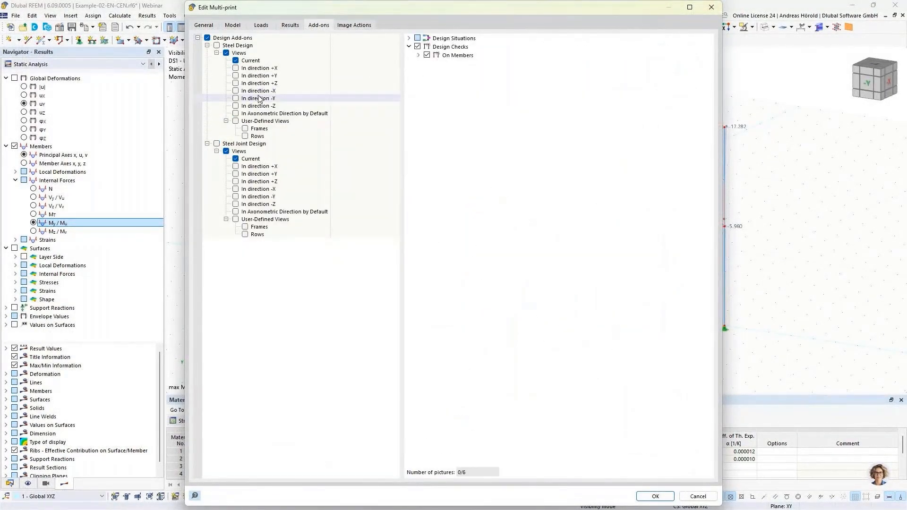
left_click(290, 25)
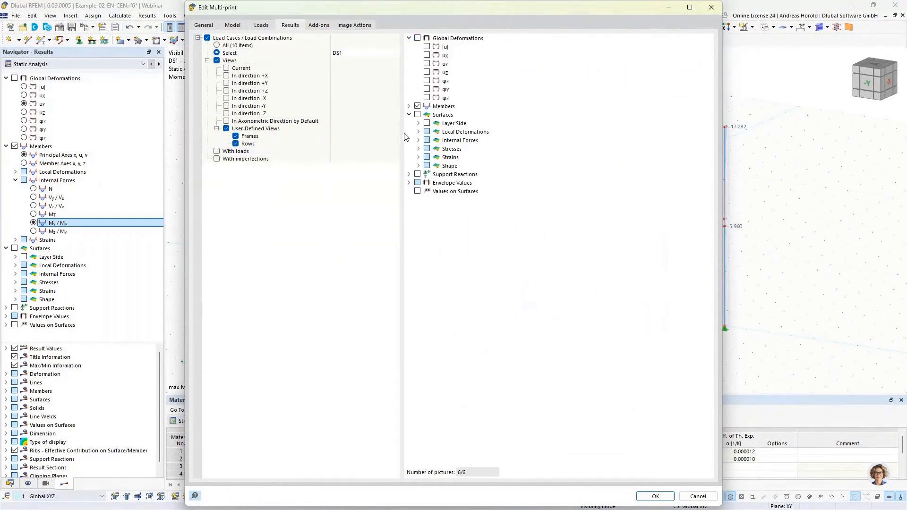
left_click(409, 106)
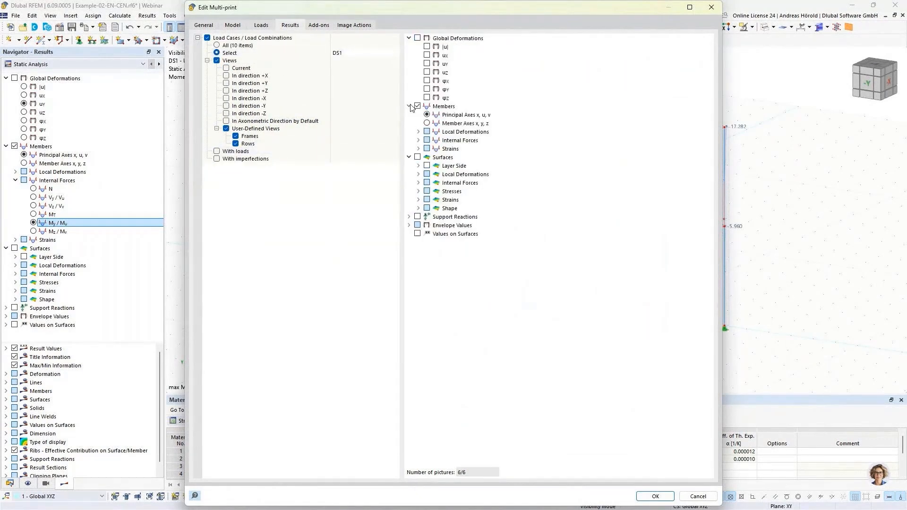
left_click(418, 141)
left_click(436, 156)
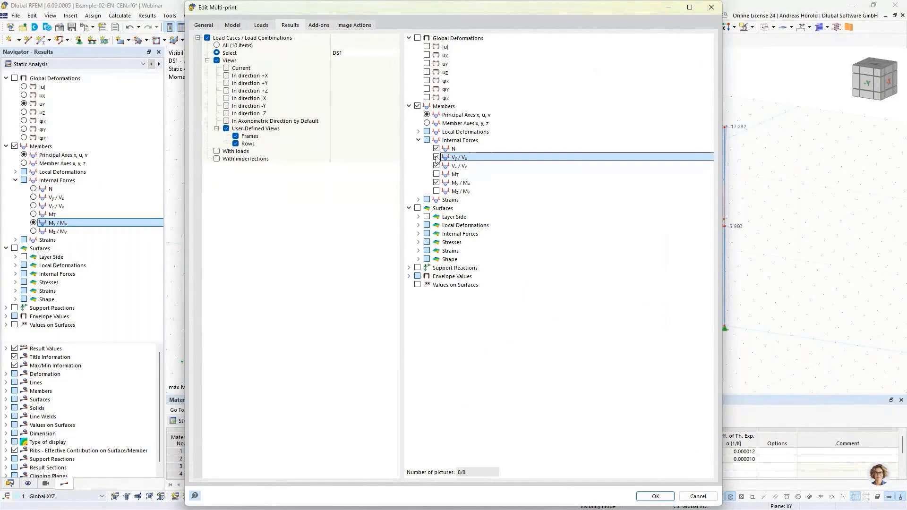
left_click(435, 174)
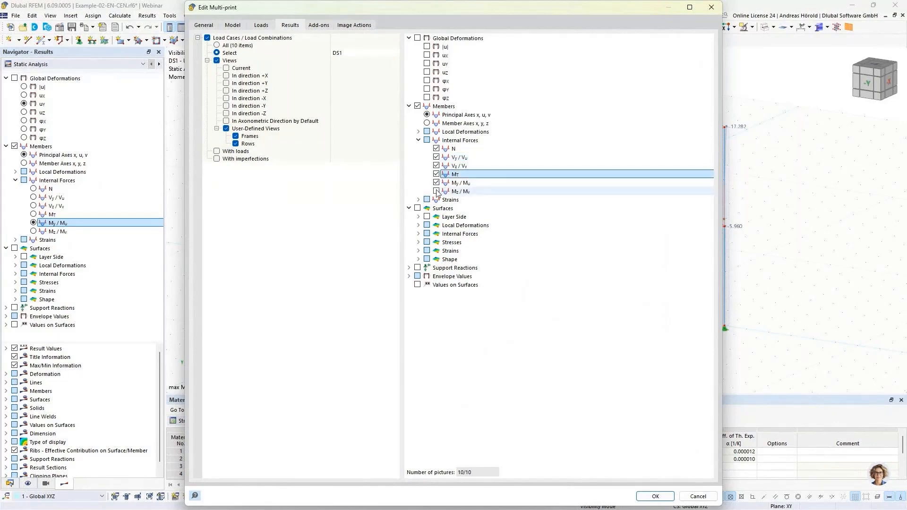
left_click(437, 191)
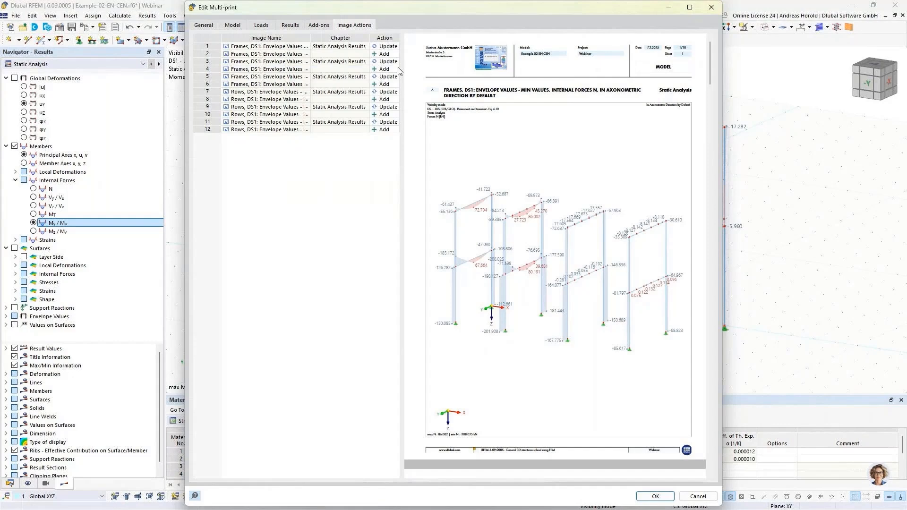
Step: Widen the multi-print dialog and examine the image actions, including the action choices for the first Frames picture
left_click(204, 116)
left_click_drag(186, 134, 61, 134)
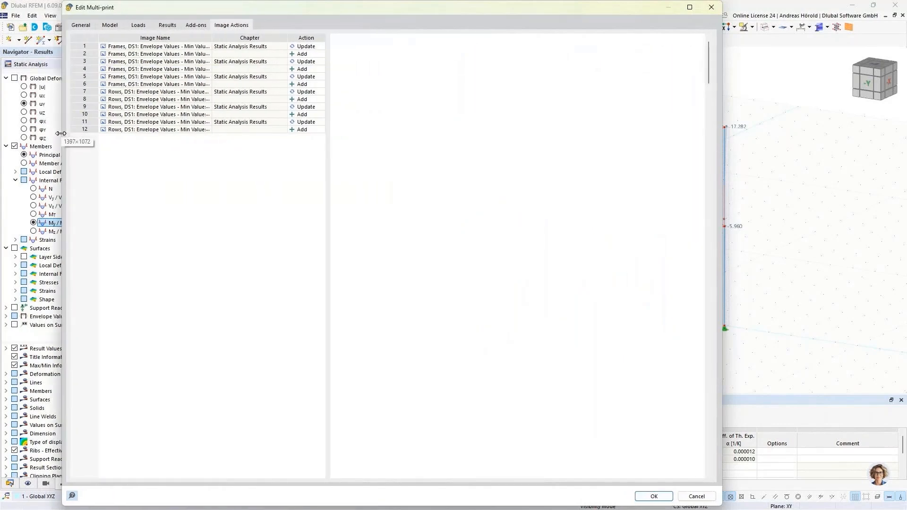
left_click(307, 46)
left_click(308, 46)
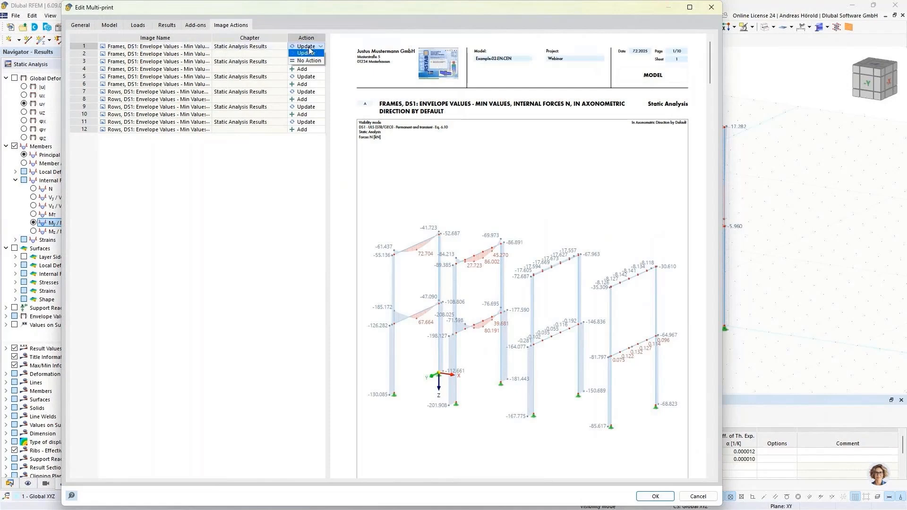
left_click(302, 152)
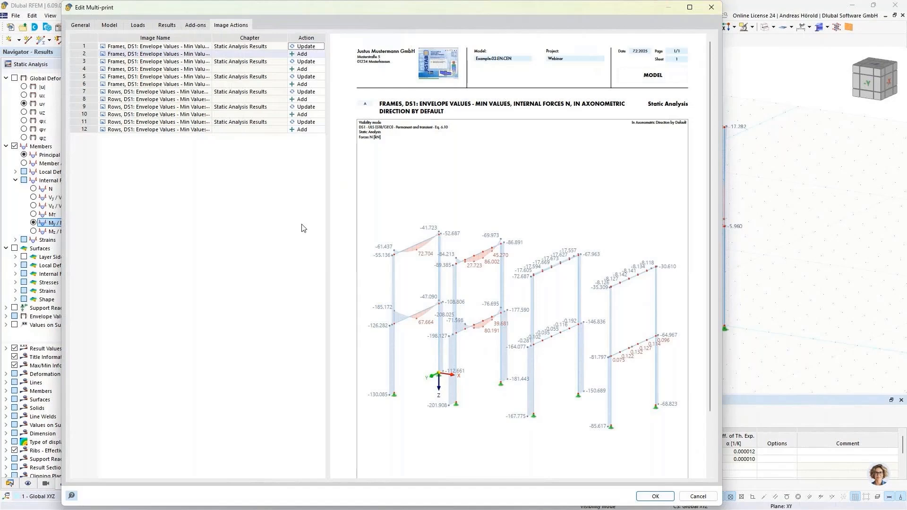
Step: Set the color of the multi-print pictures to Grayscale and return to the list of image actions
left_click(80, 25)
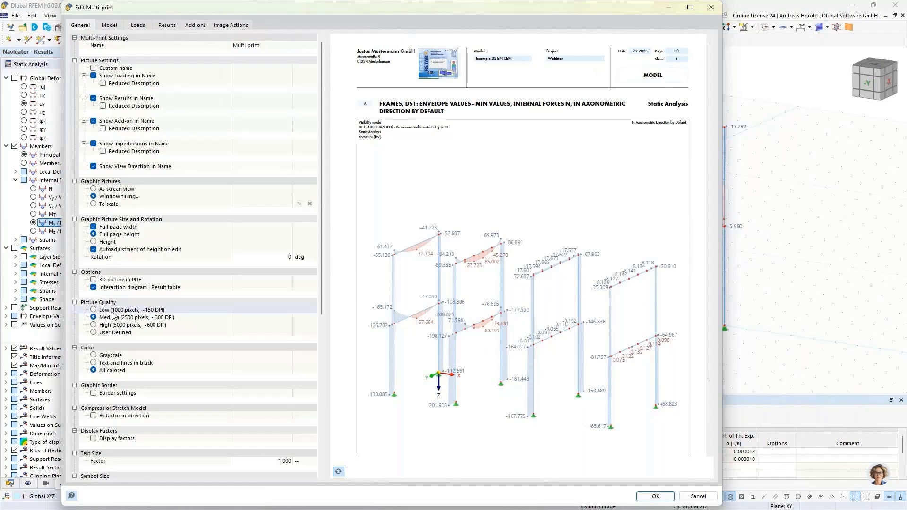
scroll(115, 316, "down", 1)
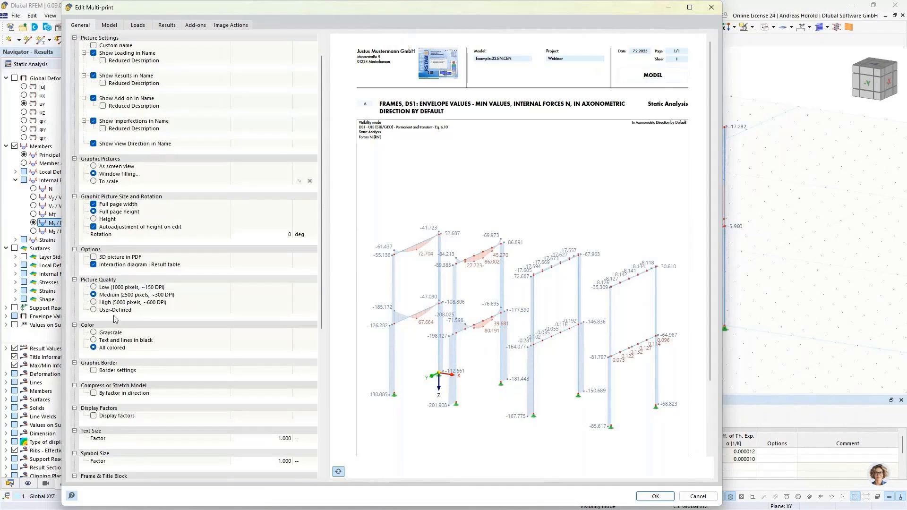
left_click(93, 333)
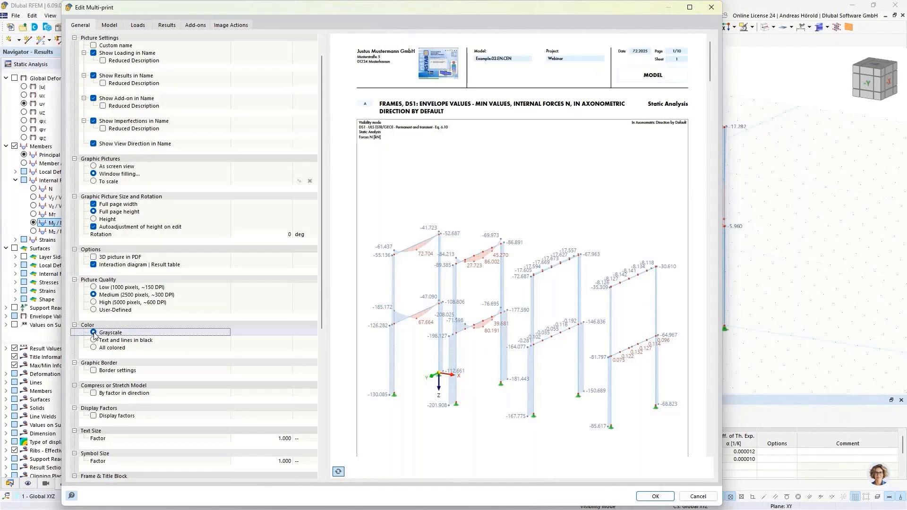
left_click(231, 26)
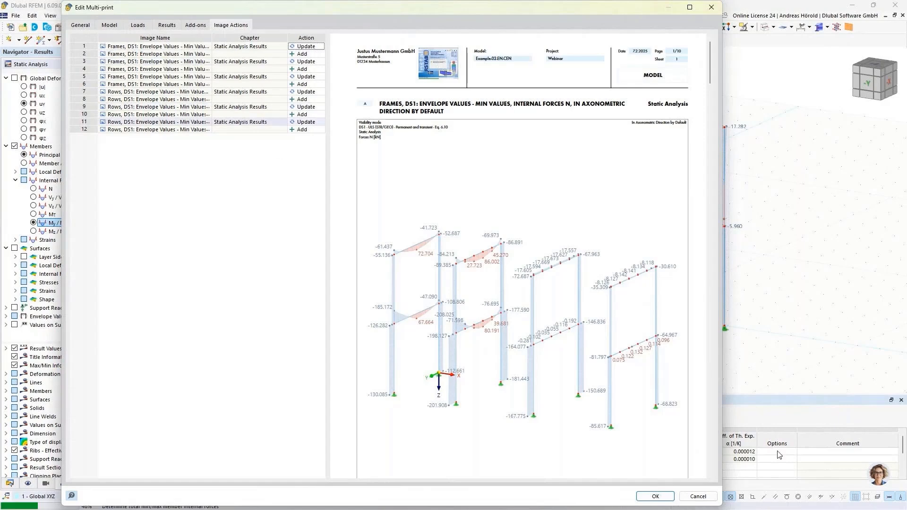
Step: Apply the edited multi-print to the printout report and replace the multiple picture selection with the Guide Objects chapter
left_click(652, 496)
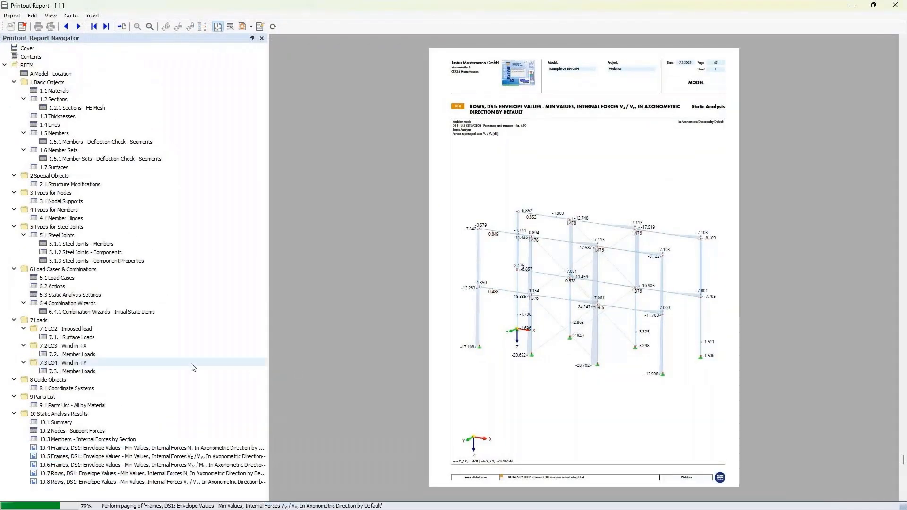
scroll(192, 368, "down", 3)
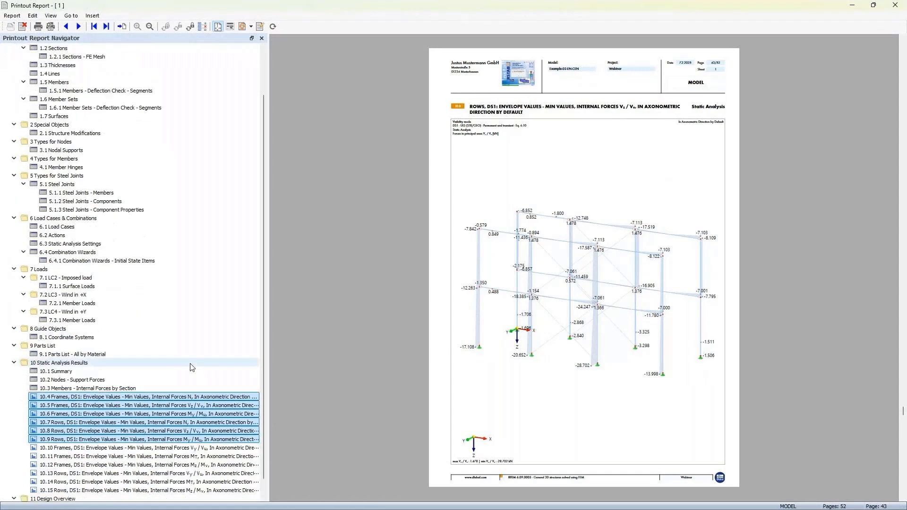
scroll(145, 387, "up", 3)
left_click(147, 381)
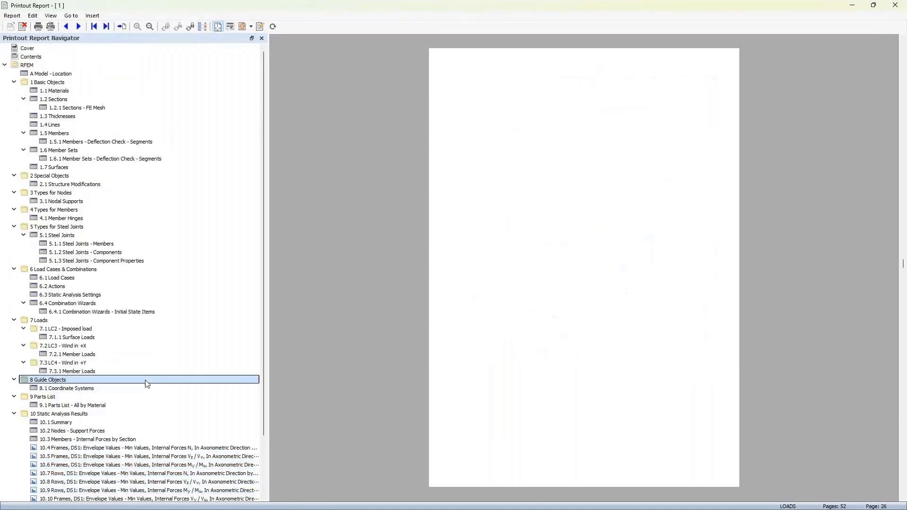
Step: Examine the updated and added Frames and Rows internal force pictures one by one in the Static Analysis Results chapter
left_click(199, 448)
scroll(191, 415, "down", 3)
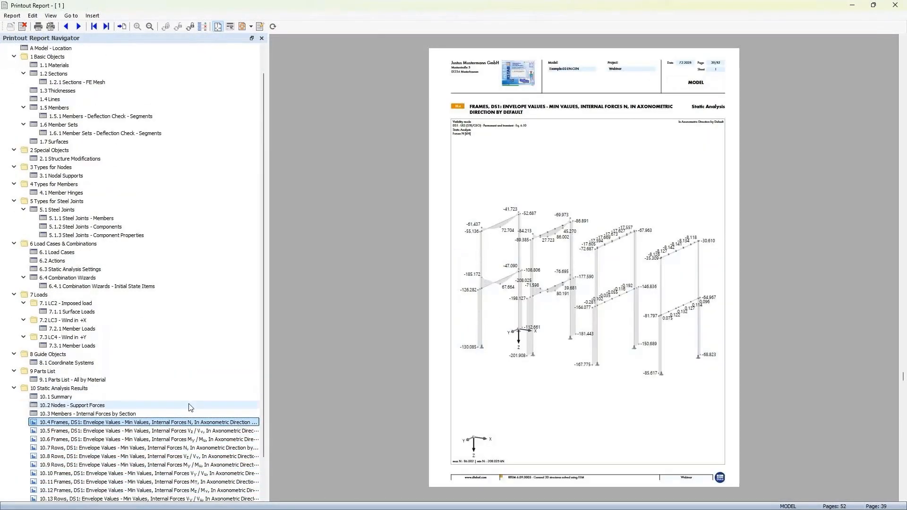
left_click(197, 390)
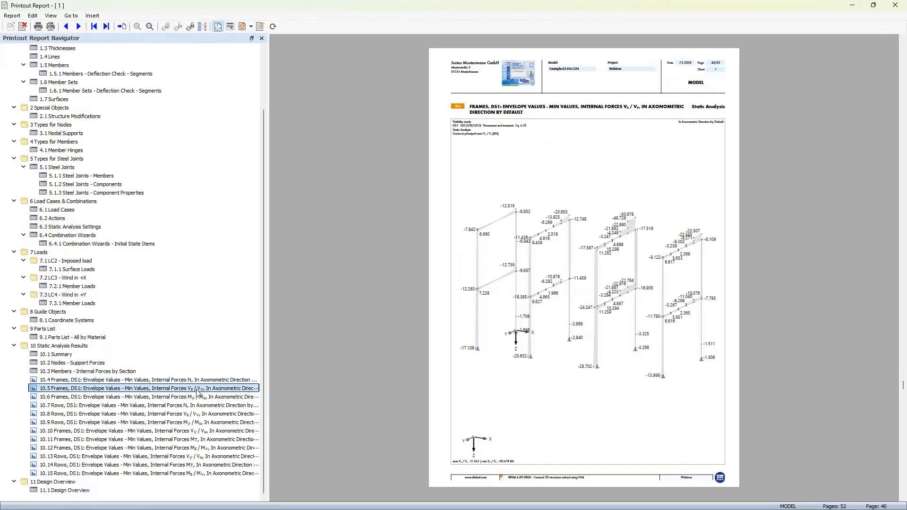
left_click(195, 397)
left_click(193, 405)
left_click(192, 414)
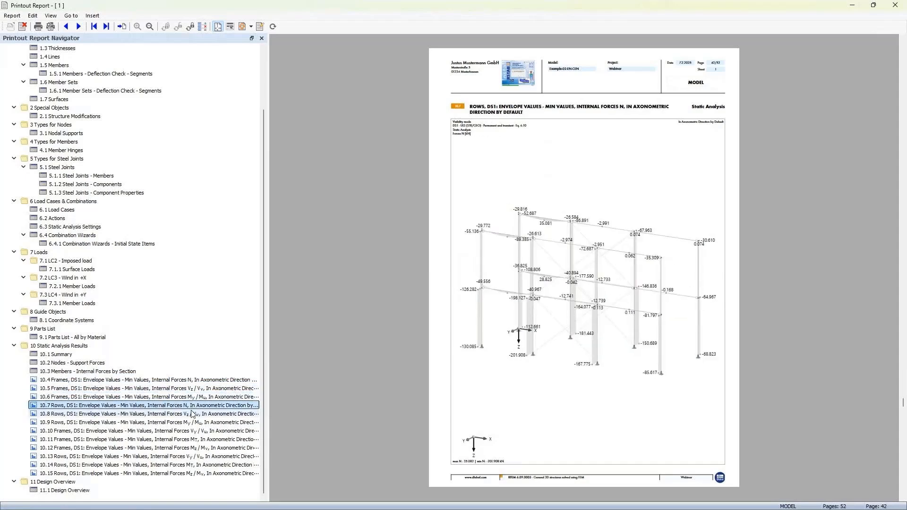
left_click(192, 422)
left_click(191, 431)
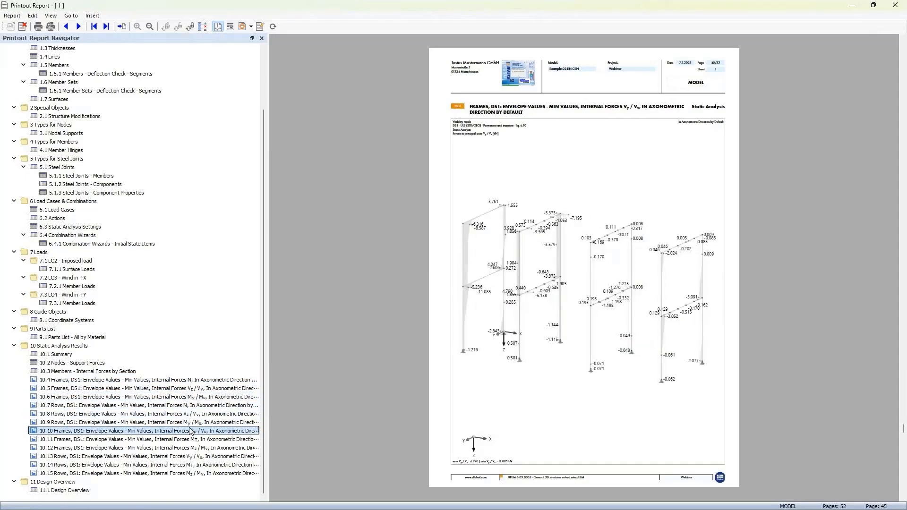
left_click(191, 439)
left_click(188, 447)
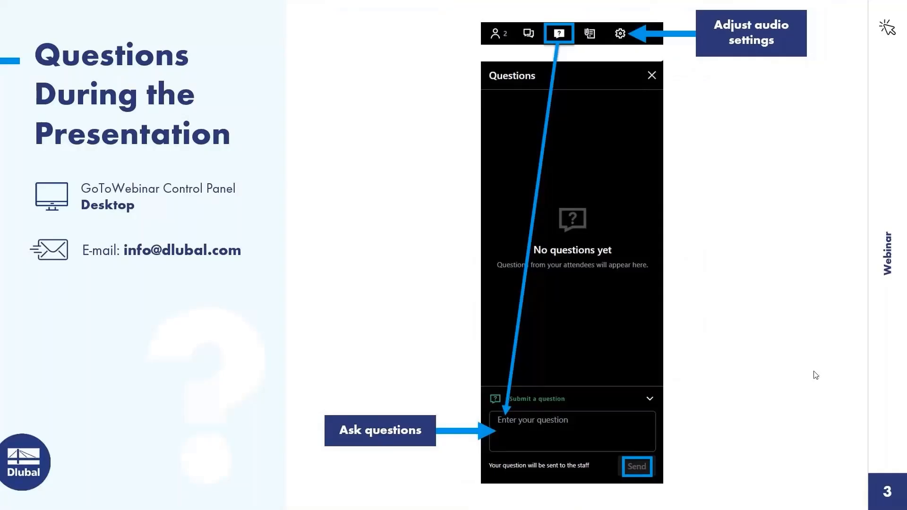
left_click(806, 341)
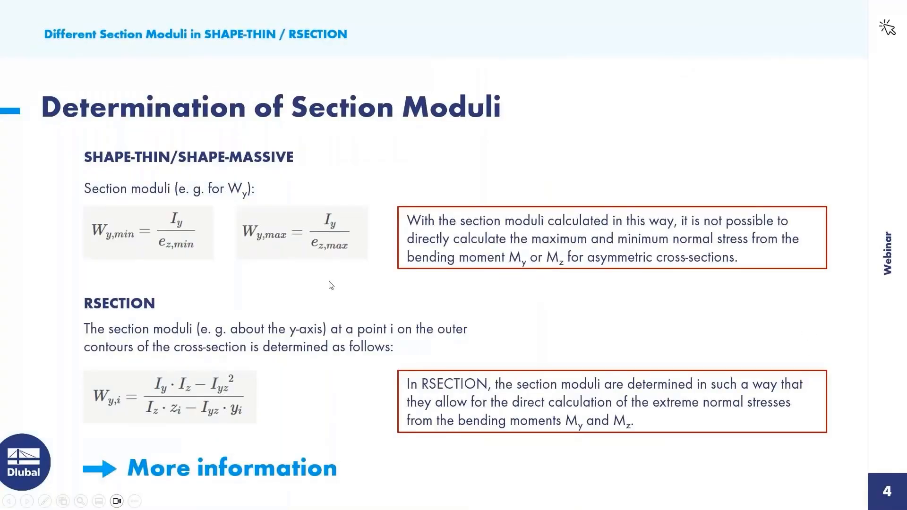
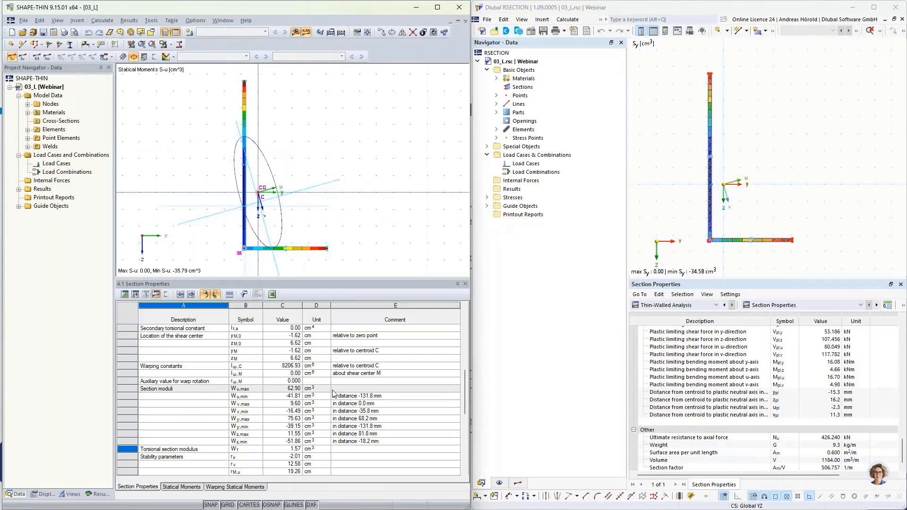
Step: Compare the moments of inertia about the y- and z-axes in the SHAPE-THIN and RSECTION section property tables
left_click(290, 389)
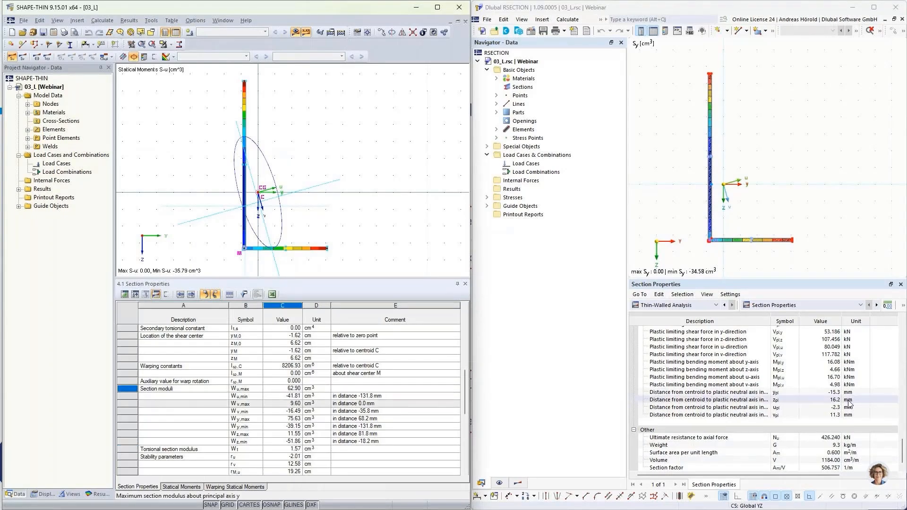
scroll(263, 387, "up", 5)
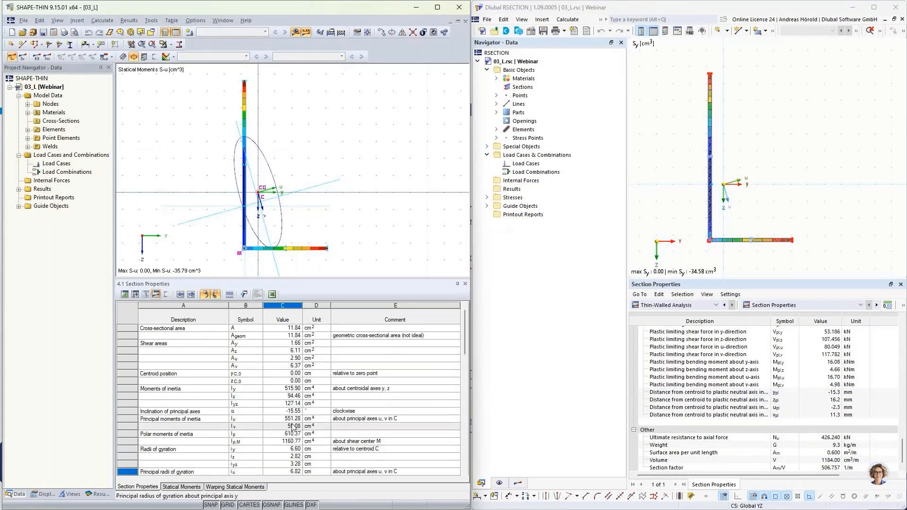
left_click(283, 389)
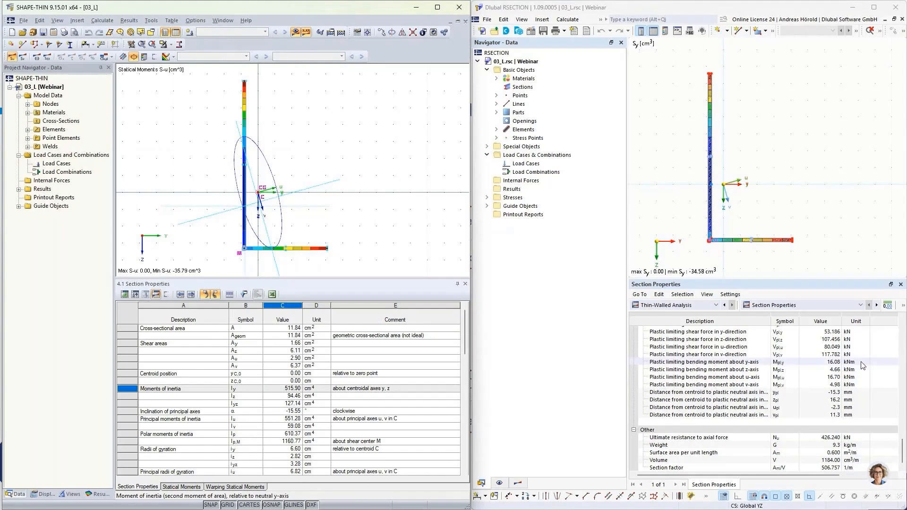
scroll(807, 376, "up", 4)
scroll(806, 375, "up", 10)
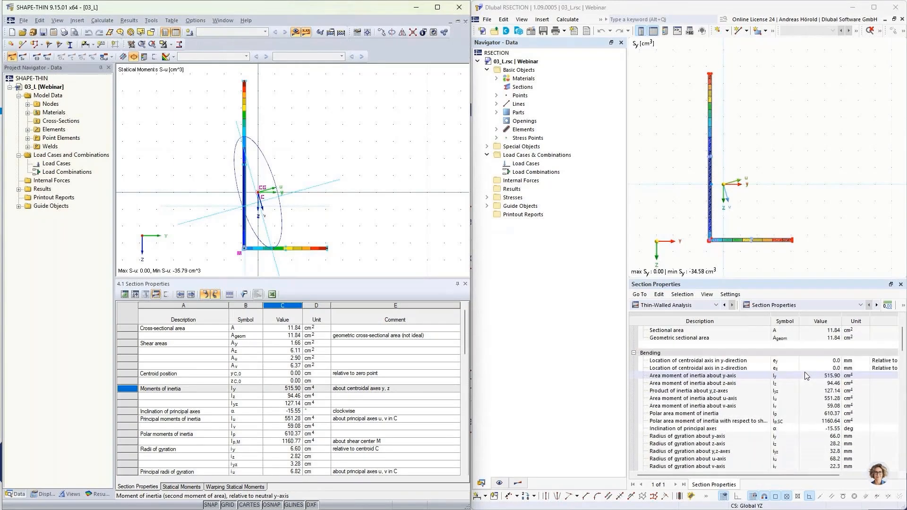
left_click(824, 413)
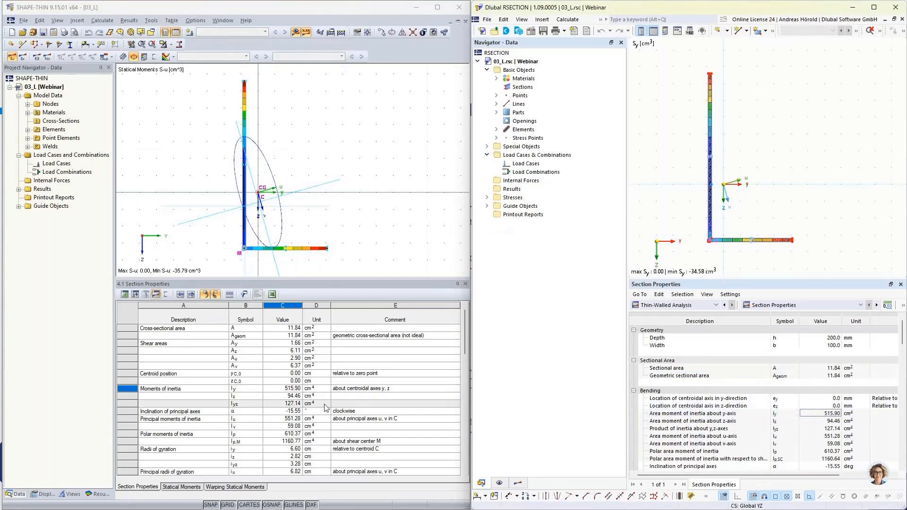
left_click(286, 397)
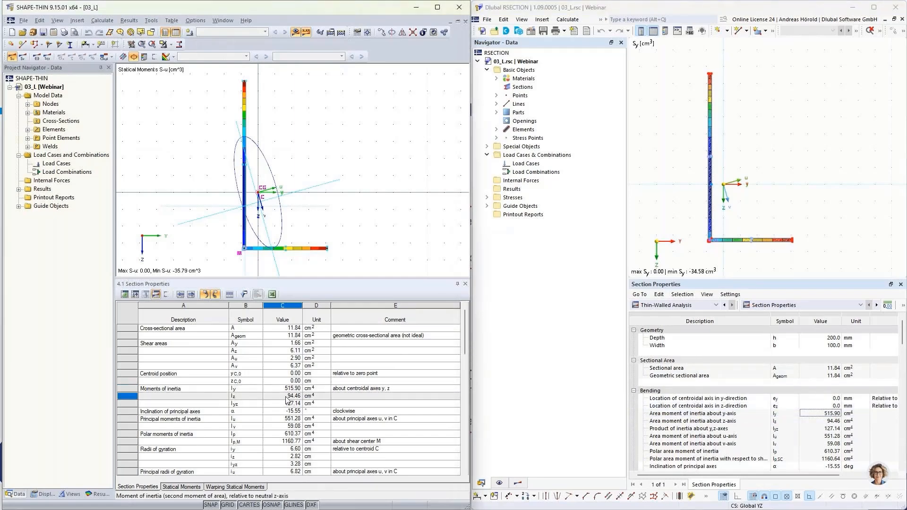
left_click(832, 427)
left_click(834, 421)
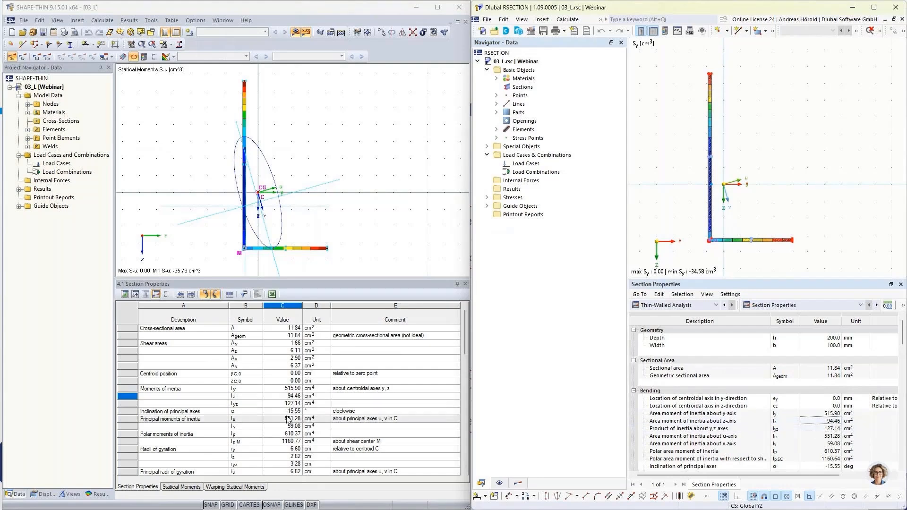
Step: Compare the maximum section modulus about the y-axis in the SHAPE-THIN and RSECTION section property tables
scroll(290, 407, "down", 8)
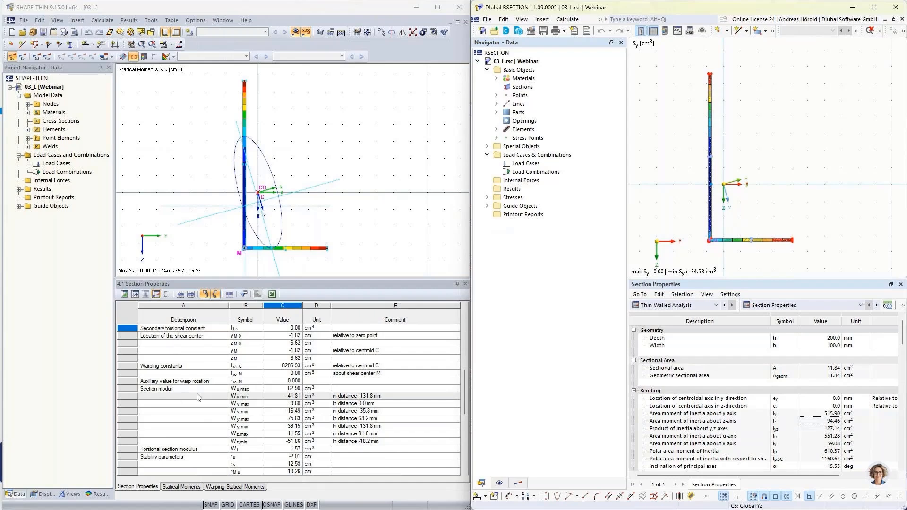
scroll(876, 422, "down", 10)
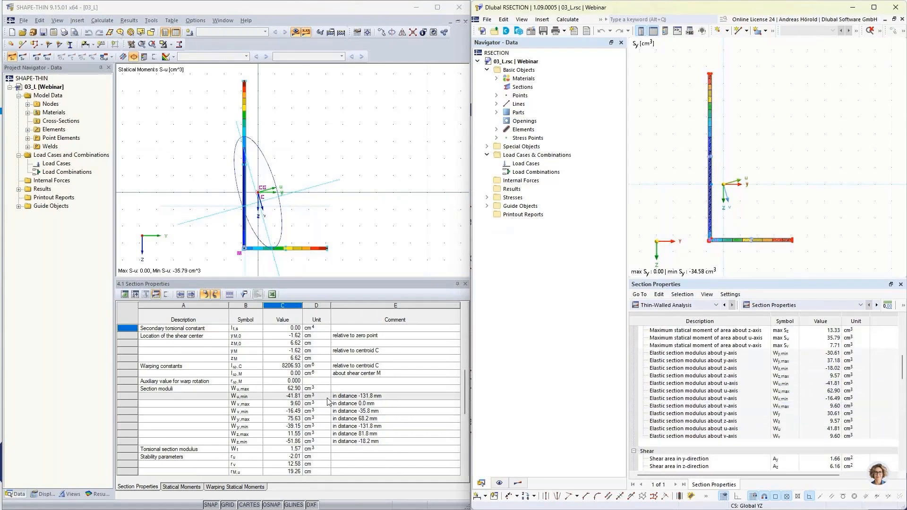
left_click(246, 419)
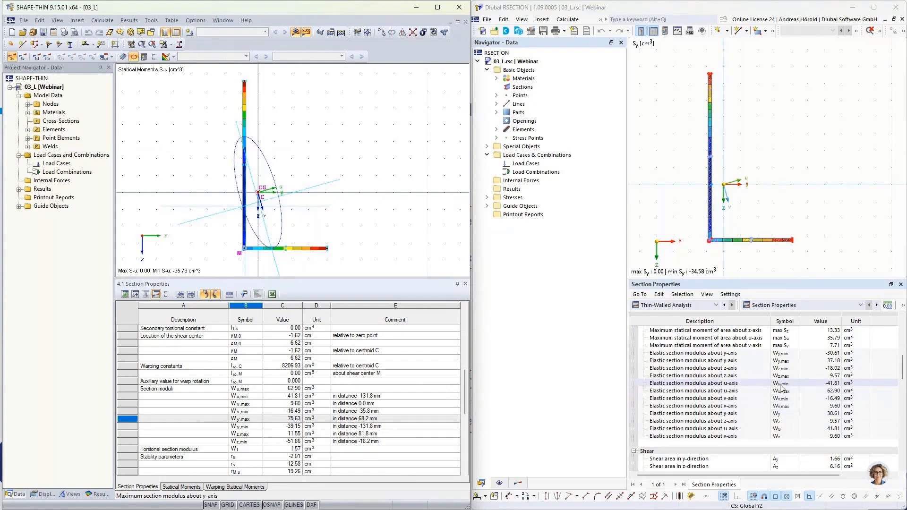
left_click(827, 361)
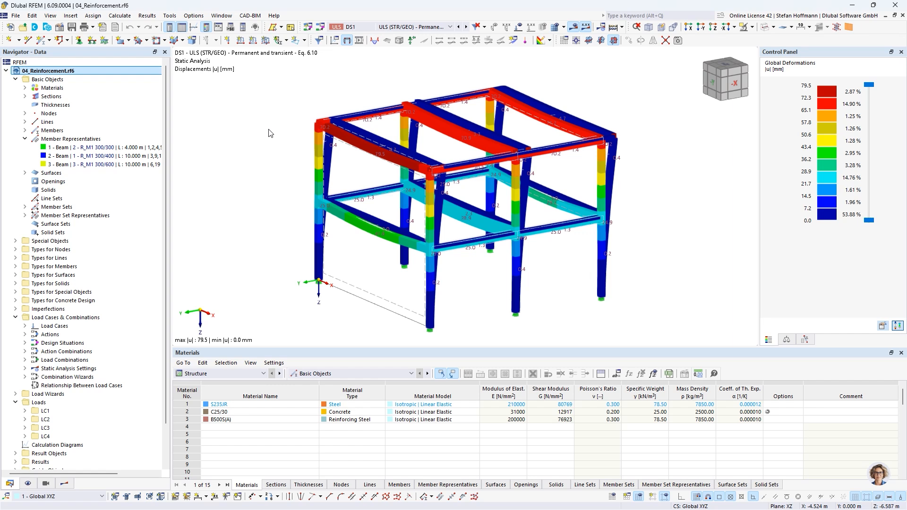
Step: In RFEM, open member representative 2 (R_M1 300/400) for editing and show its longitudinal reinforcement and assigned members
left_click(67, 157)
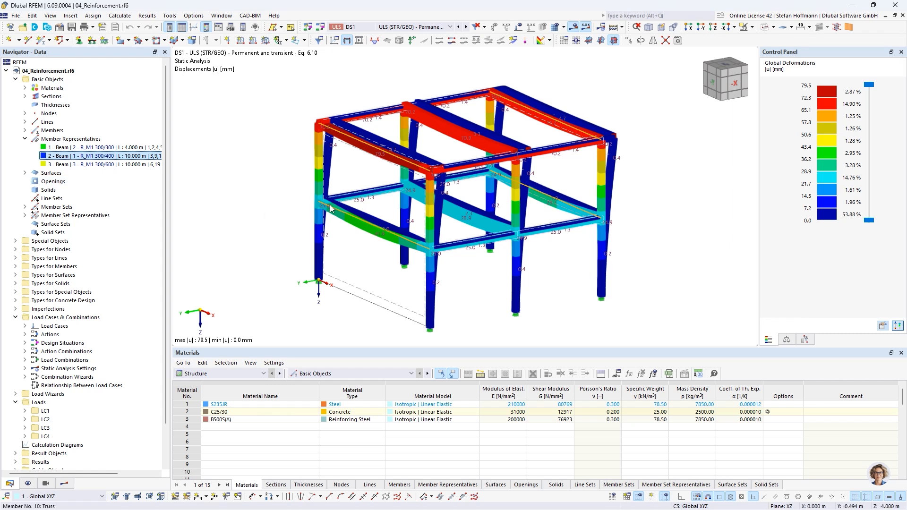
left_click(69, 165)
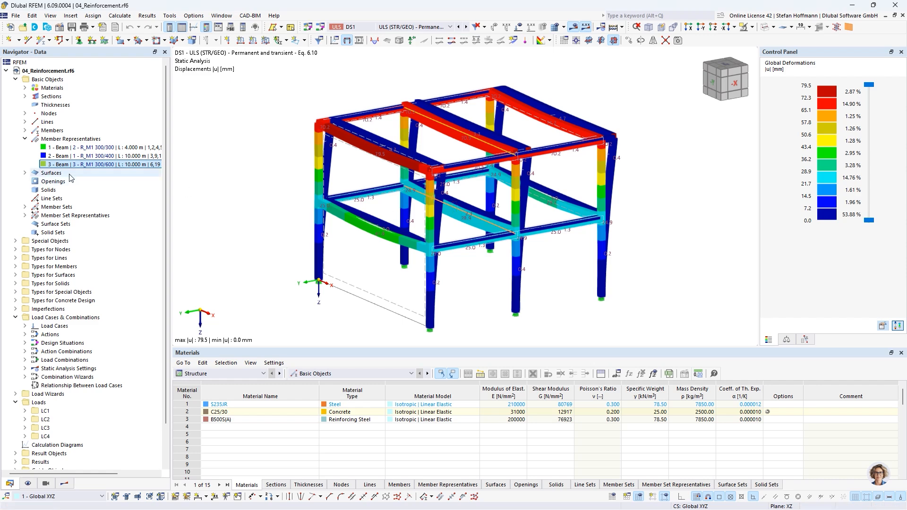
left_click(58, 157)
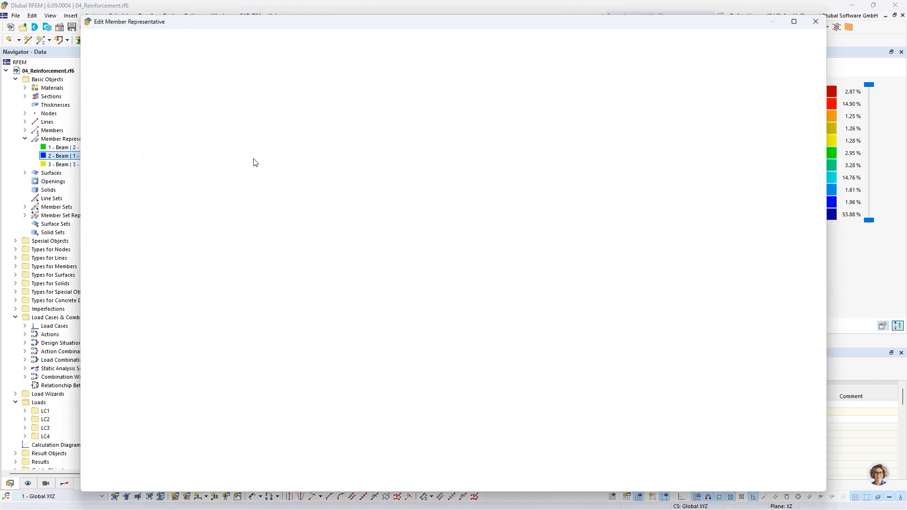
left_click(430, 67)
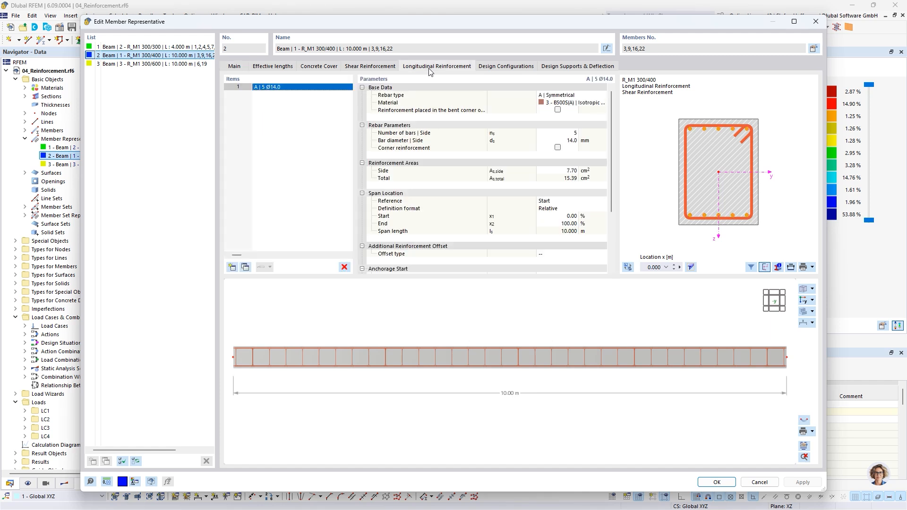
left_click_drag(651, 50, 622, 50)
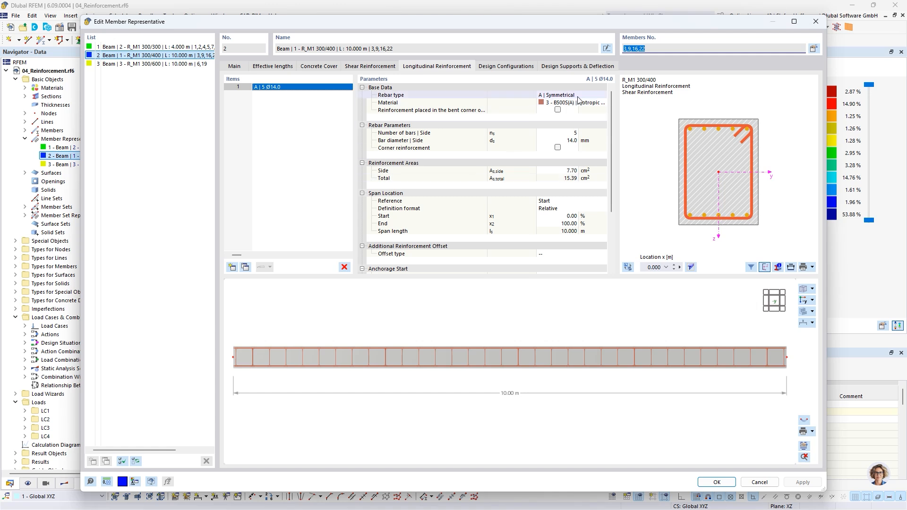
Step: Set the bar diameter of member representative 2's longitudinal reinforcement to Auto and check the maximum diameter
left_click(570, 134)
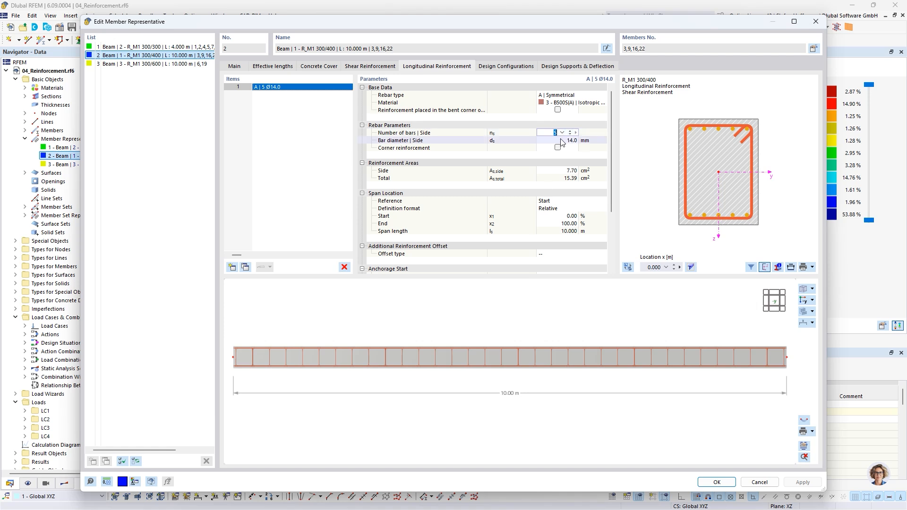
left_click(562, 140)
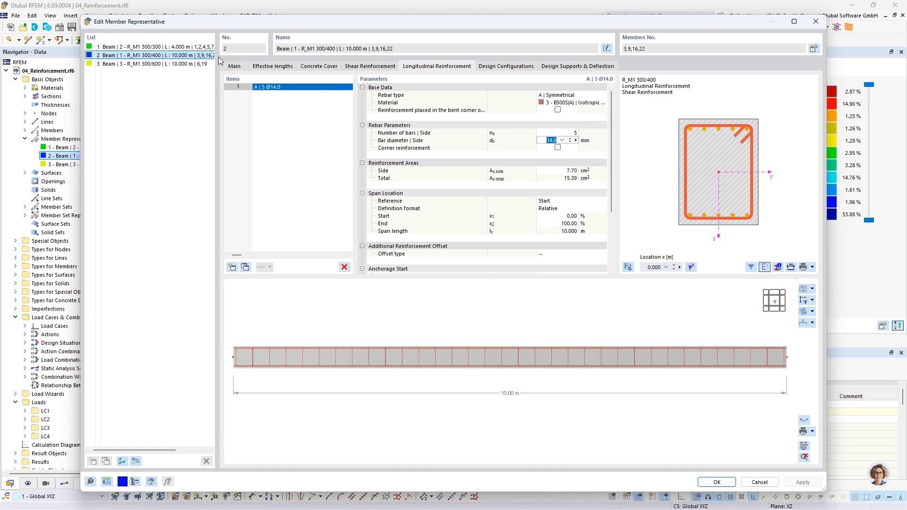
left_click(561, 140)
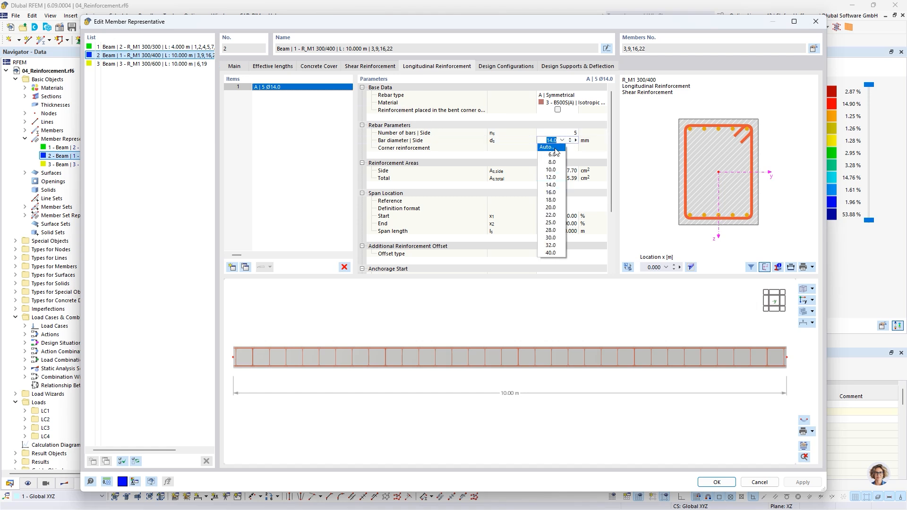
left_click(553, 148)
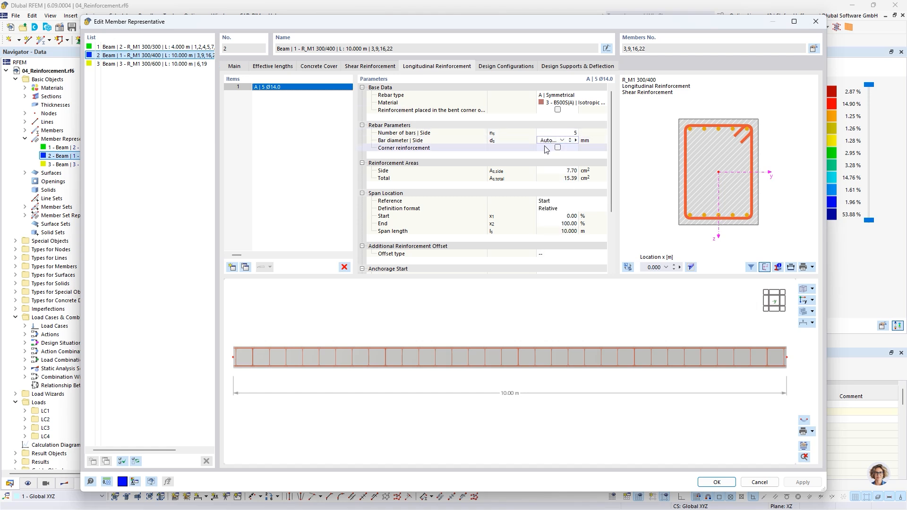
left_click(555, 133)
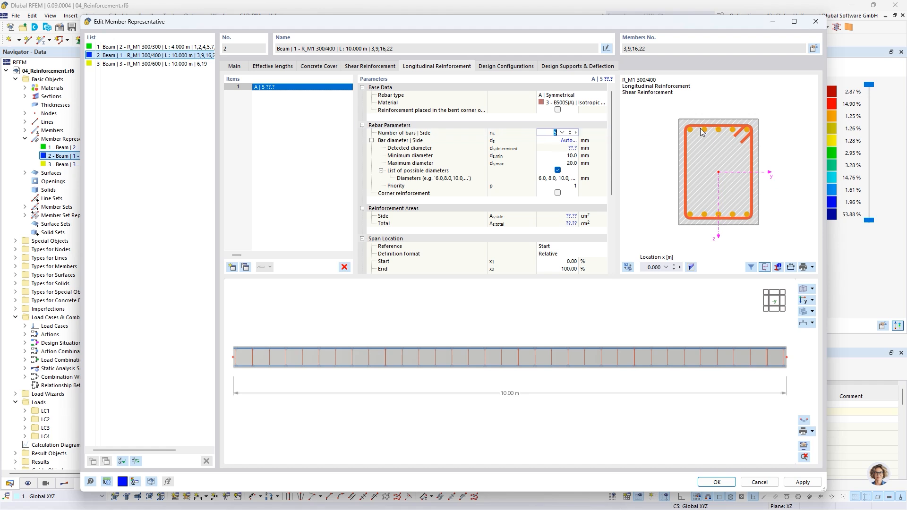
left_click(566, 163)
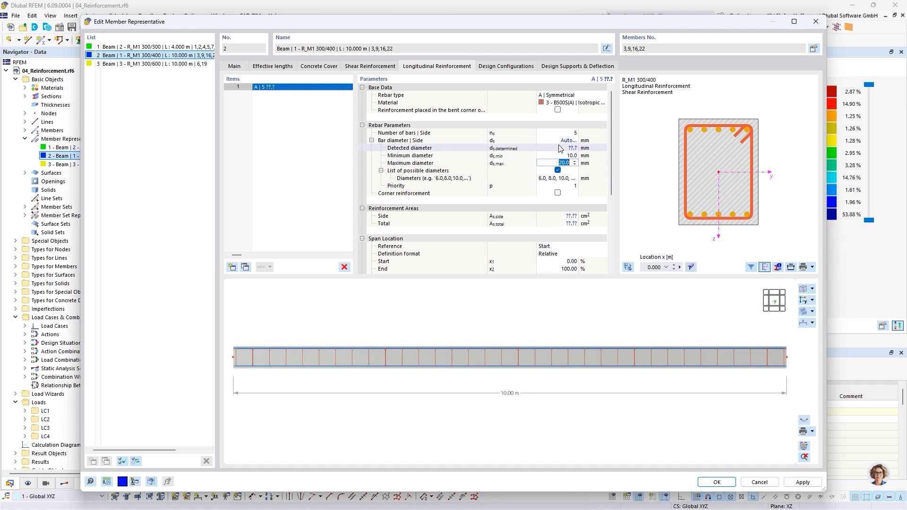
Step: Set the number of bars of member representative 3 (R_M1 300/600) to Auto with a maximum of 4 bars, and confirm the reinforcement changes
left_click(110, 64)
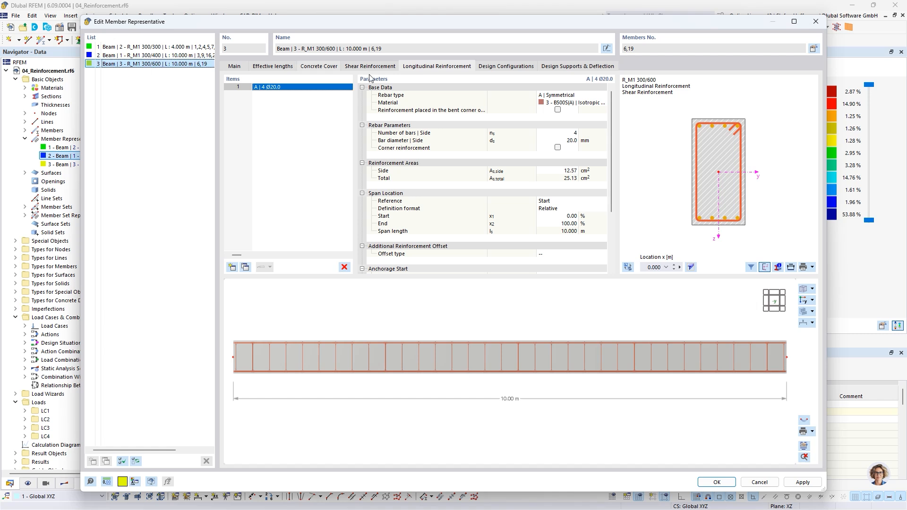
left_click(569, 134)
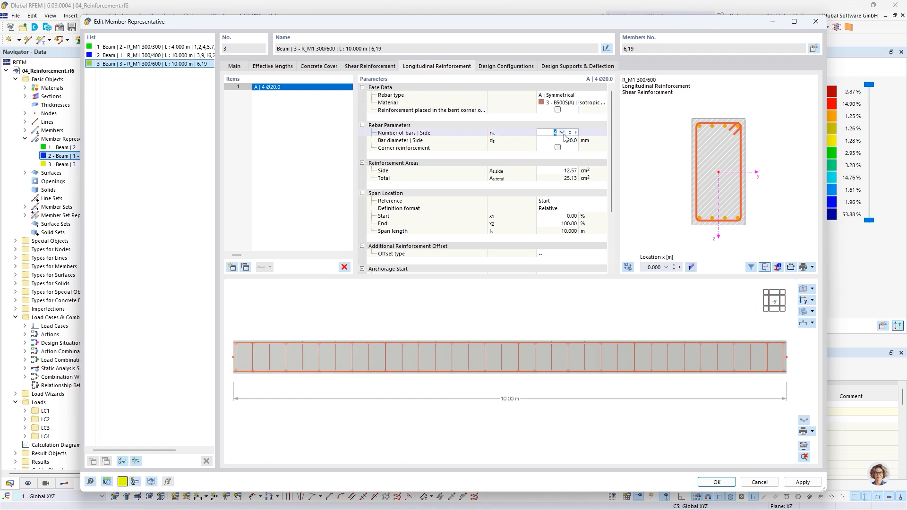
left_click(561, 133)
left_click(547, 140)
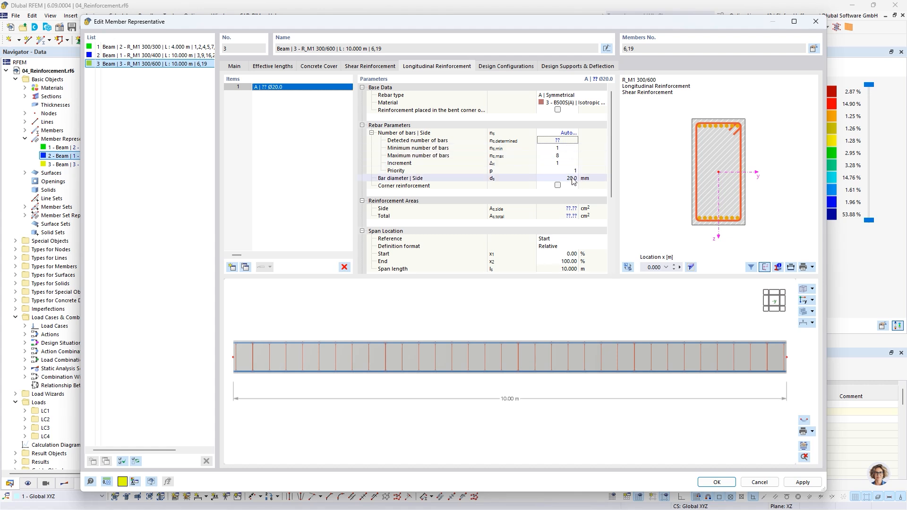
left_click(572, 156)
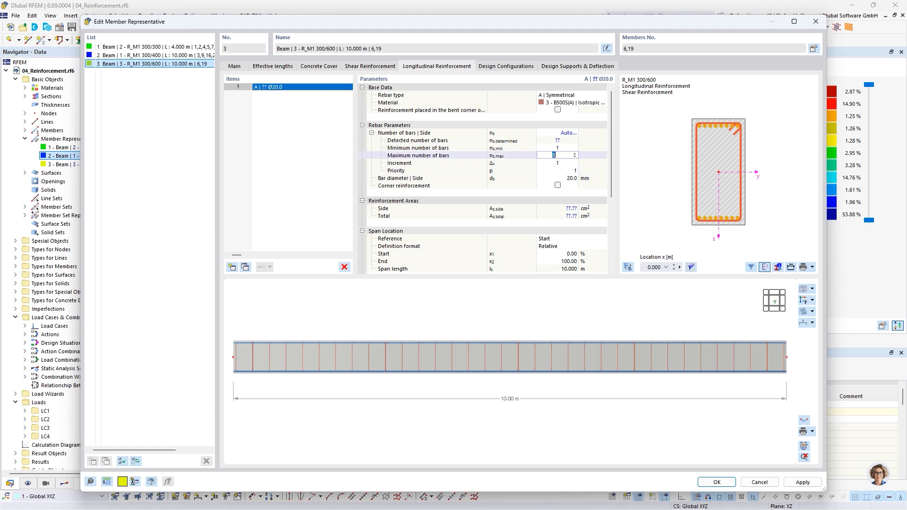
left_click(572, 163)
left_click(715, 482)
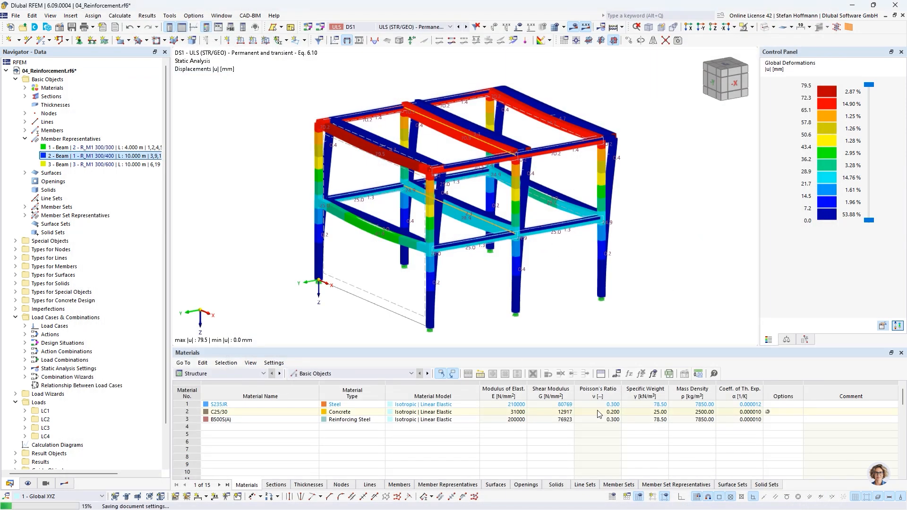
Step: Check the objects to design for Concrete Design, run the design calculation and inspect the design check ratio
left_click(222, 373)
left_click(234, 436)
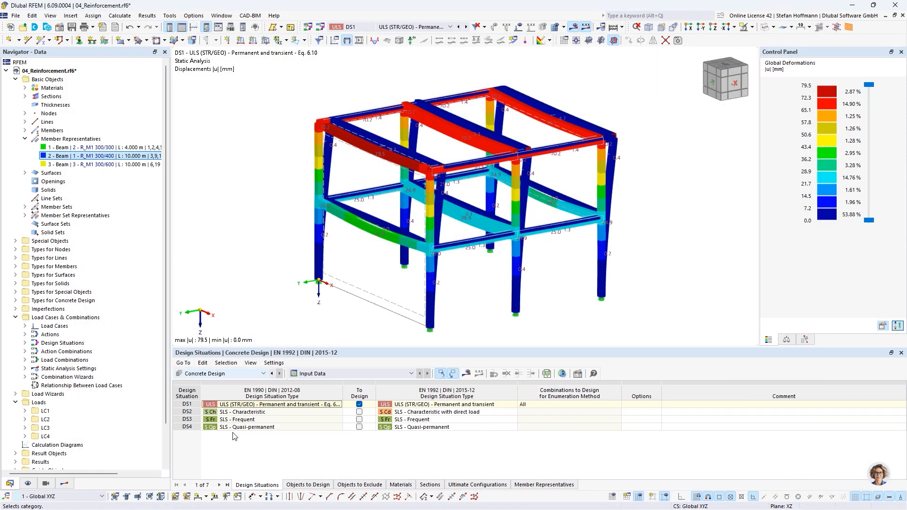
left_click(308, 485)
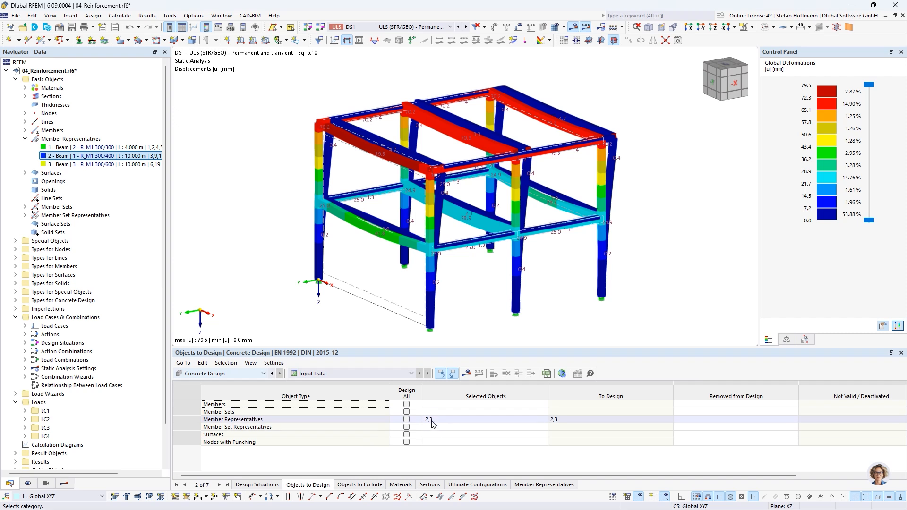
left_click(467, 373)
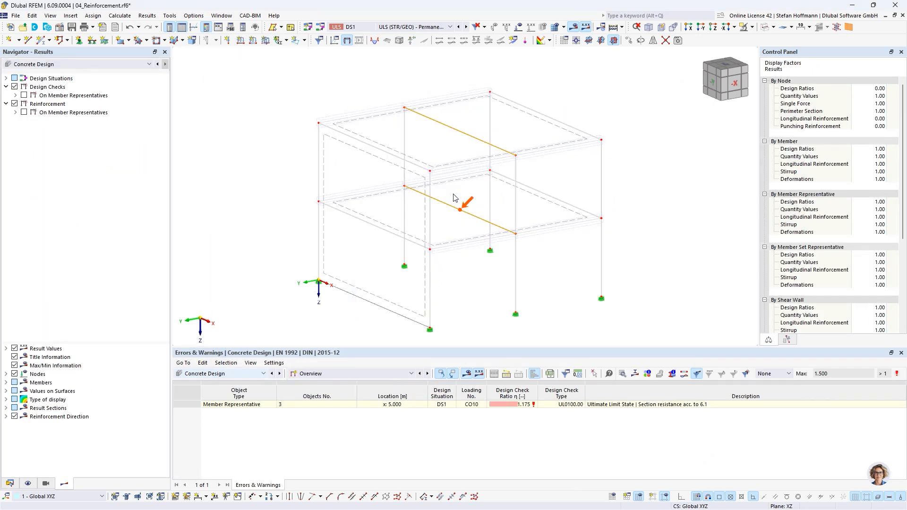
left_click(526, 408)
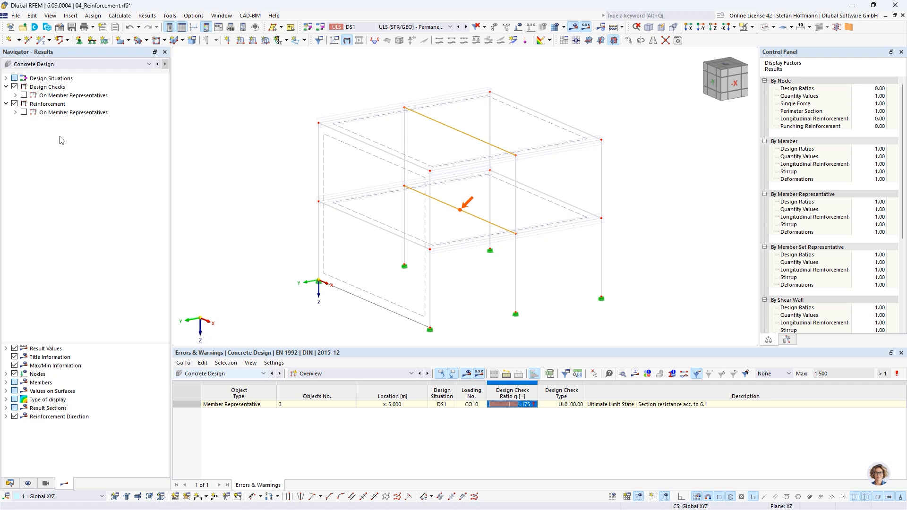
Step: Display the required longitudinal reinforcement on the member representatives in the model
left_click(17, 113)
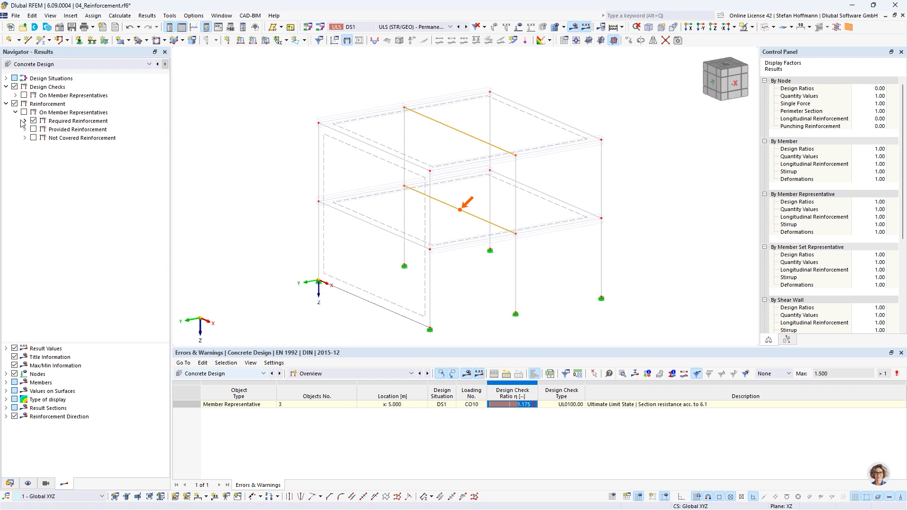
left_click(24, 121)
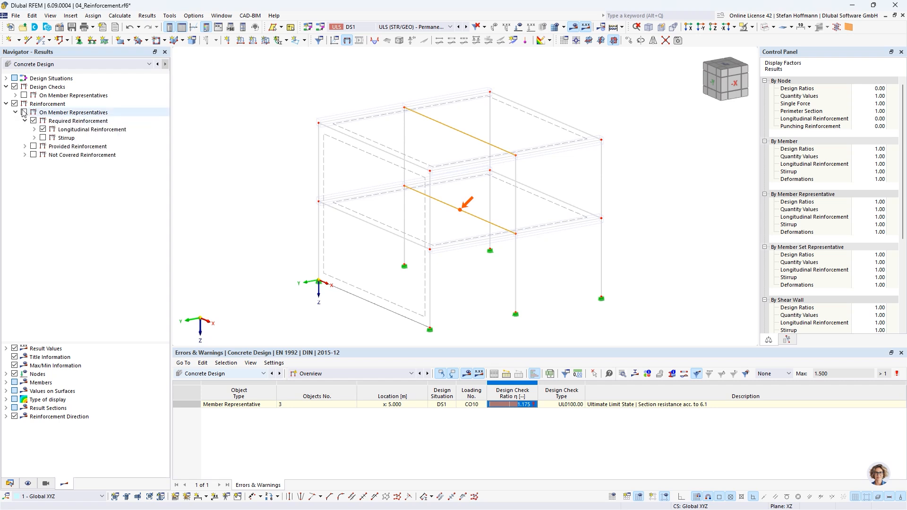
left_click(24, 113)
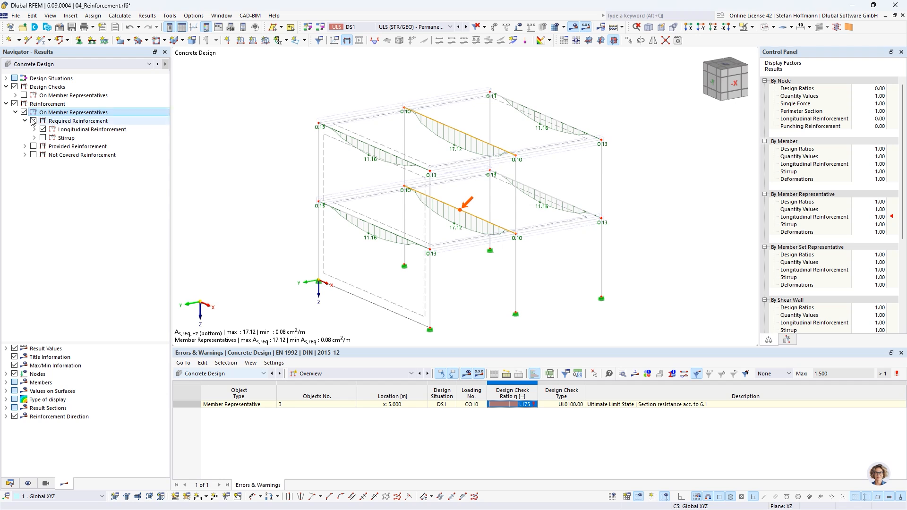
Step: Display the provided bottom longitudinal reinforcement alongside the required one on the member representatives, hiding the top one, and compare the curves
left_click(34, 129)
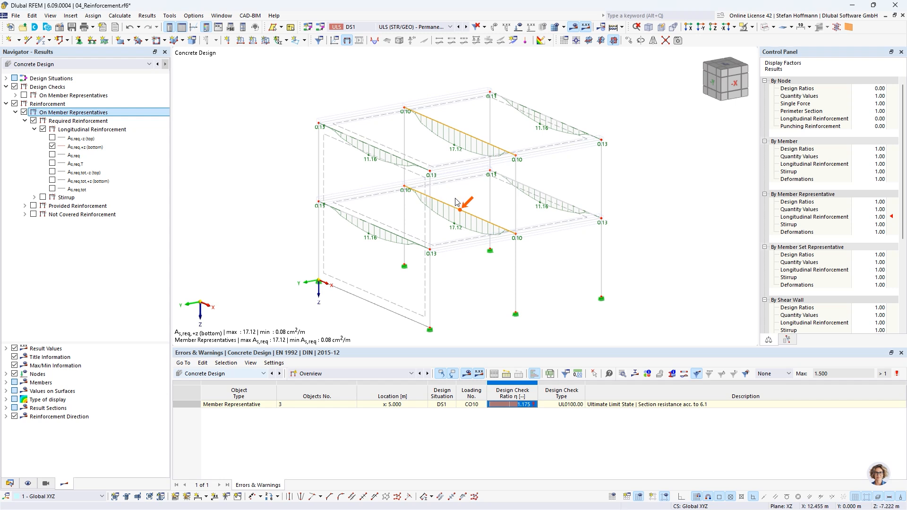
left_click(25, 206)
left_click(35, 214)
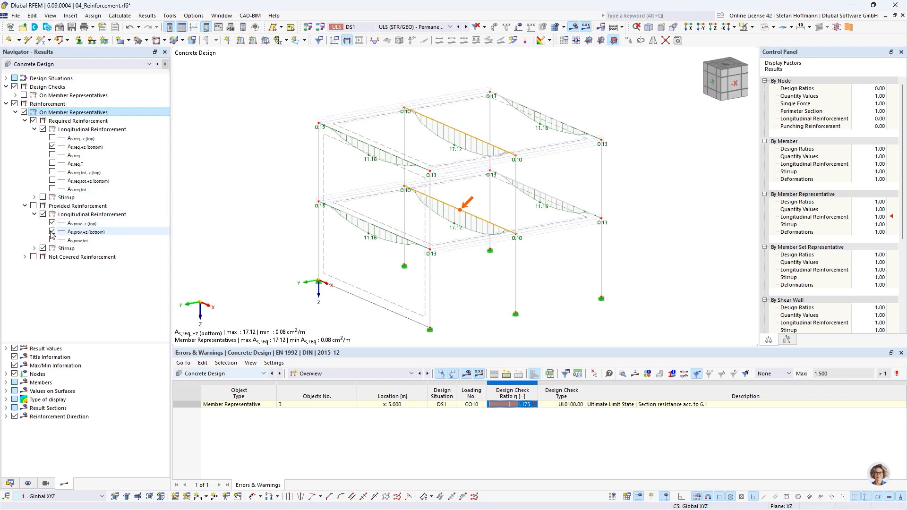
left_click(33, 206)
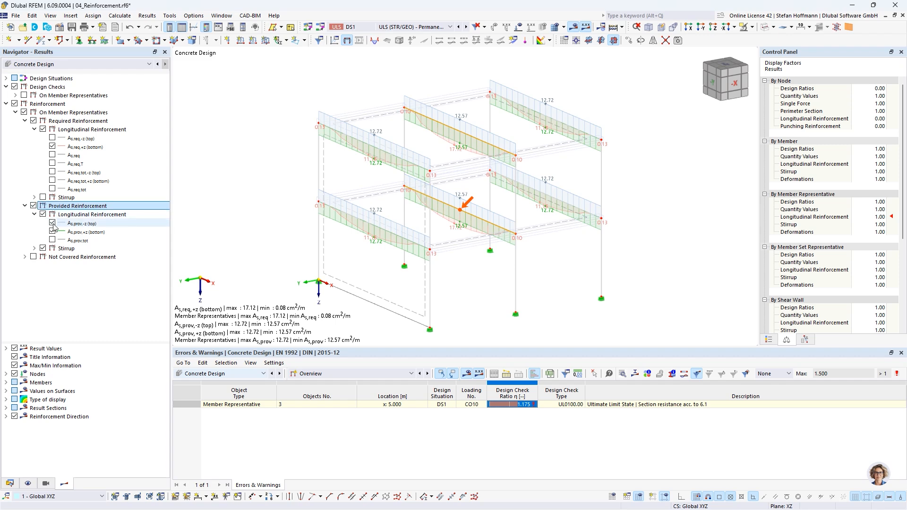
left_click(52, 223)
scroll(475, 150, "up", 5)
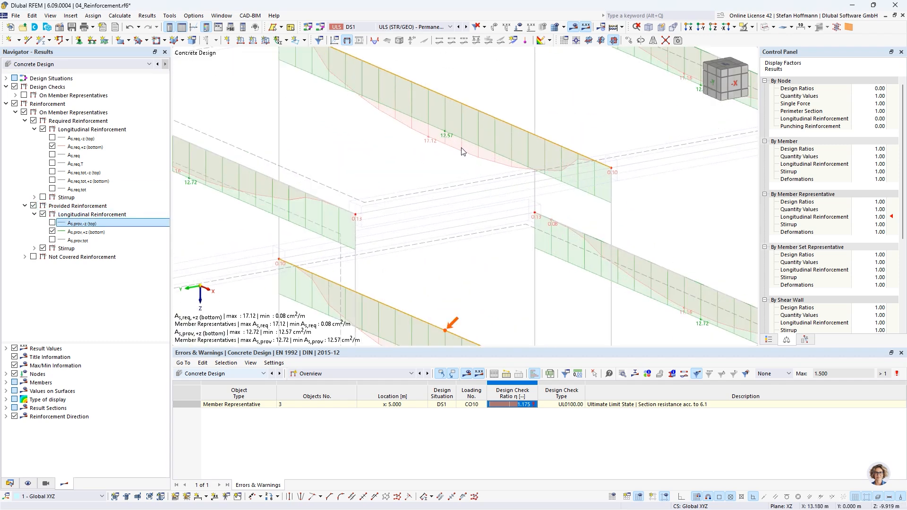
scroll(452, 140, "down", 5)
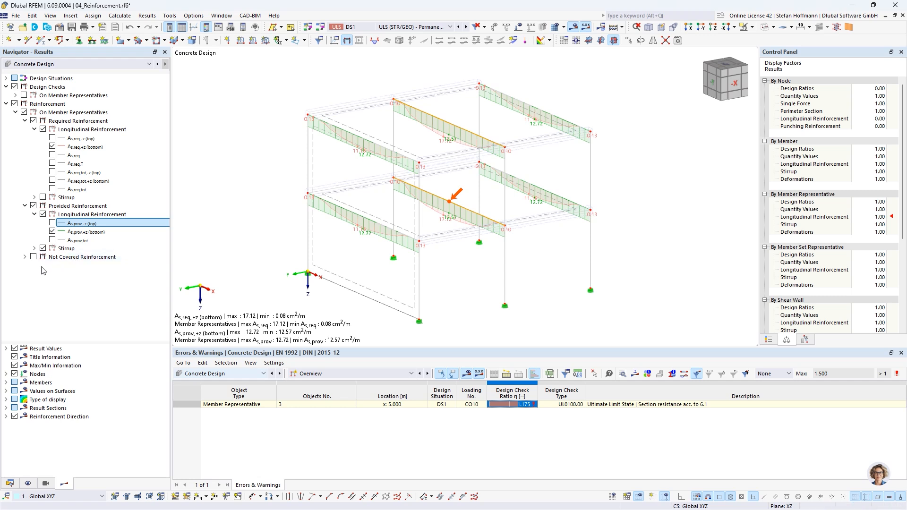
Step: Show only the not covered longitudinal reinforcement on the member representatives, hiding the provided and required reinforcement and the stirrups
left_click(24, 256)
left_click(34, 259)
left_click(33, 256)
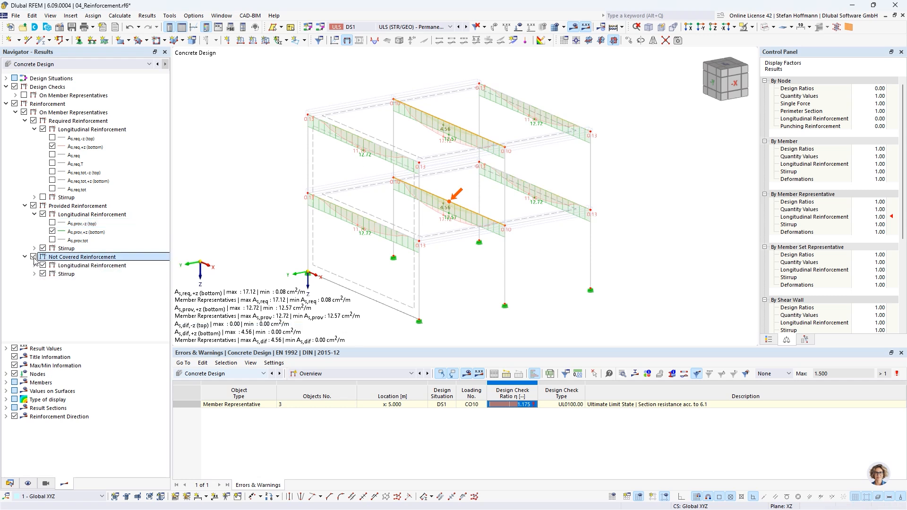
left_click(33, 206)
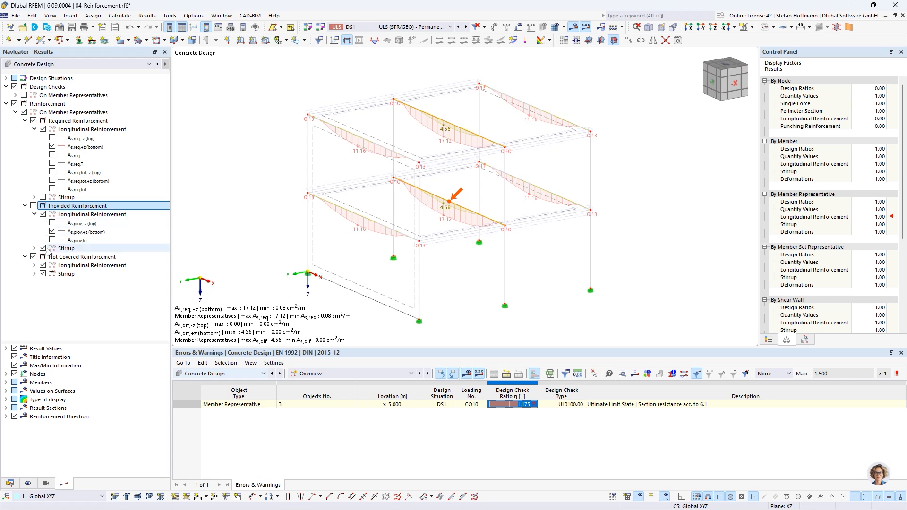
left_click(43, 273)
left_click(43, 248)
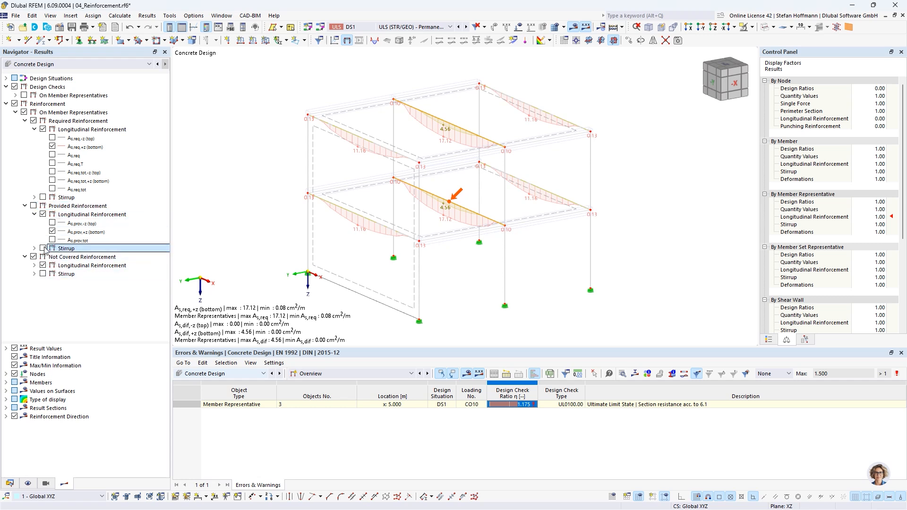
left_click(43, 129)
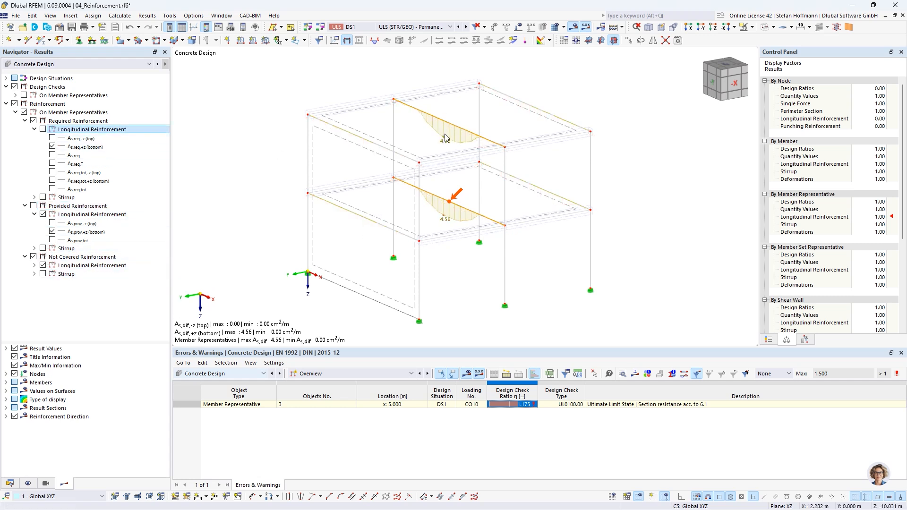
Step: Set the maximum number of bars of member representative 3 (R_M1 300/600) to 8 and rerun the concrete design
left_click(9, 483)
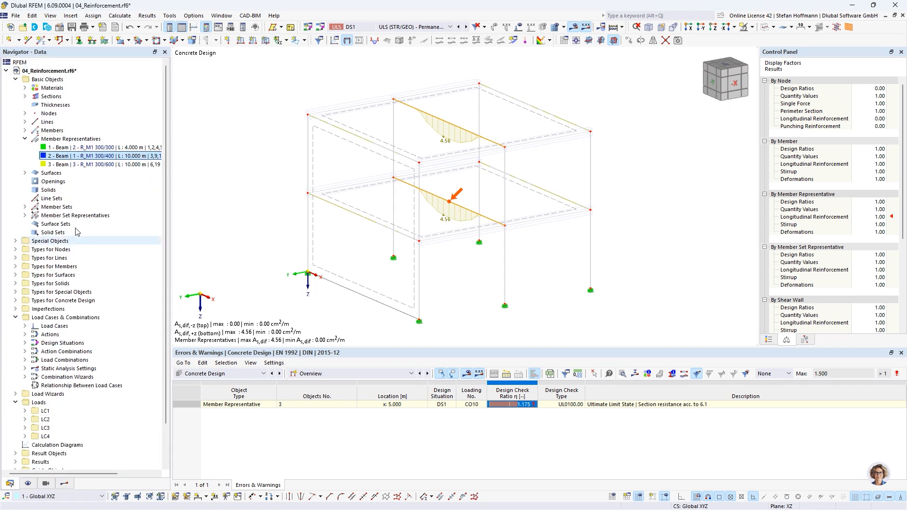
double_click(68, 165)
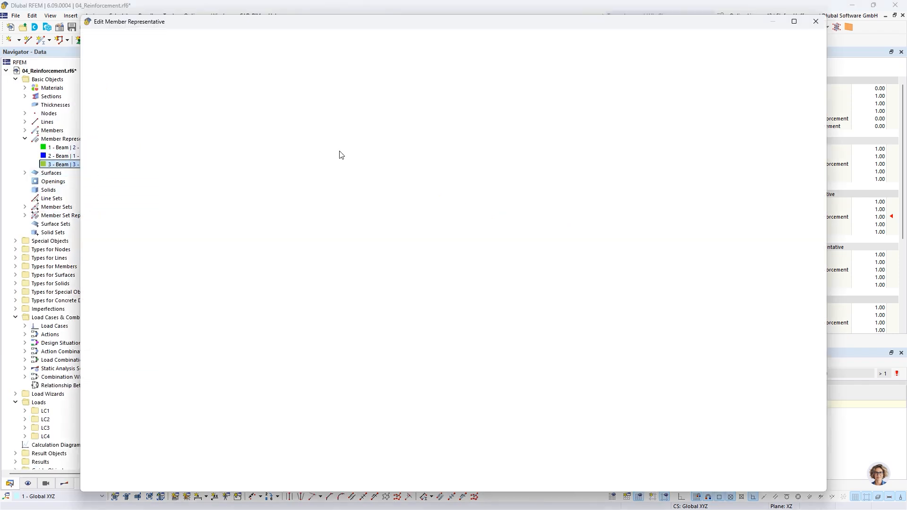
left_click(435, 67)
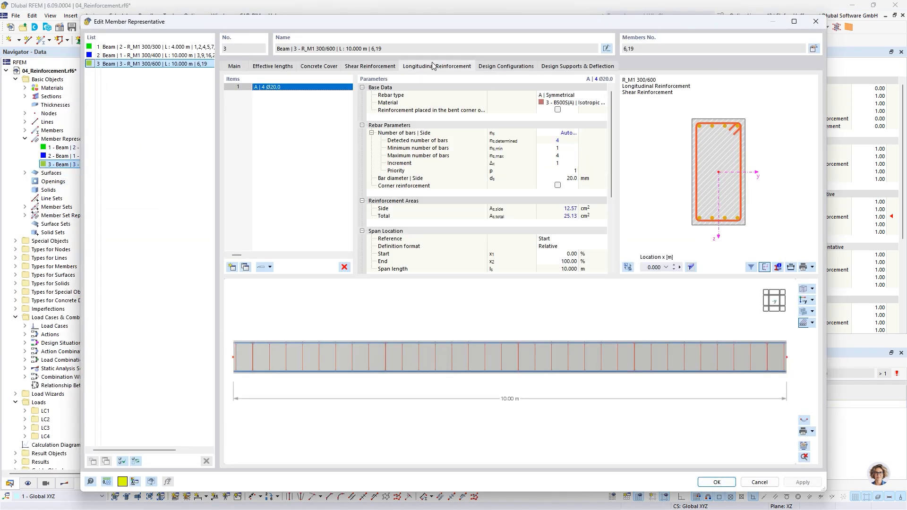
left_click(563, 156)
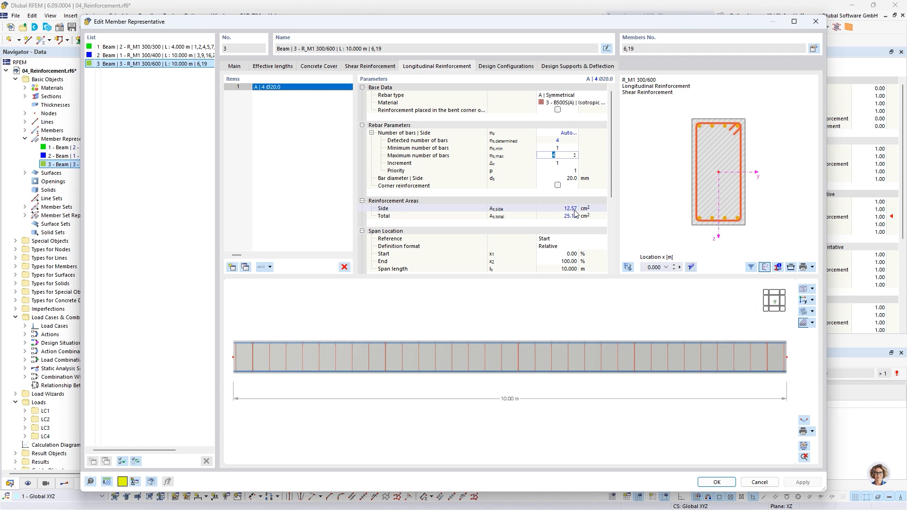
type("8")
left_click(567, 148)
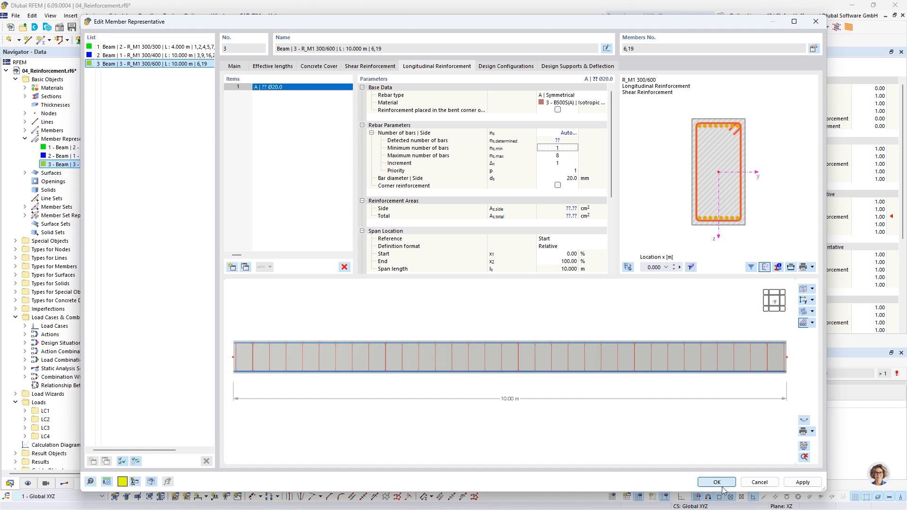
left_click(491, 307)
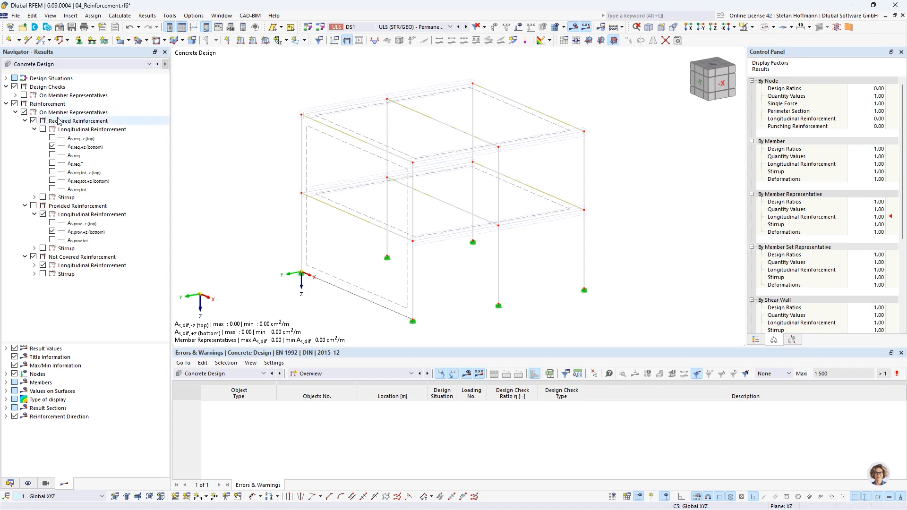
Step: Compare the required and provided longitudinal reinforcement after the recalculation, leaving only the not covered reinforcement displayed
left_click(43, 129)
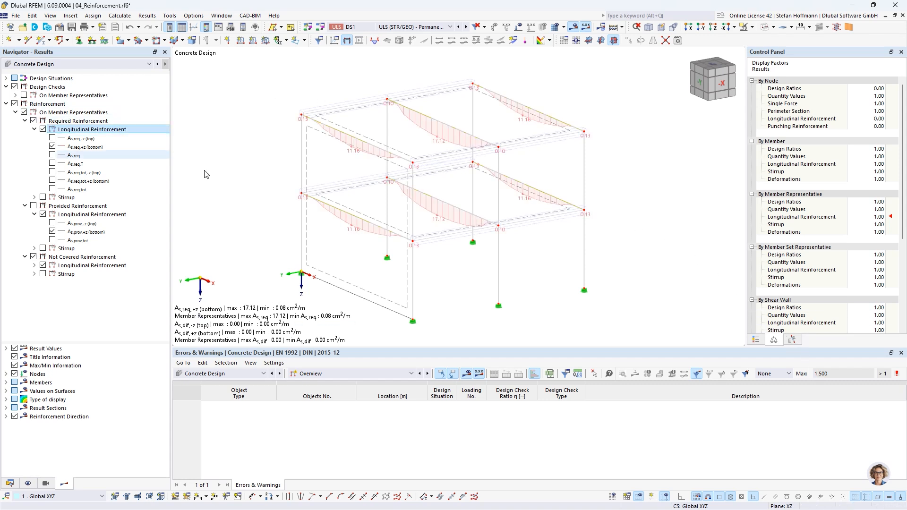
left_click(34, 206)
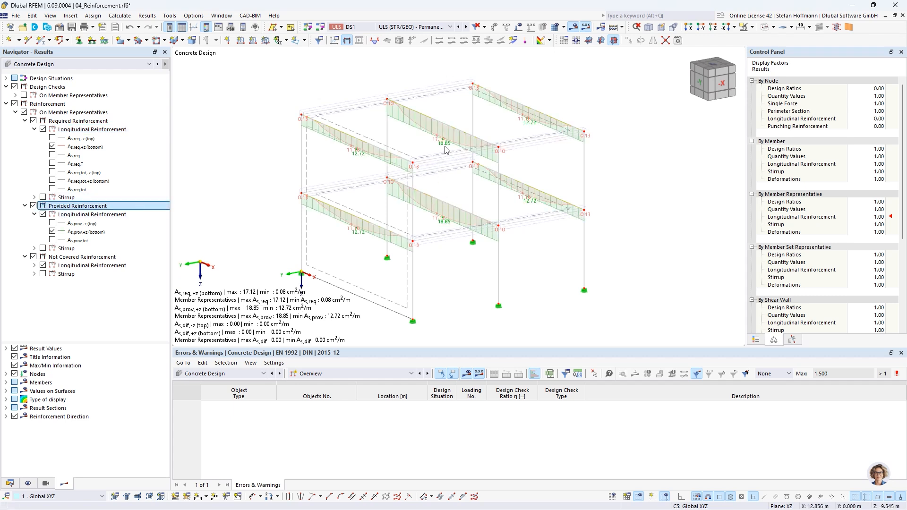
left_click(34, 206)
left_click(33, 120)
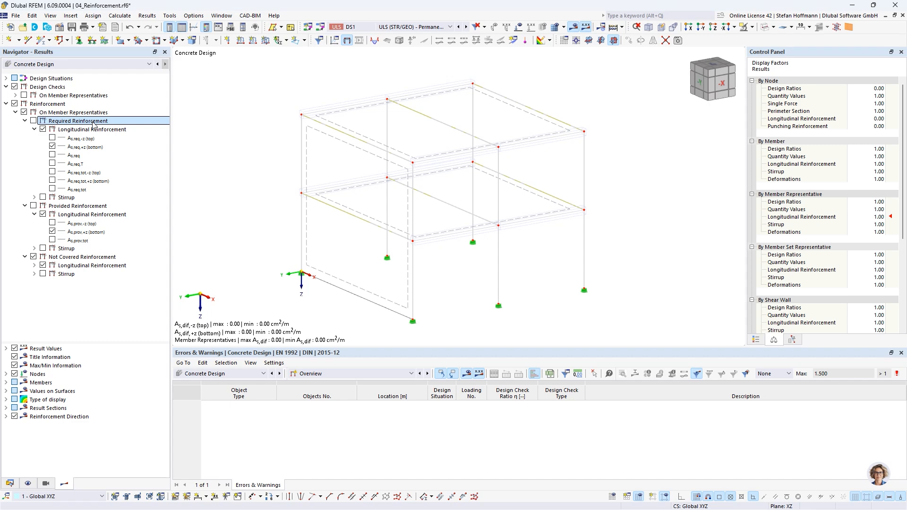
Step: Switch to the 05_Blockfoundation.rf6 model and collapse the 04_Reinforcement.rf6 model's data
left_click(16, 482)
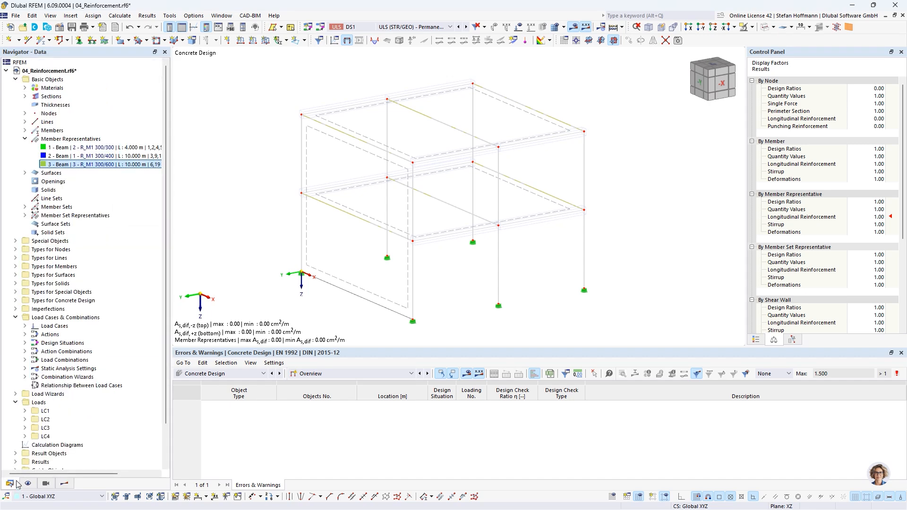
left_click(6, 71)
double_click(39, 80)
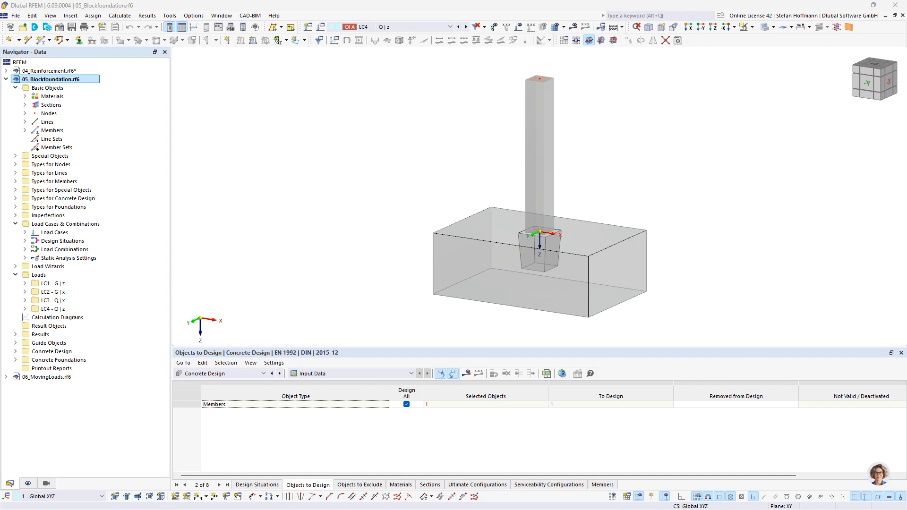
Step: Examine the column on the block foundation and its loads, going from load case LC4 back to LC1
middle_click_drag(677, 177, 637, 178)
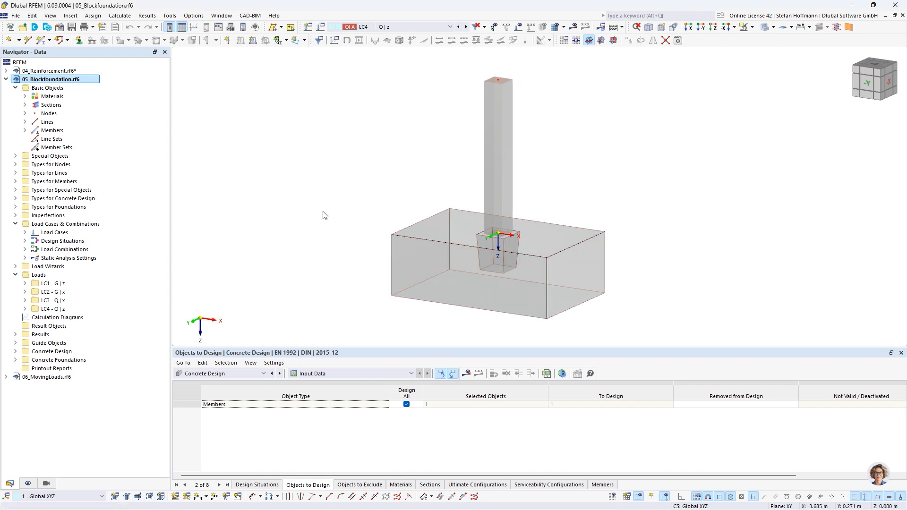
scroll(425, 219, "down", 1)
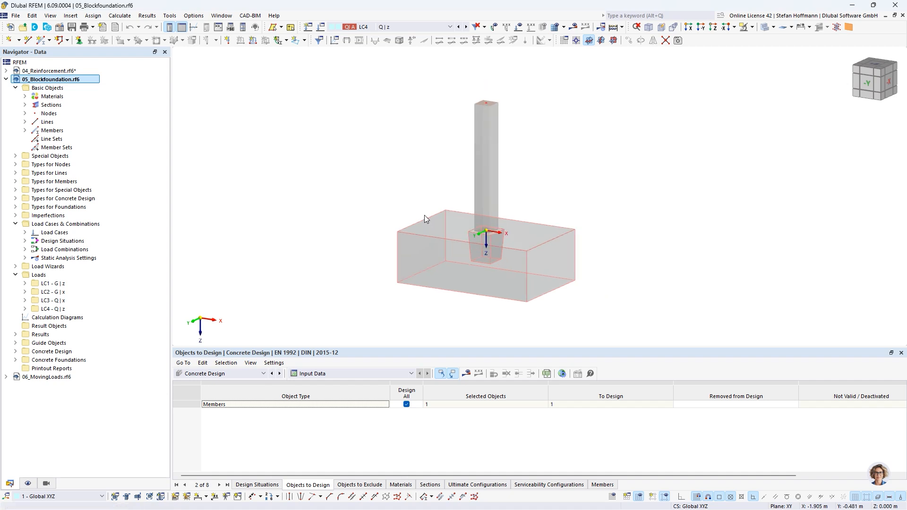
middle_click_drag(424, 214, 400, 228)
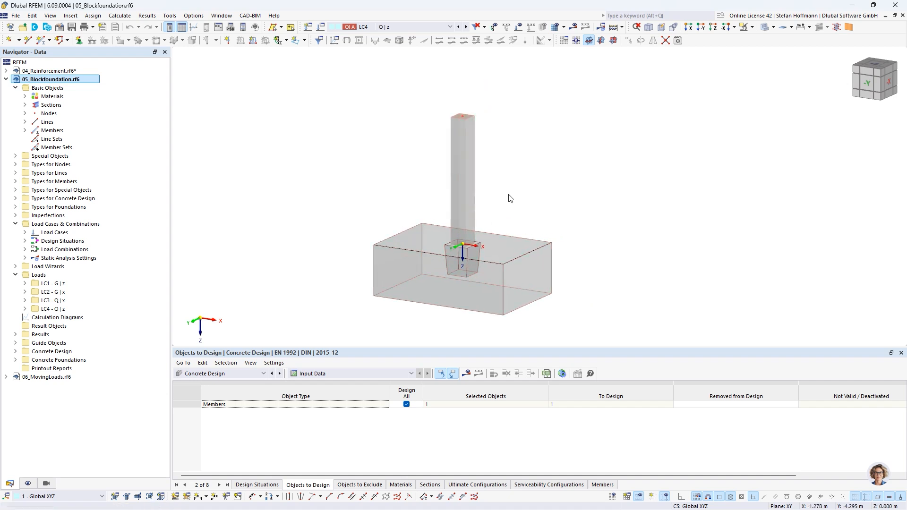
left_click(459, 27)
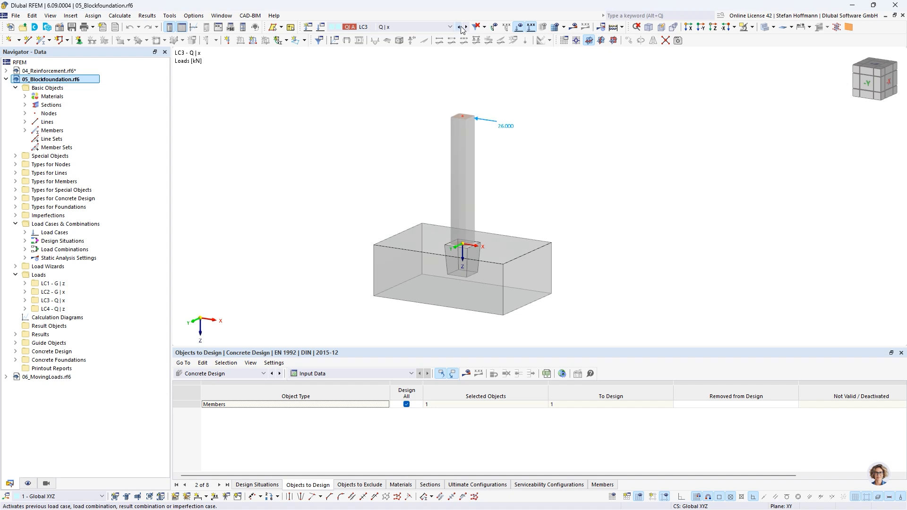
left_click(460, 27)
left_click(460, 27)
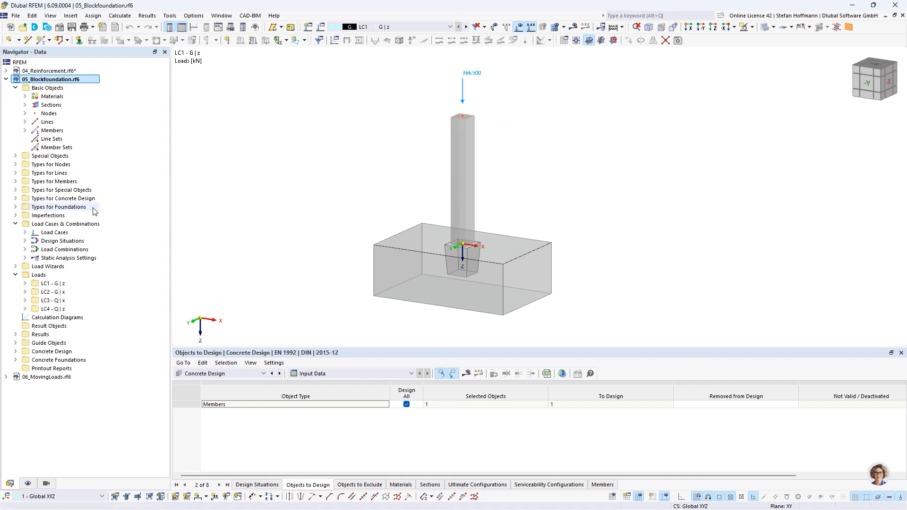
Step: Open nodal support 2 (Fest) and review its support conditions and assigned single foundation
left_click(15, 165)
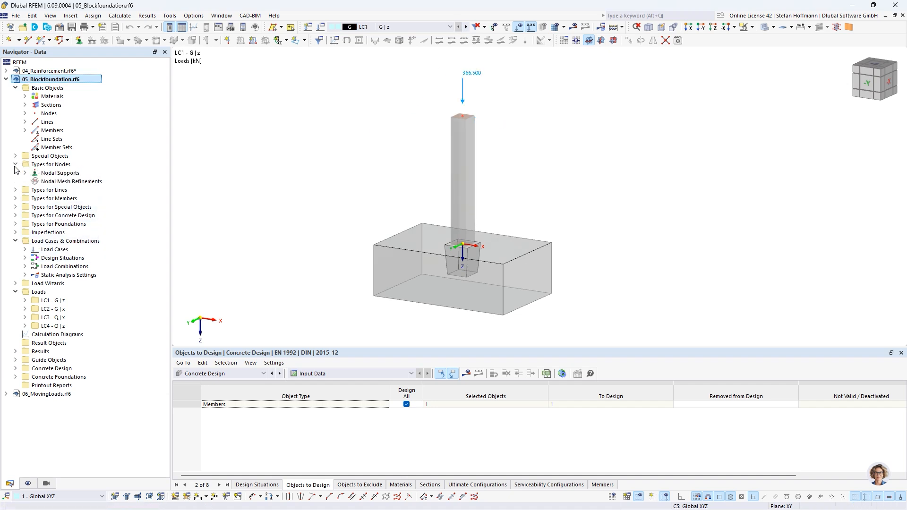
left_click(25, 173)
left_click(81, 190)
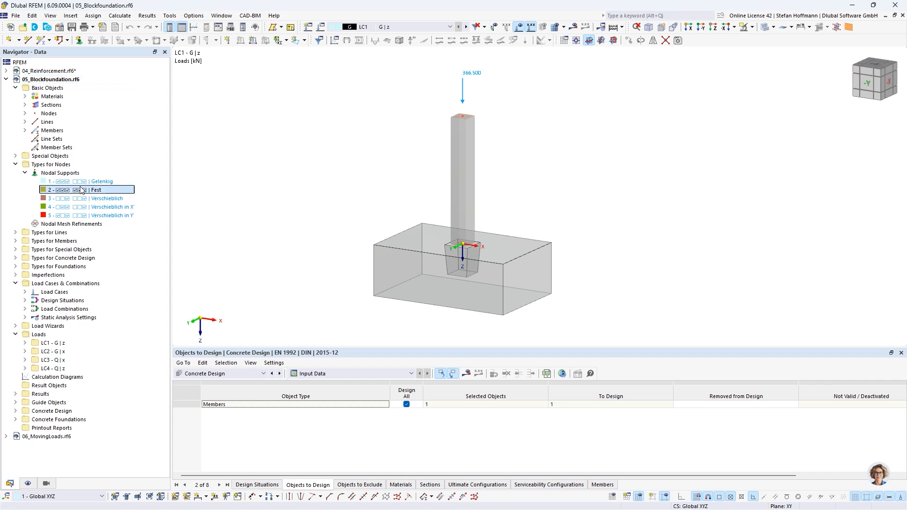
double_click(81, 190)
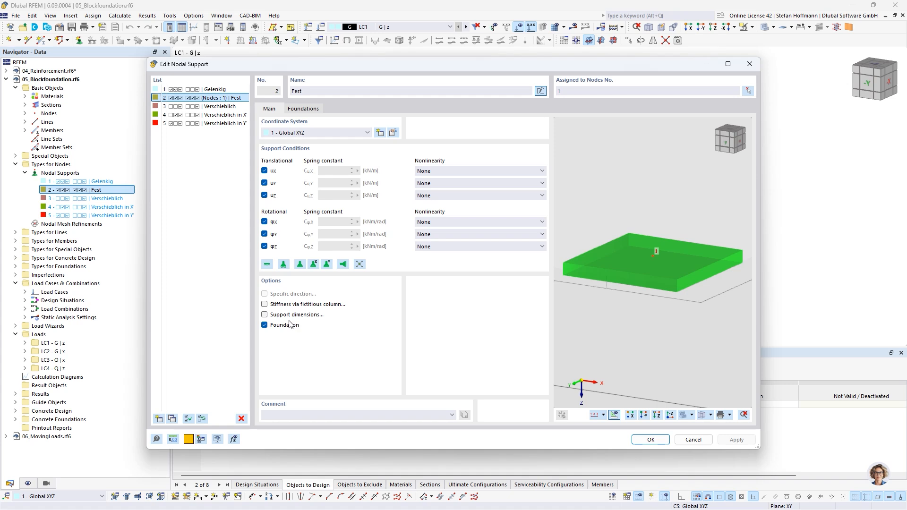
left_click(306, 111)
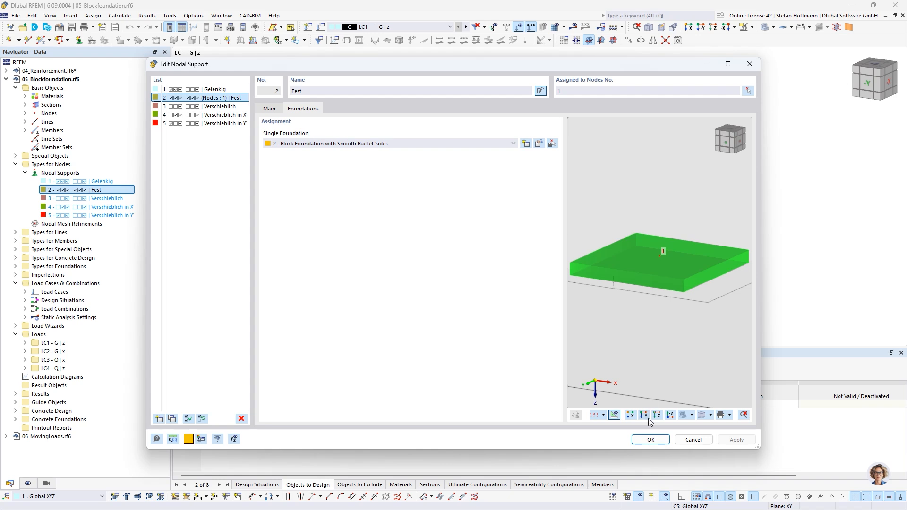
left_click(649, 440)
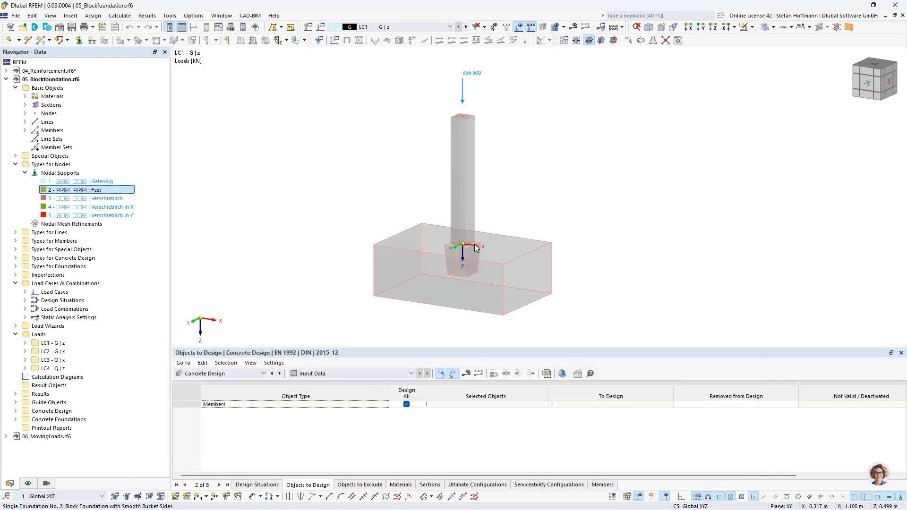
Step: Open the block foundation for editing and review the available foundation types, keeping Block Foundation with Smooth Bucket Sides
left_click(409, 228)
double_click(408, 229)
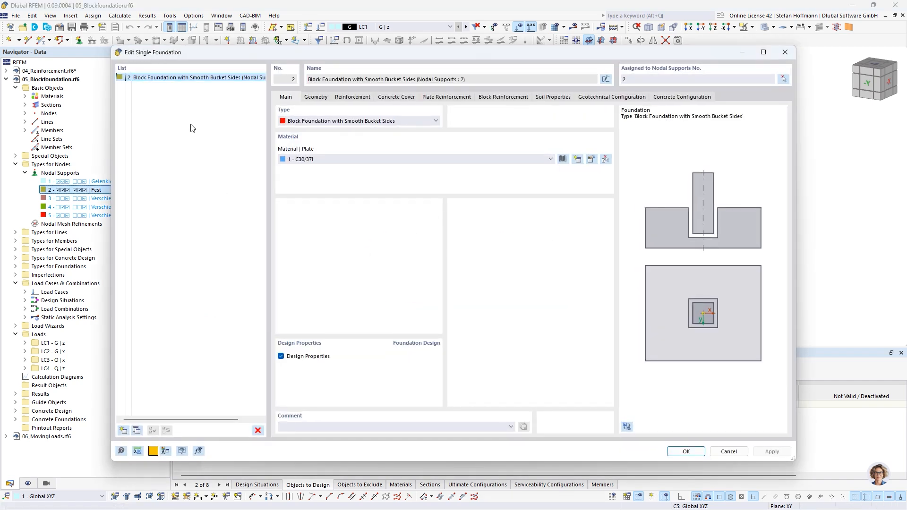
left_click(384, 122)
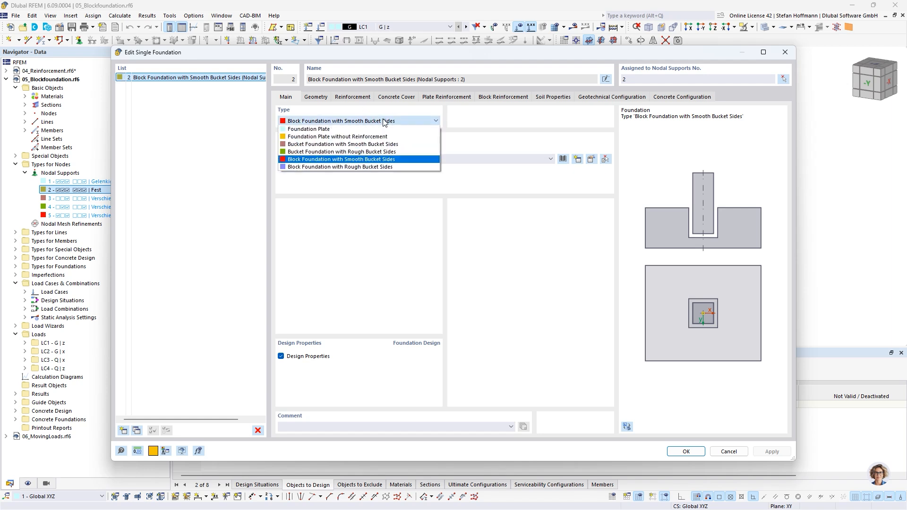
left_click(385, 122)
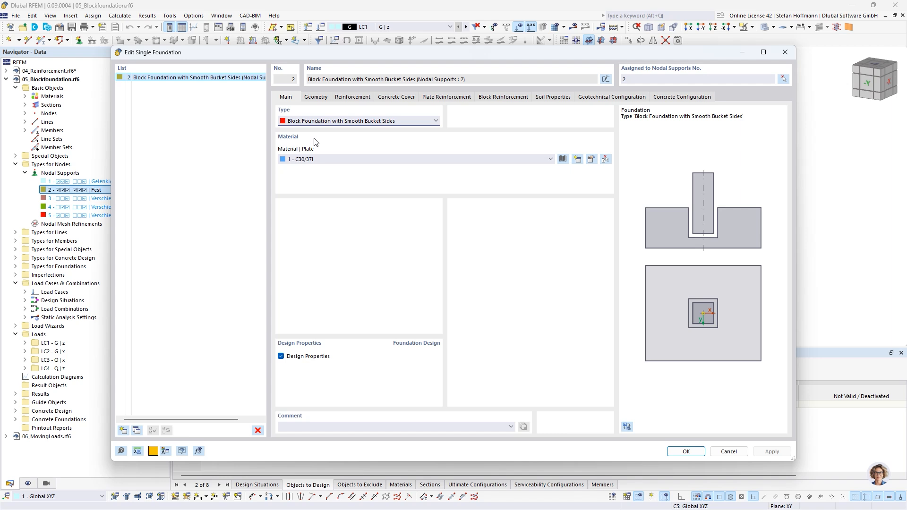
Step: Review the block foundation's plate, bucket and column geometry and examine its dimensions and reinforcement in a rotated 3D preview
left_click(316, 97)
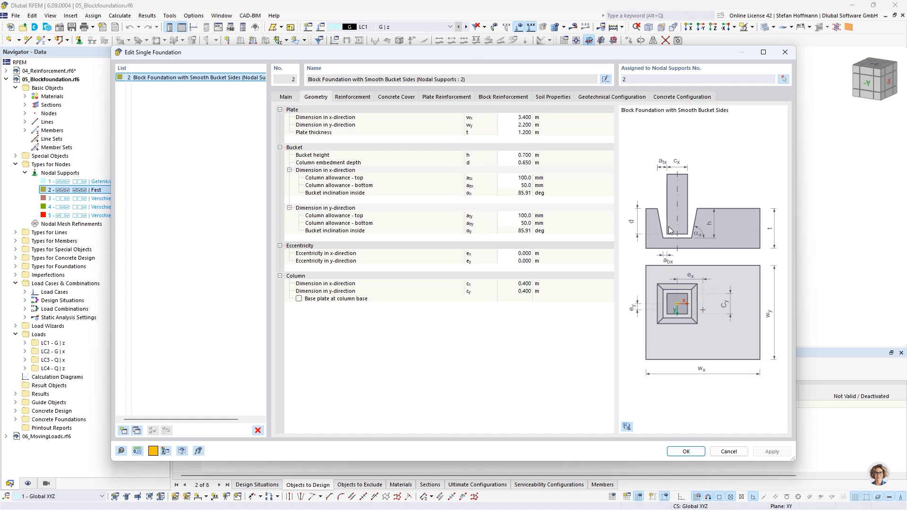
left_click(627, 426)
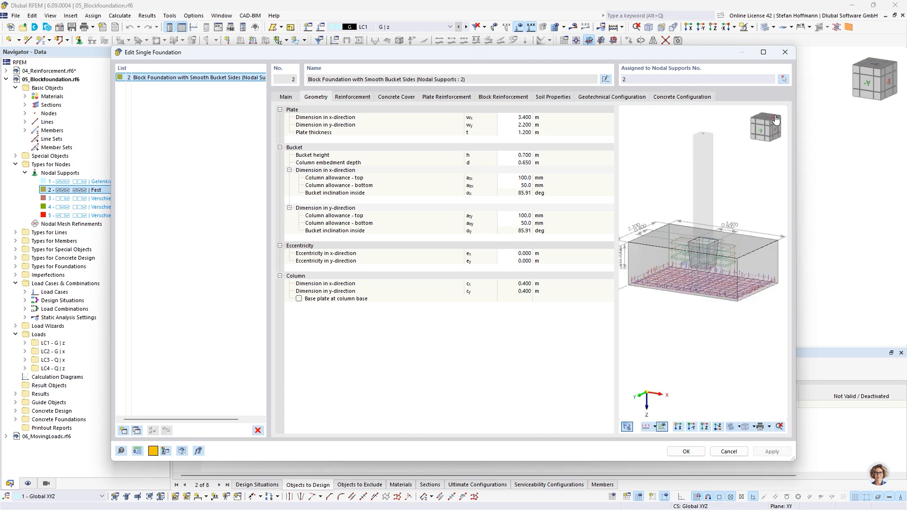
left_click_drag(767, 125, 738, 130)
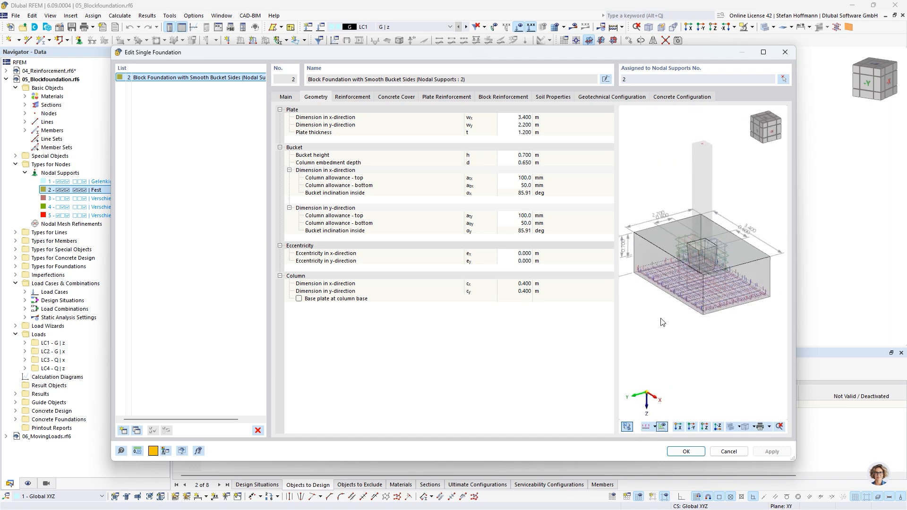
Step: Examine the block foundation's geometry preview, and review its reinforcement material and concrete cover settings
scroll(661, 319, "down", 2)
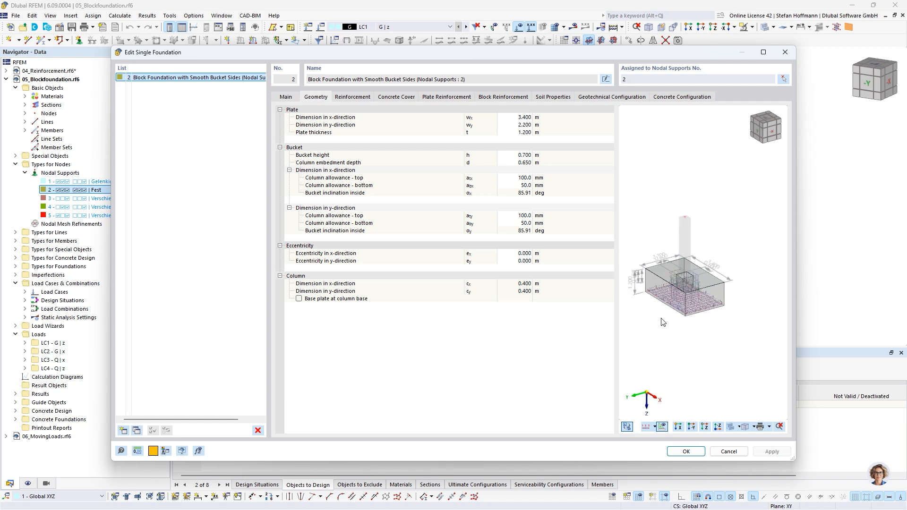
middle_click_drag(661, 318, 676, 317)
scroll(691, 310, "up", 2)
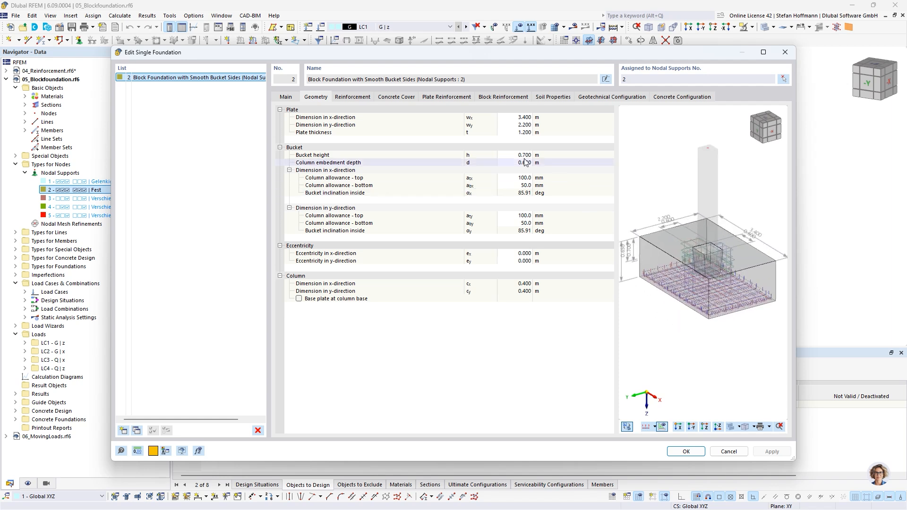
left_click(348, 97)
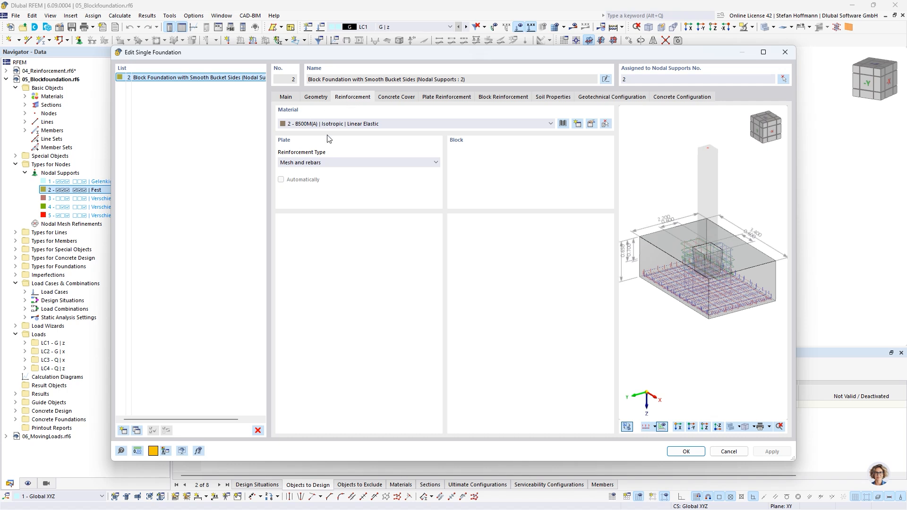
left_click(397, 97)
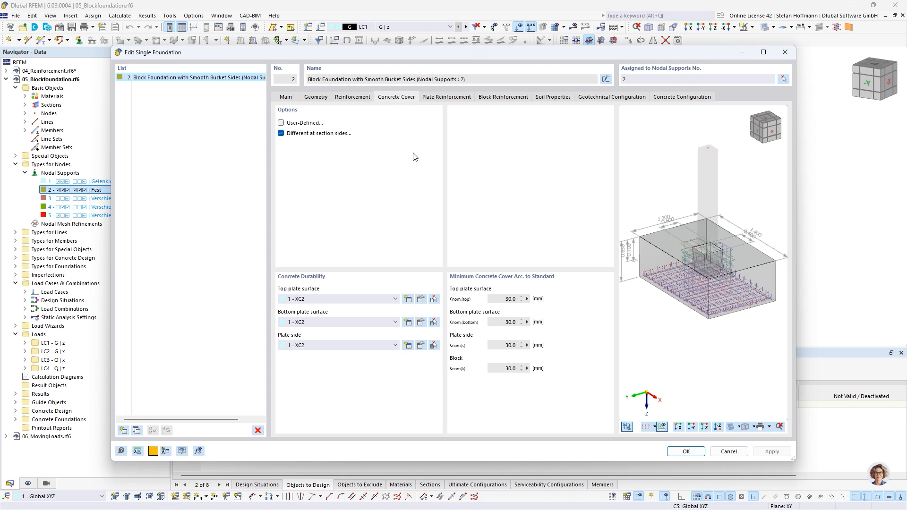
Step: Review the plate reinforcement definition and examine its detailed reinforcement layout in plan and 3D
left_click(457, 99)
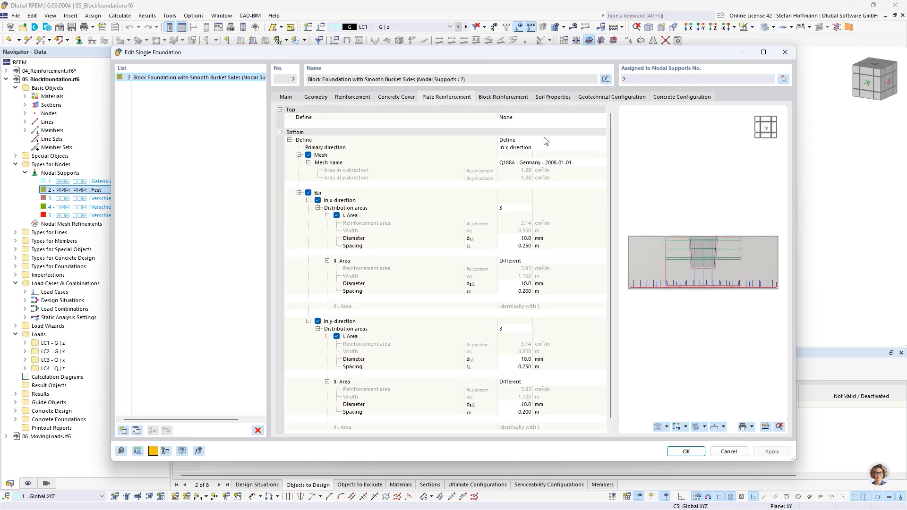
left_click(777, 121)
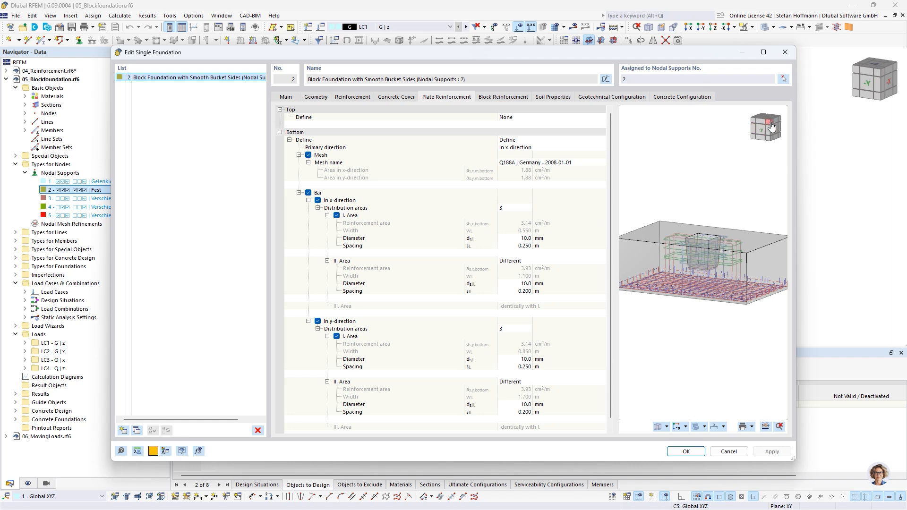
left_click_drag(772, 127, 751, 130)
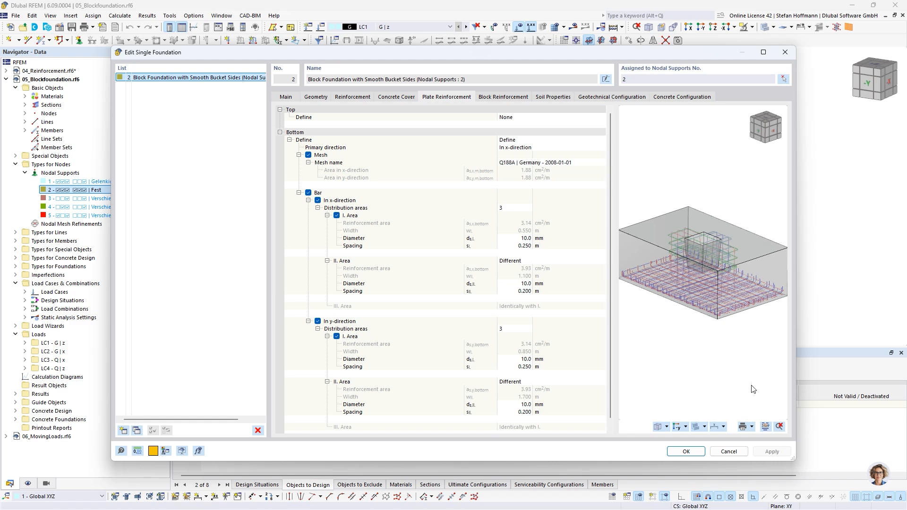
left_click(765, 427)
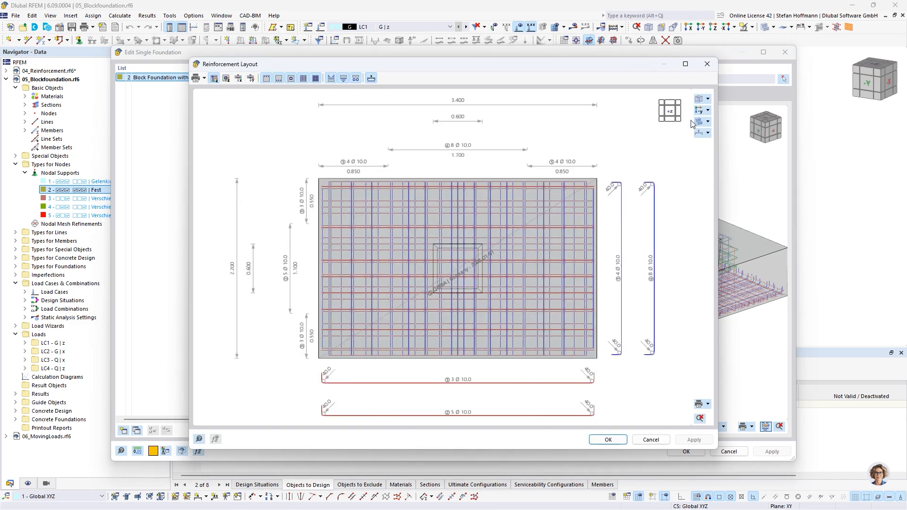
left_click(661, 121)
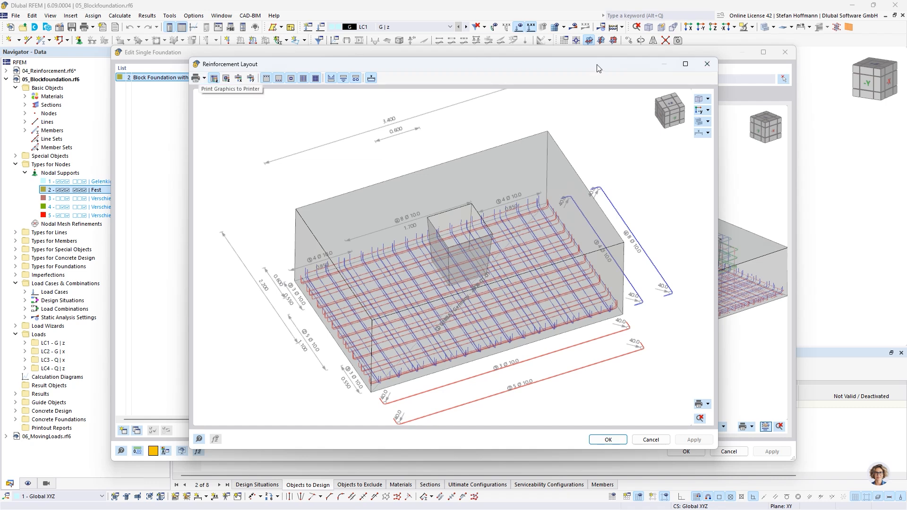
left_click(706, 65)
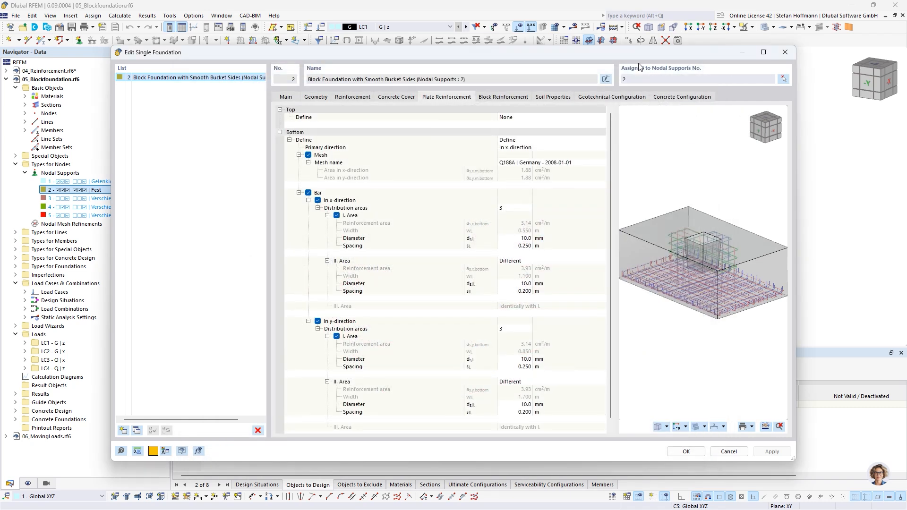
Step: Review the block reinforcement's horizontal and vertical stirrups and examine the cages around the bucket in the 3D preview
left_click(519, 98)
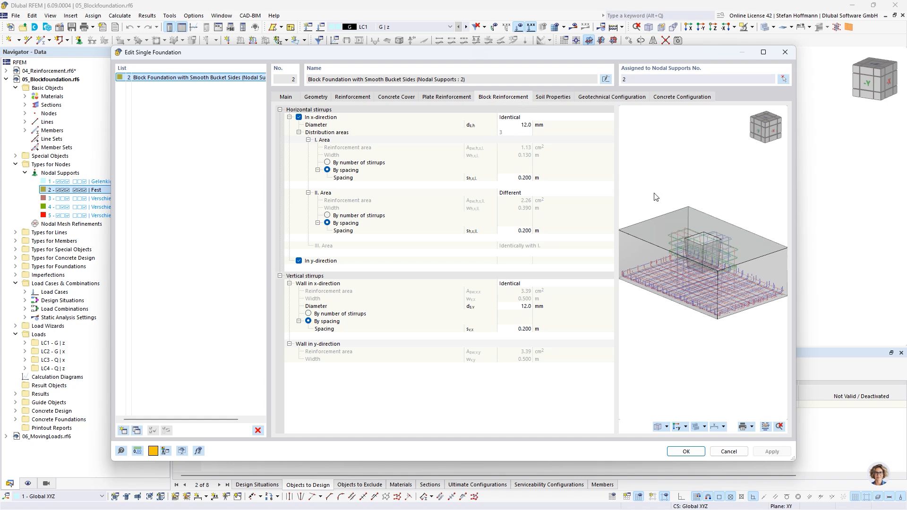
scroll(709, 257, "up", 4)
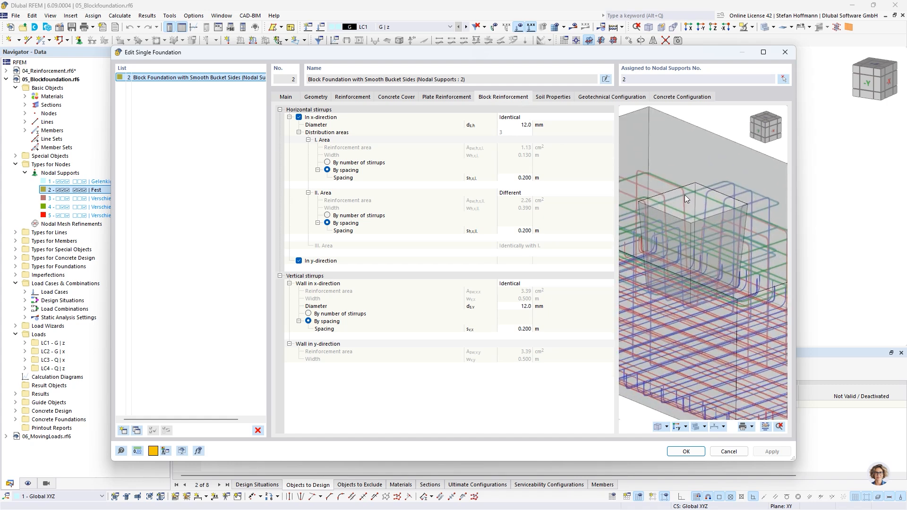
scroll(686, 198, "down", 3)
left_click_drag(757, 128, 767, 122)
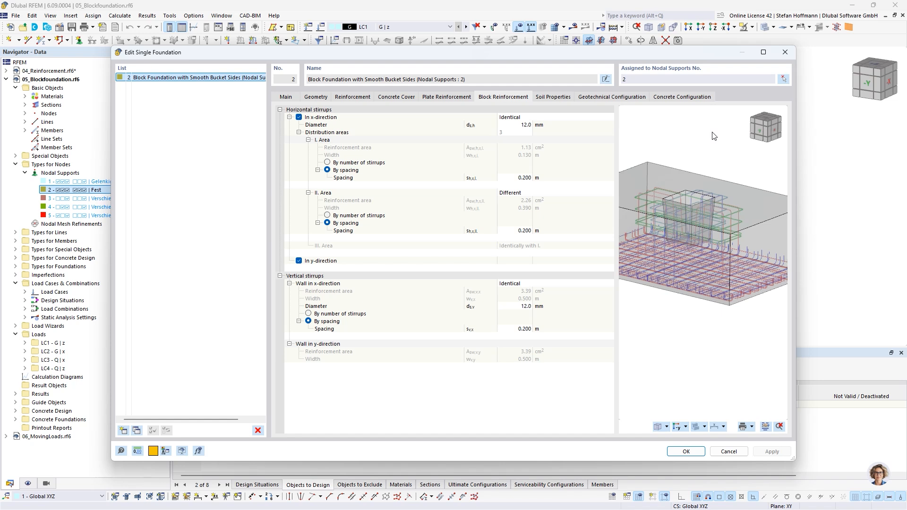
Step: Review the foundation's soil properties and the design checks set in the Standard geotechnical design configuration
left_click(557, 98)
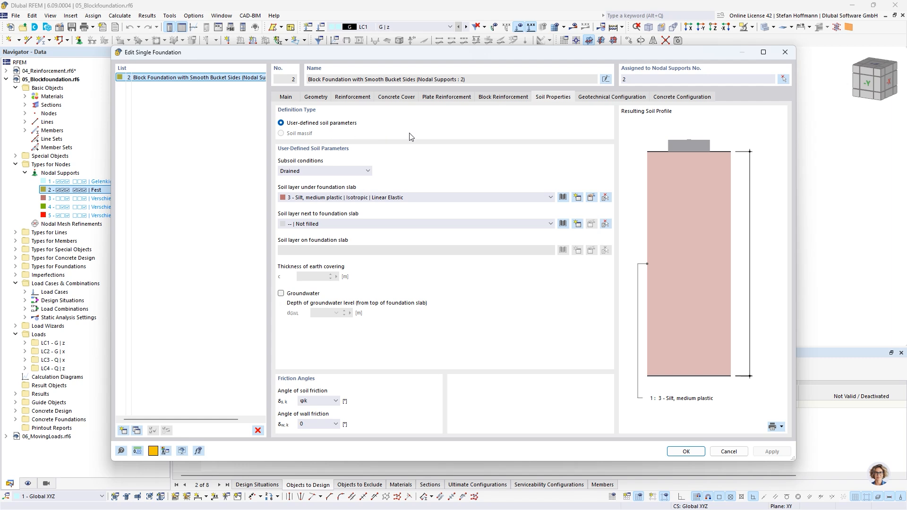
left_click(585, 101)
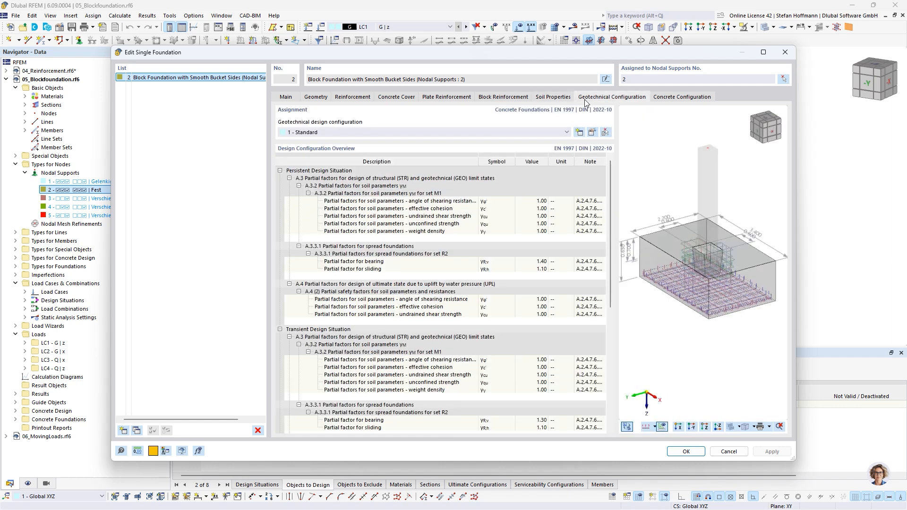
left_click(592, 133)
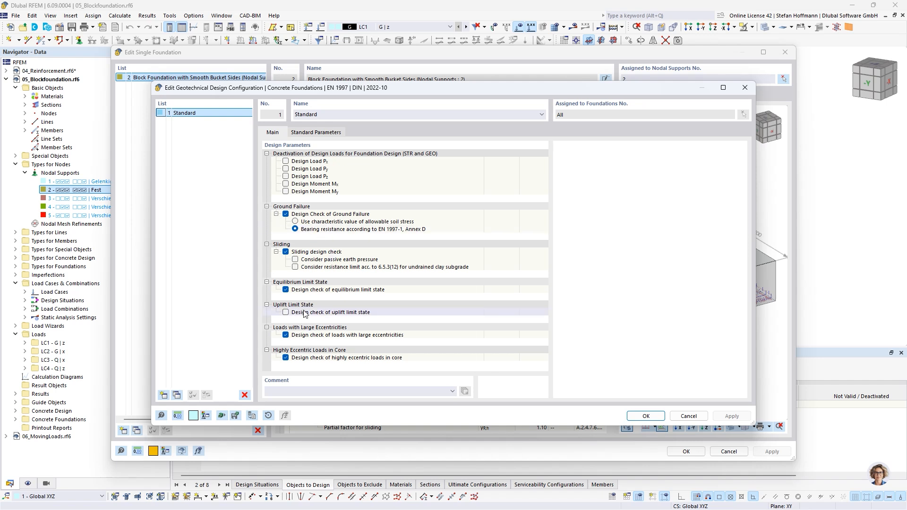
left_click(652, 416)
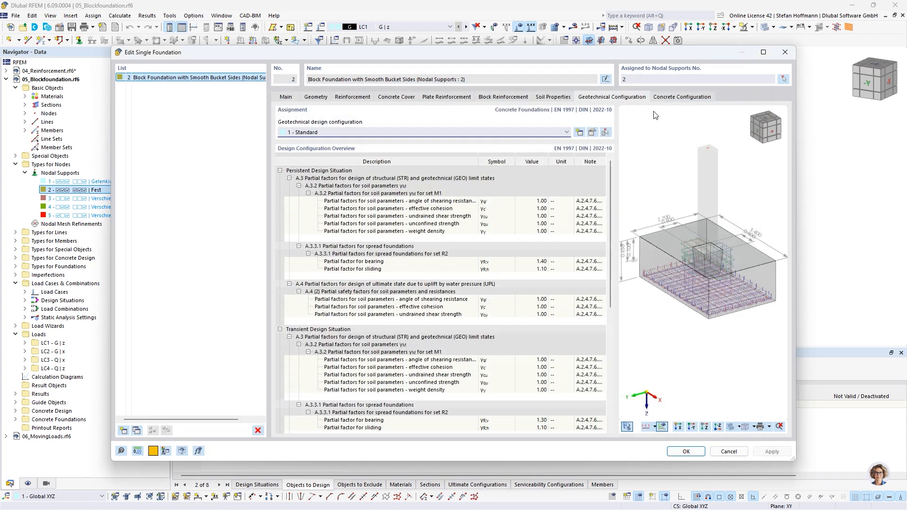
Step: Review the Standard concrete design configuration's plate and punching parameters, and leave the foundation settings without changes
left_click(660, 99)
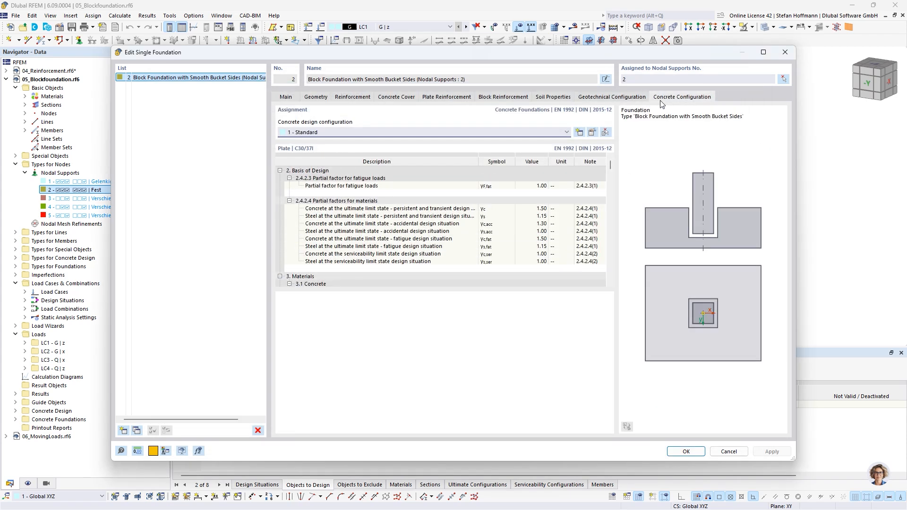
left_click(592, 133)
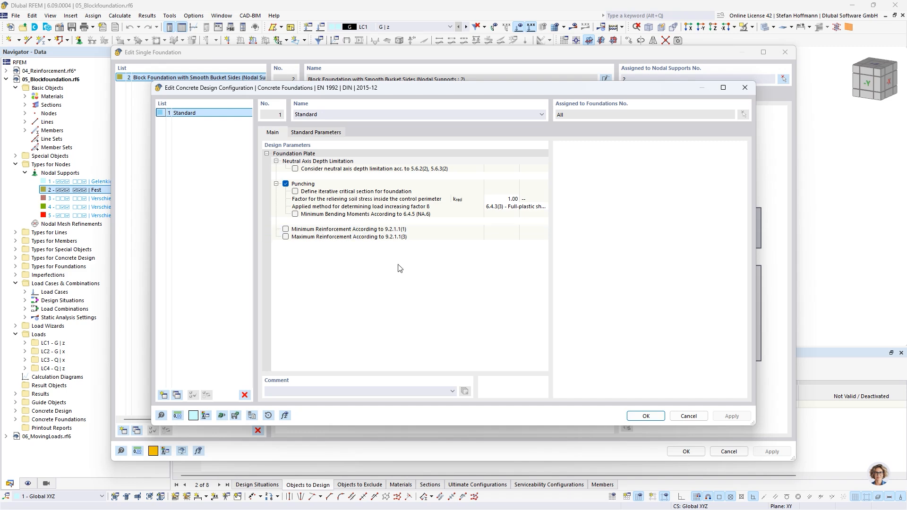
left_click(688, 416)
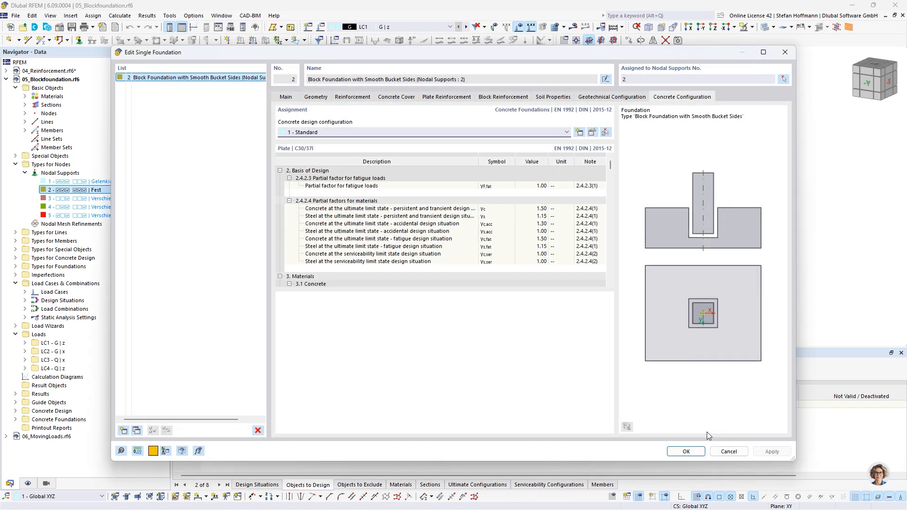
left_click(728, 451)
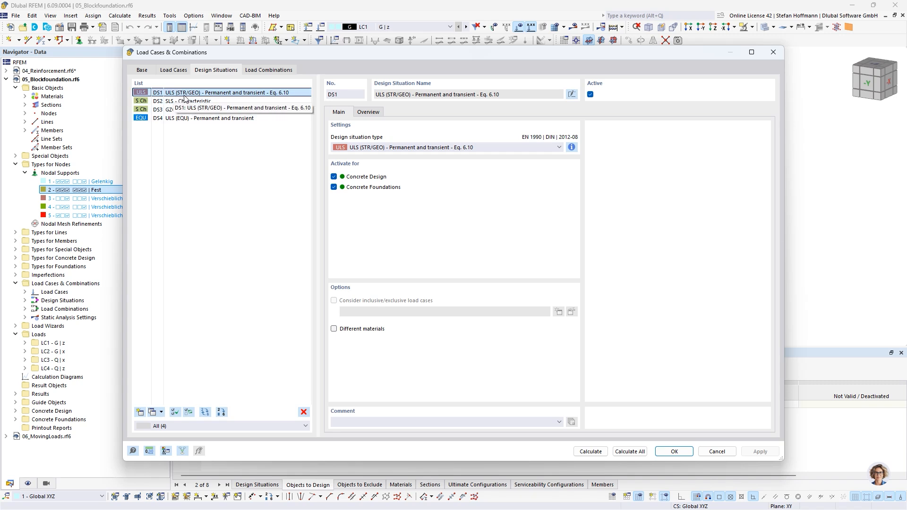
Step: Check the settings of design situation DS4 ULS (EQU) and list the design situations used for Concrete Foundations
left_click(198, 118)
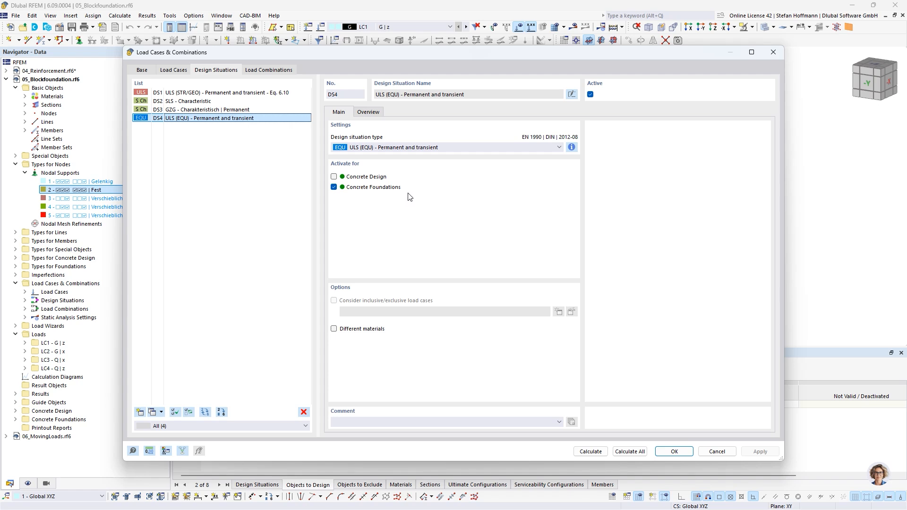
left_click(718, 451)
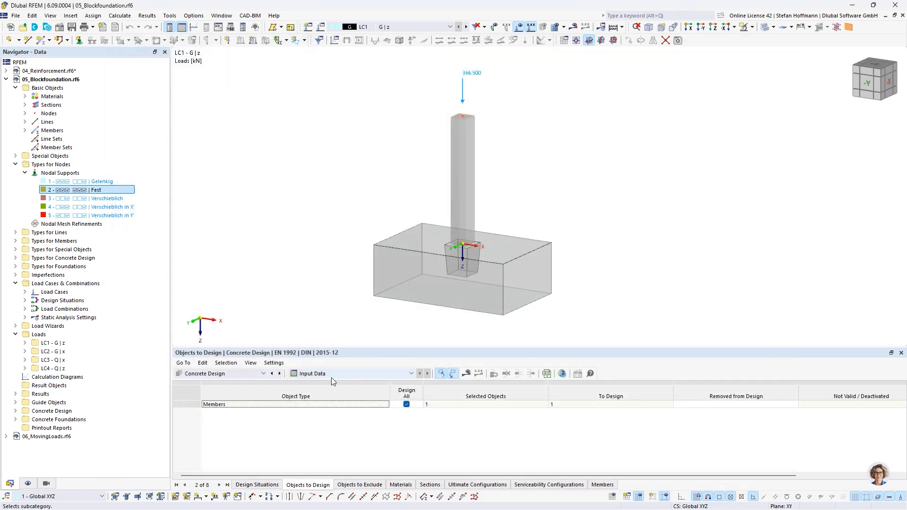
left_click(239, 372)
left_click(220, 428)
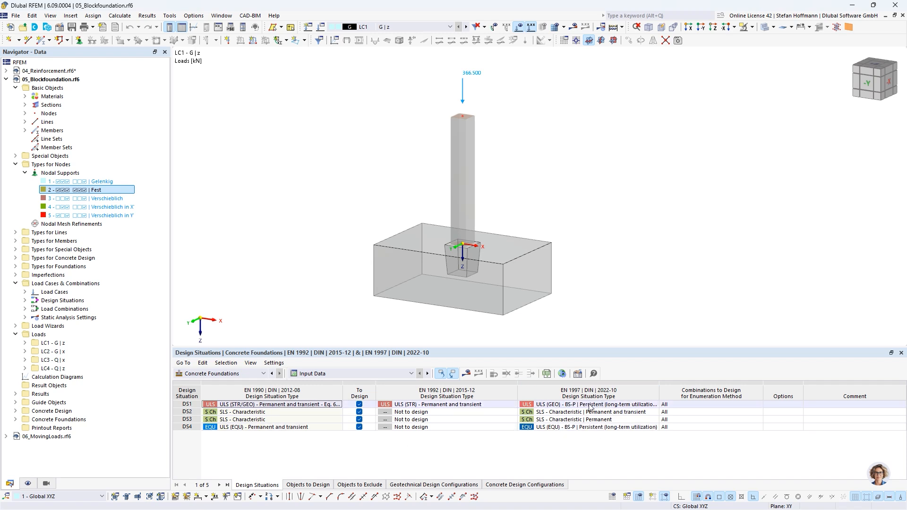
Step: Display the Concrete Foundations design results and list the required reinforcement on the foundation
left_click(468, 374)
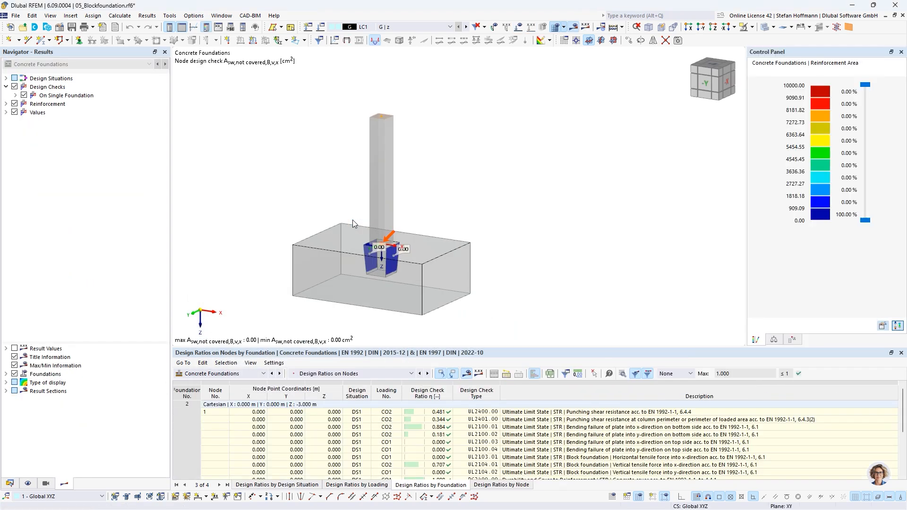
middle_click_drag(333, 233, 384, 228)
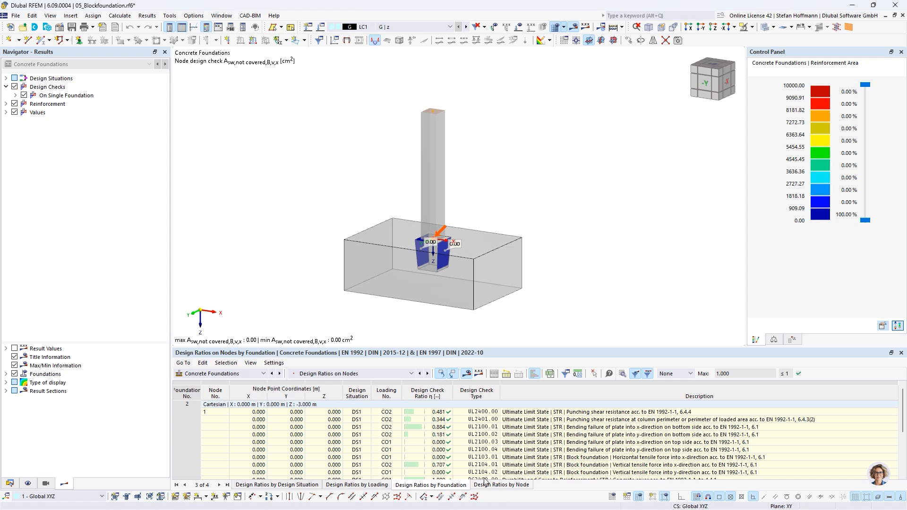
left_click(358, 373)
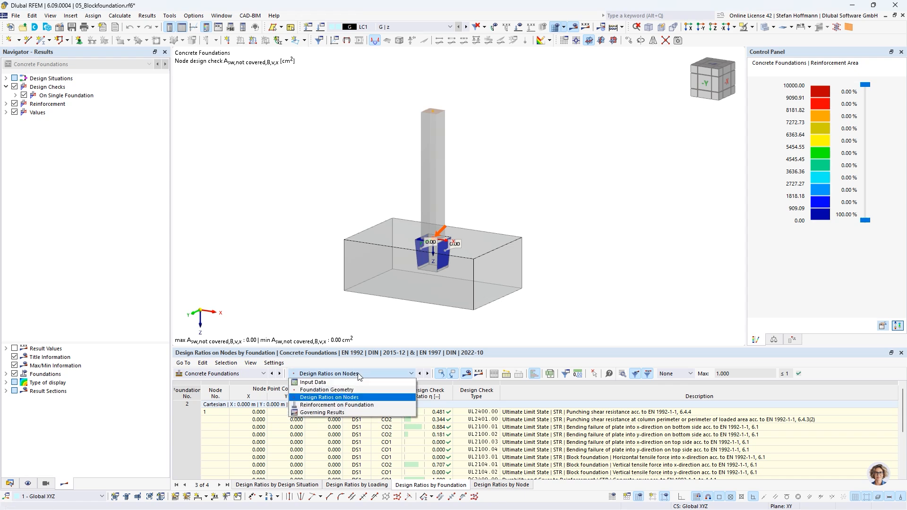
left_click(367, 405)
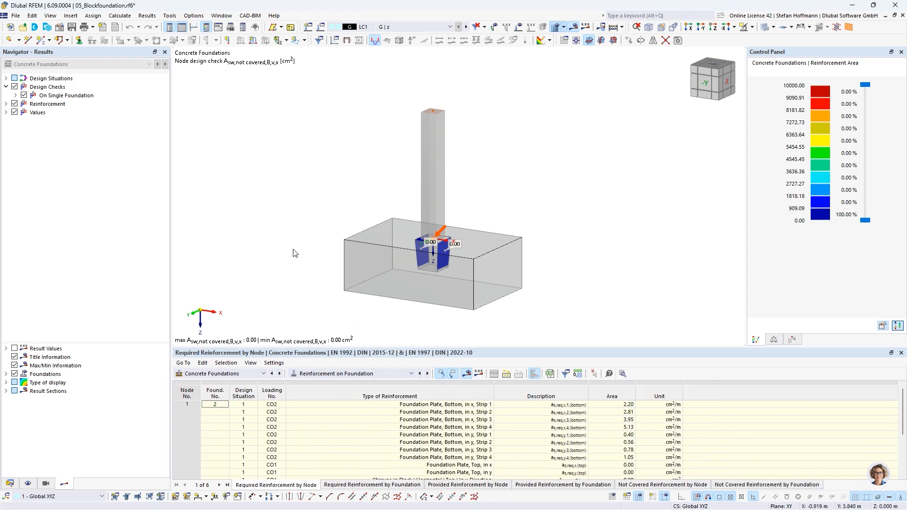
Step: Display the required plate reinforcement in the x-direction at the bottom of the single foundation
left_click(6, 104)
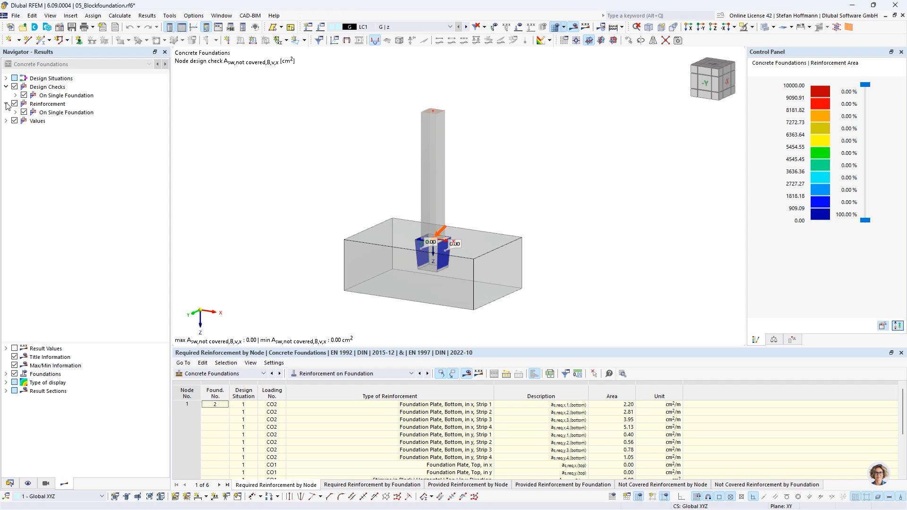
left_click(15, 113)
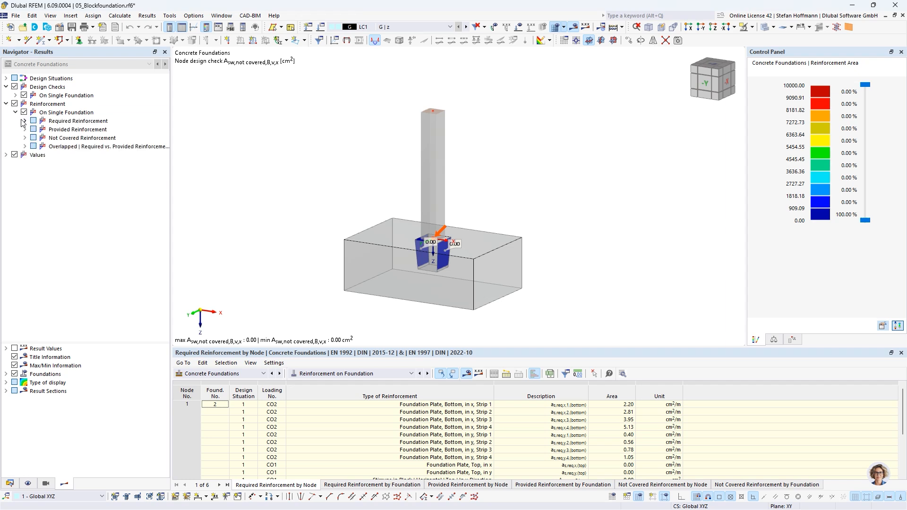
left_click(24, 121)
left_click(25, 146)
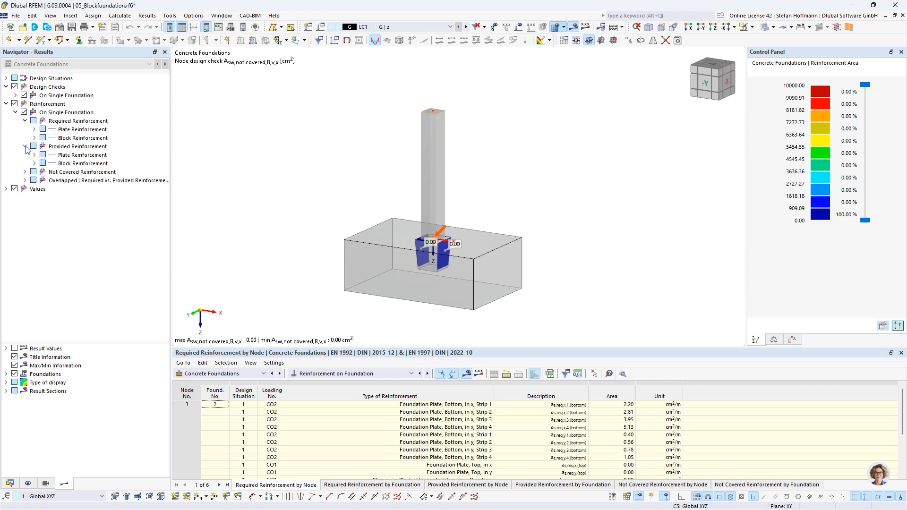
left_click(34, 130)
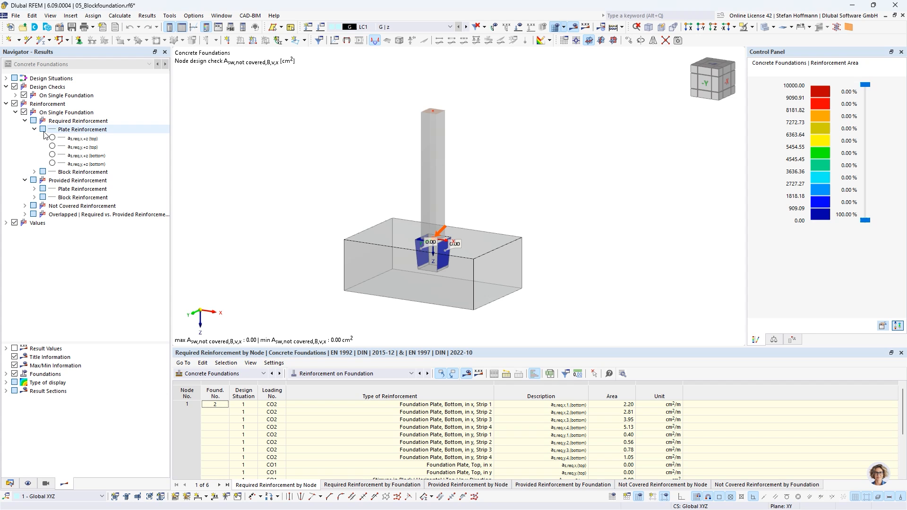
left_click(52, 155)
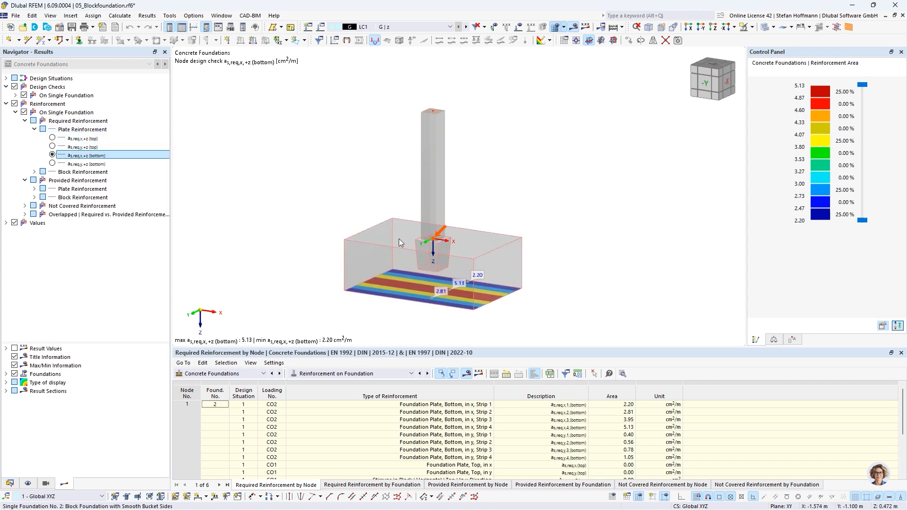
Step: Display the required horizontal block reinforcement in the y-direction on the single foundation
left_click(34, 171)
left_click(52, 180)
left_click(53, 189)
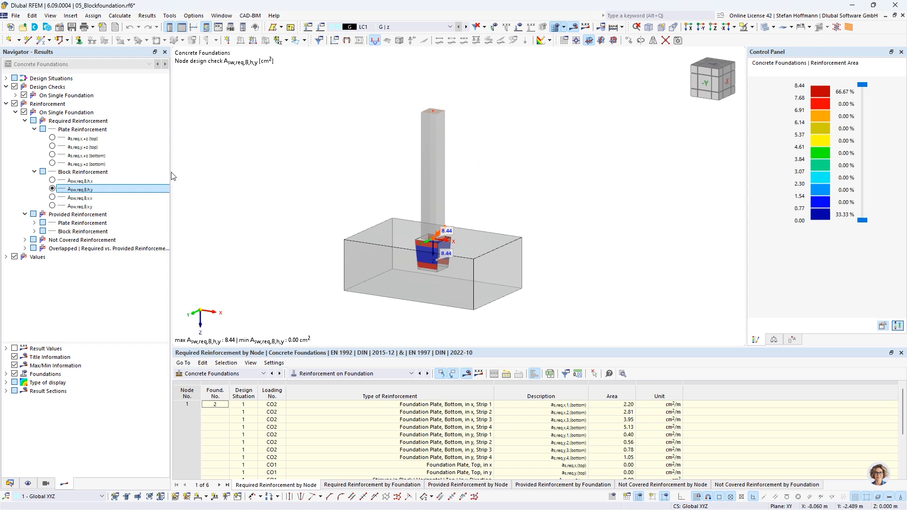
Step: Display the not covered plate reinforcement in x at the bottom, followed by the not covered horizontal block reinforcement in y
left_click(25, 239)
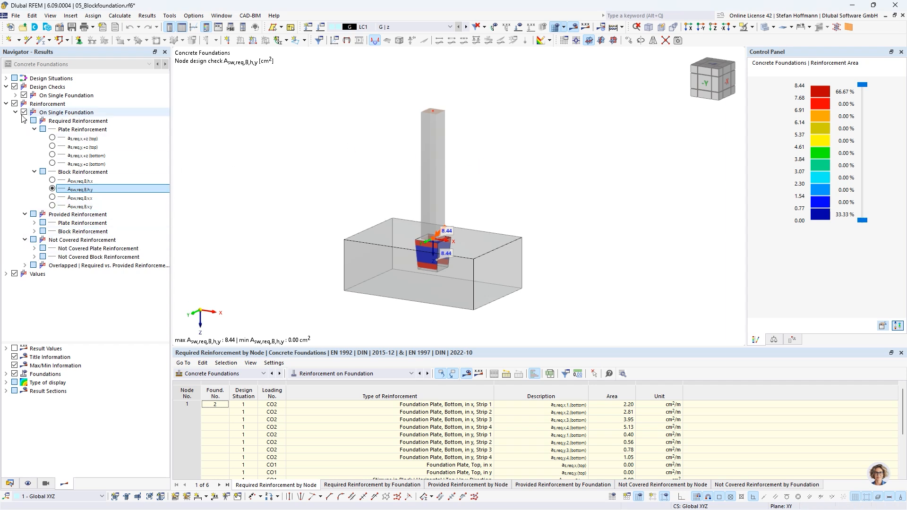
left_click(23, 112)
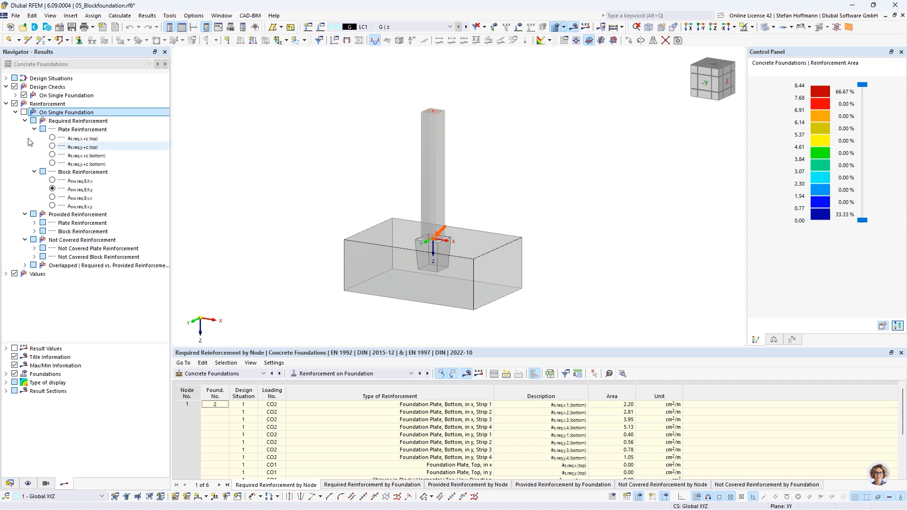
left_click(23, 112)
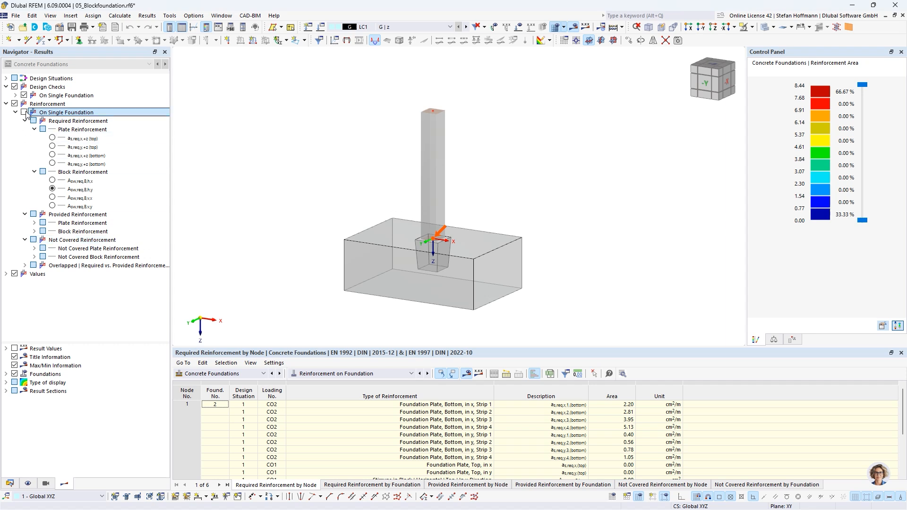
left_click(34, 248)
left_click(52, 266)
left_click(52, 274)
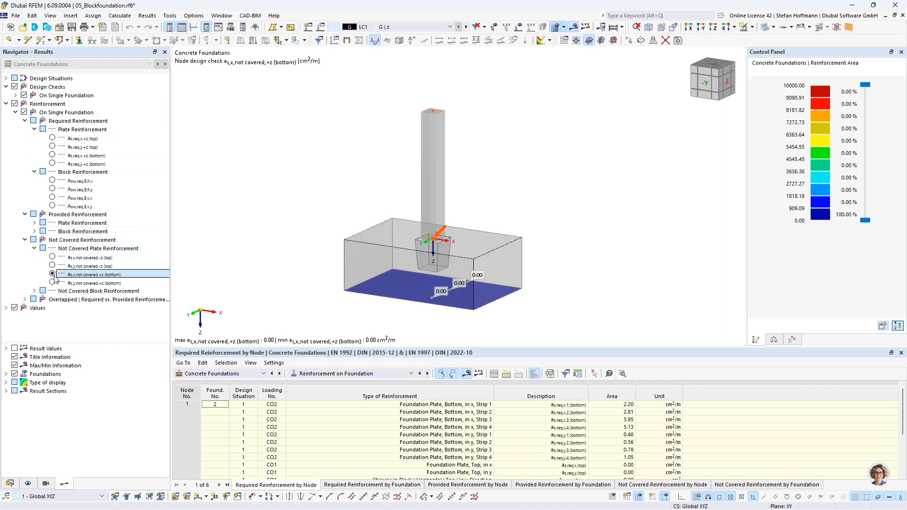
left_click(34, 290)
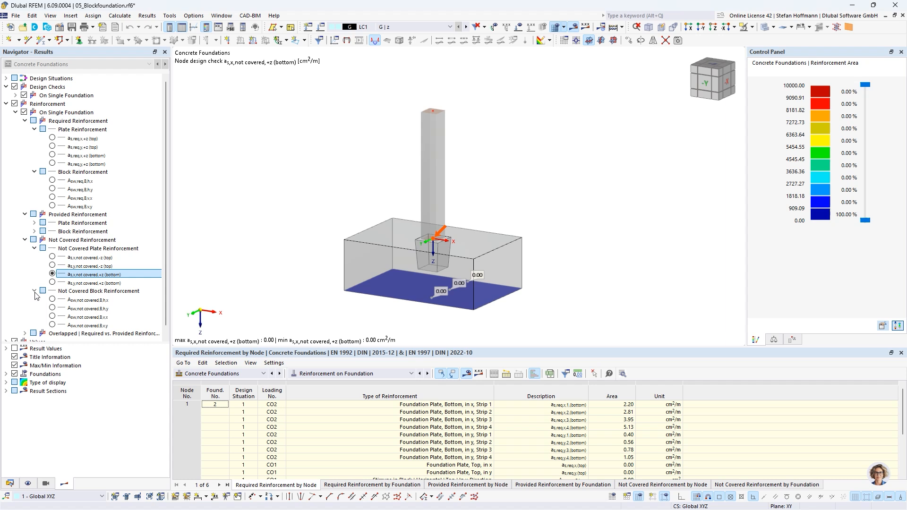
left_click(52, 308)
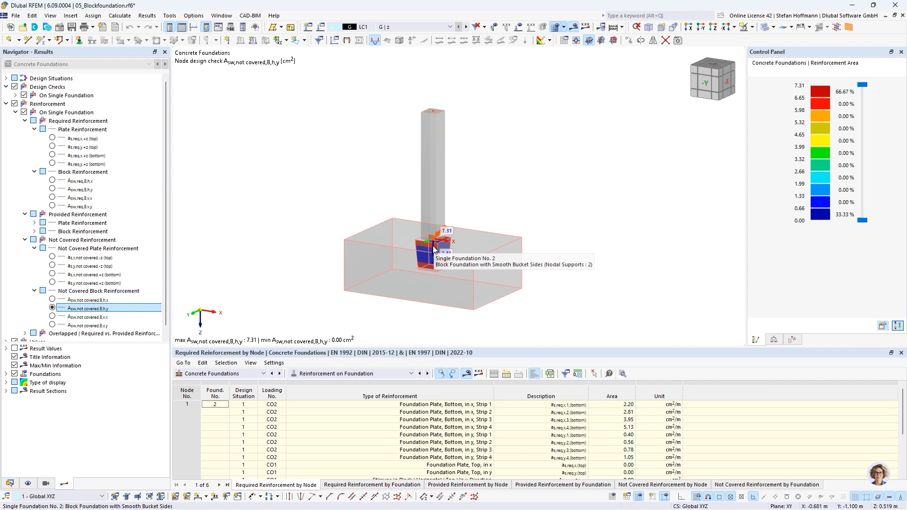
Step: Make the bridge model 06_MovingLoads.rf6 the active model
left_click(9, 483)
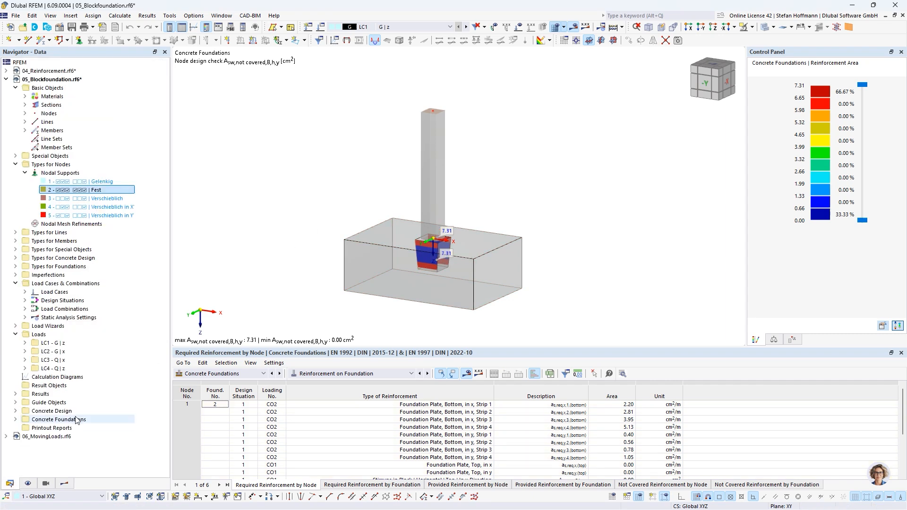
left_click(46, 436)
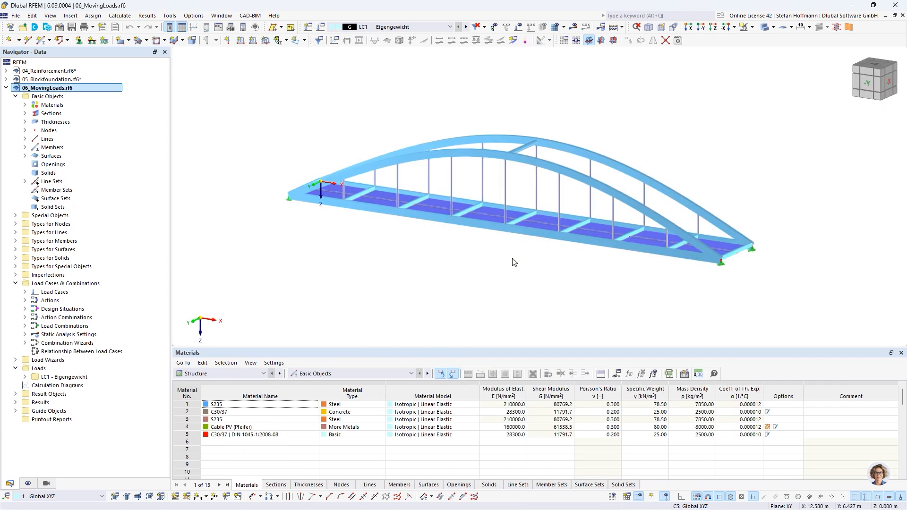
middle_click_drag(514, 262, 475, 264)
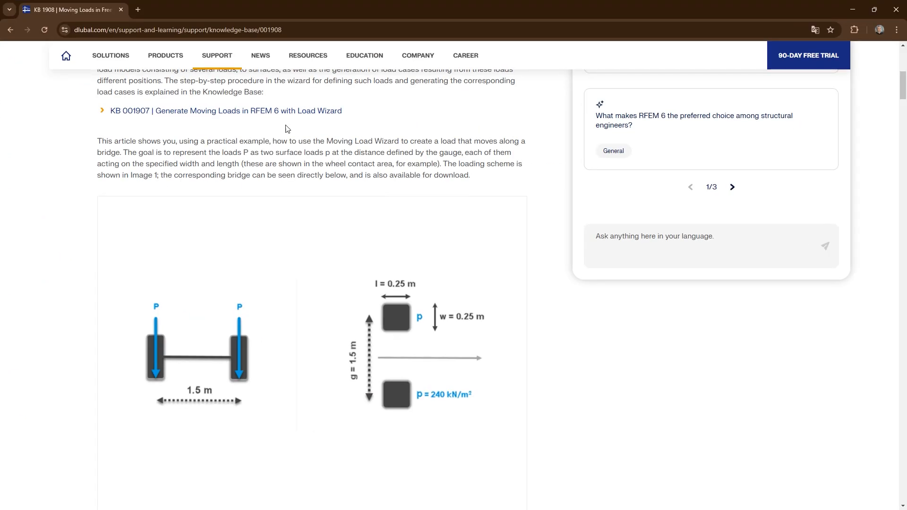
Step: Review the axle load scheme in Dlubal Knowledge Base article 001908 in the browser, and check the definition of the RFEM line set Trajektorie
scroll(287, 128, "up", 8)
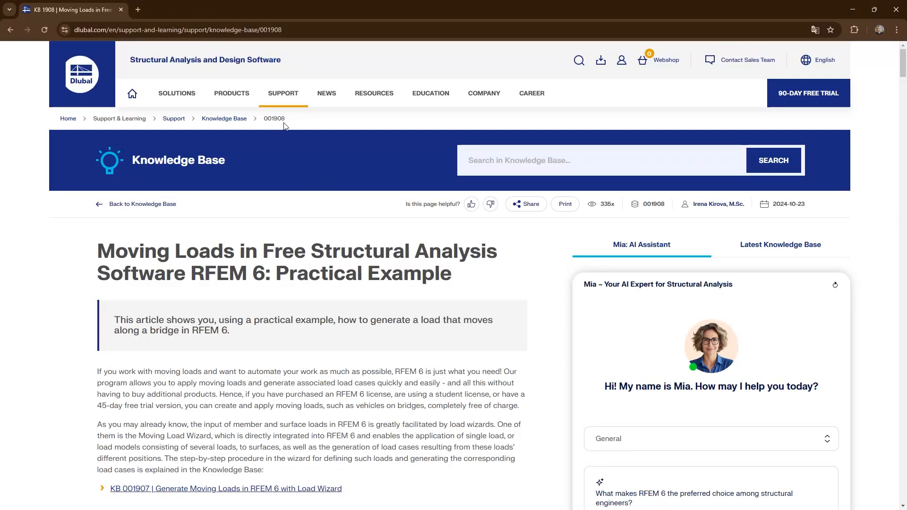
scroll(316, 187, "down", 10)
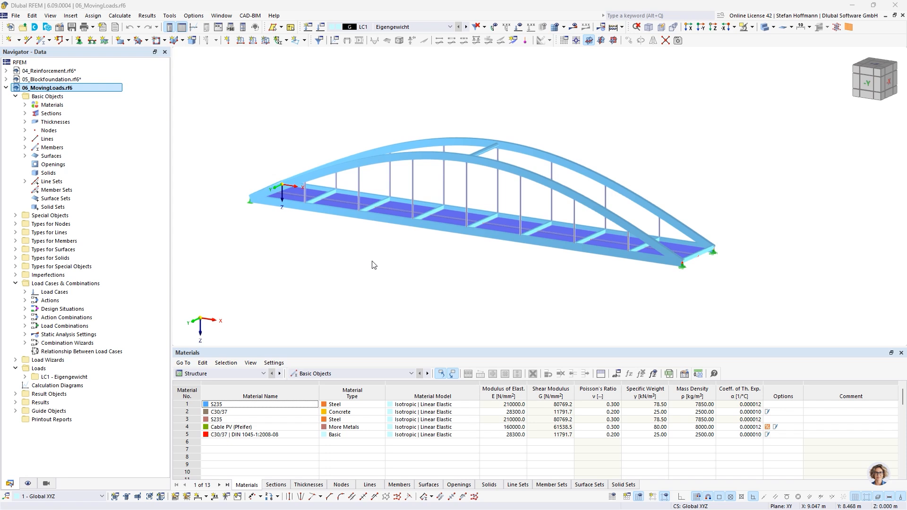
double_click(354, 203)
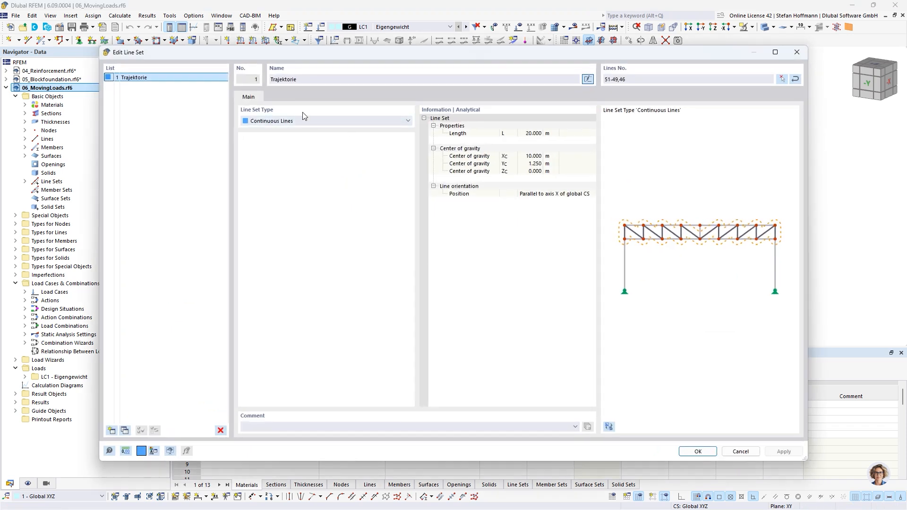
left_click(740, 451)
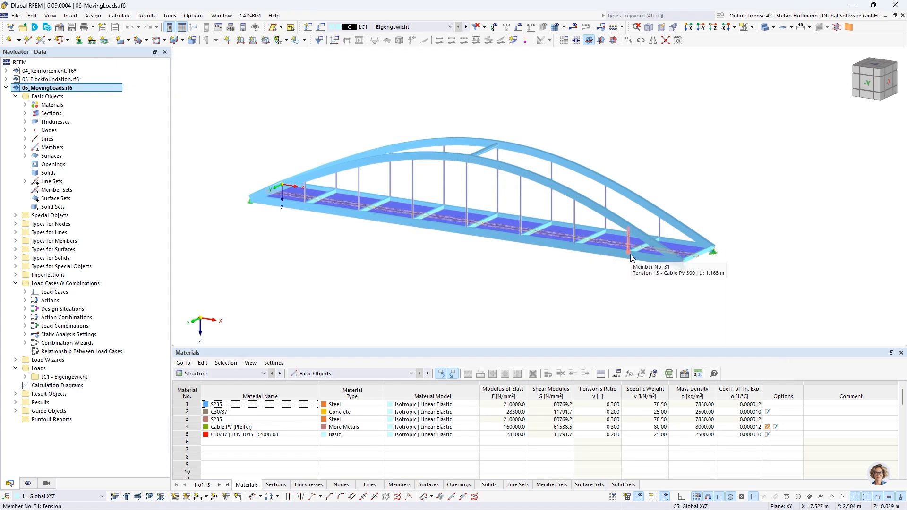
Step: Create a new moving load with the load wizard and apply it to all surfaces
double_click(38, 361)
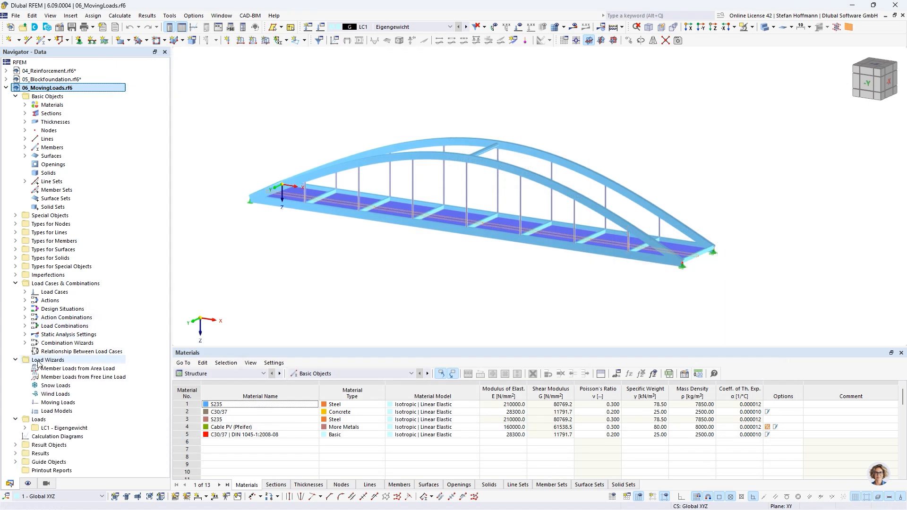
left_click(60, 402)
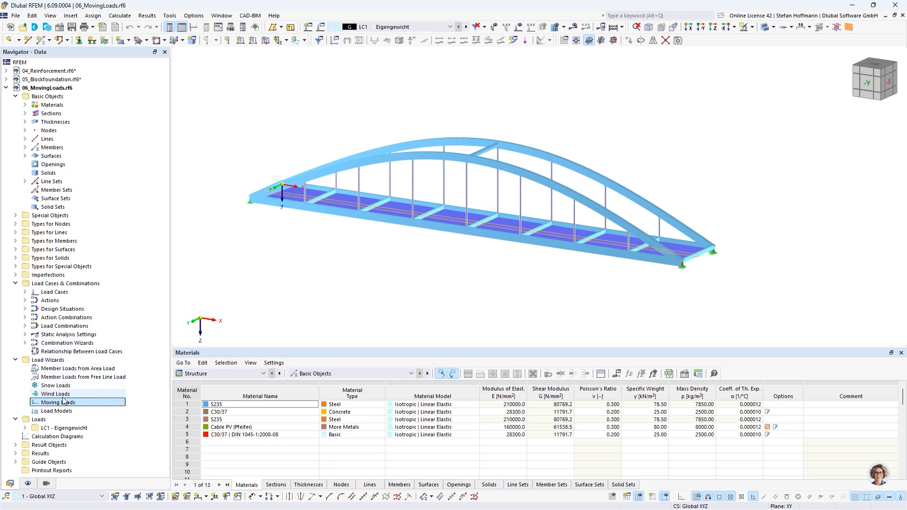
right_click(65, 403)
left_click(94, 418)
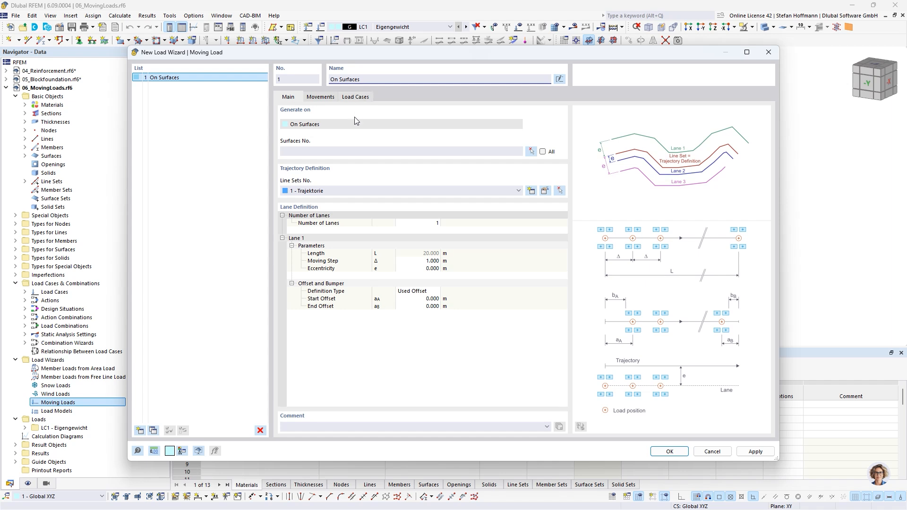
left_click(368, 152)
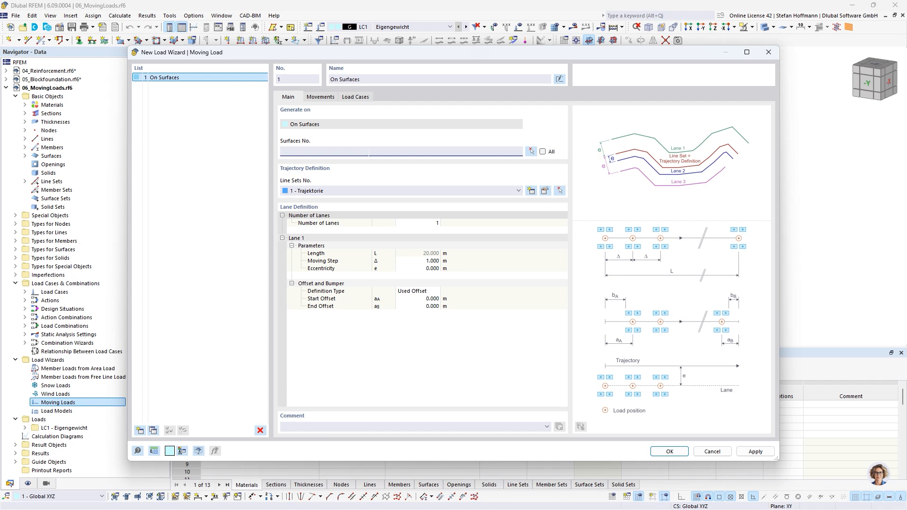
left_click(543, 152)
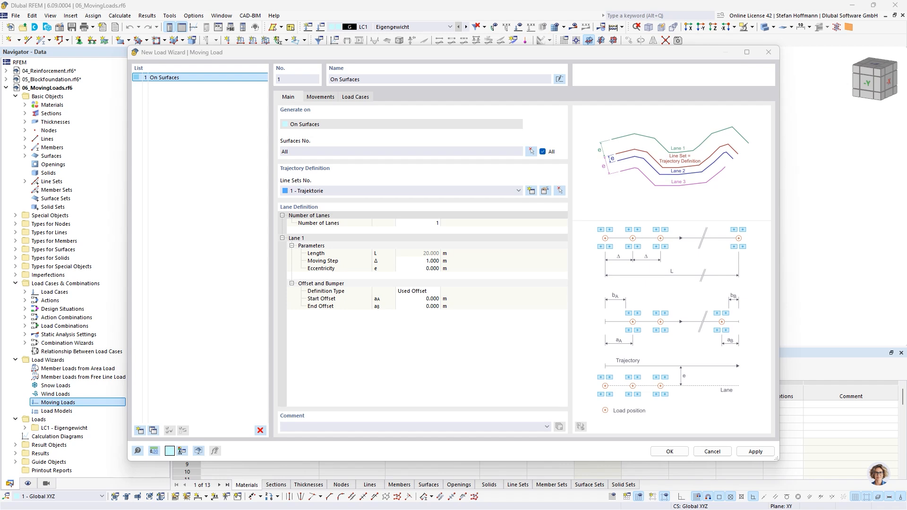
Step: Set the moving step of Lane 1 to 0.25 m
left_click(431, 261)
type("0,")
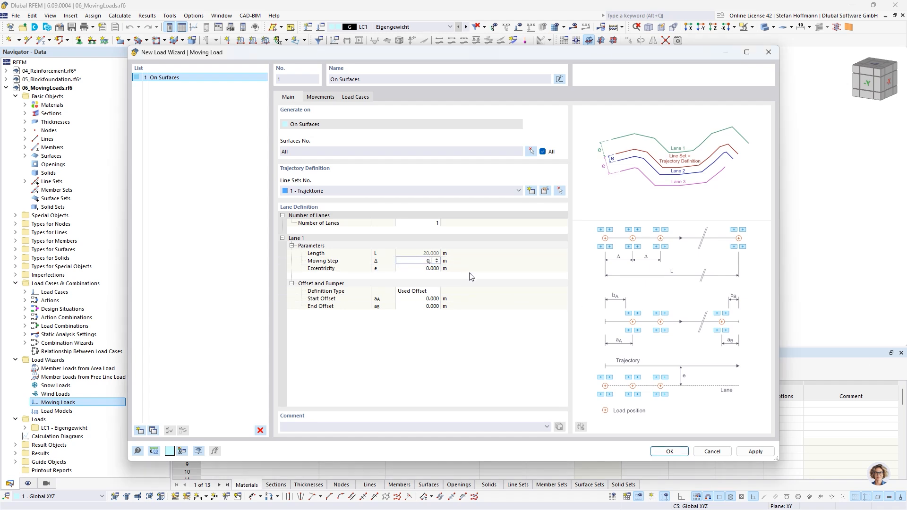
type("25")
key("Tab")
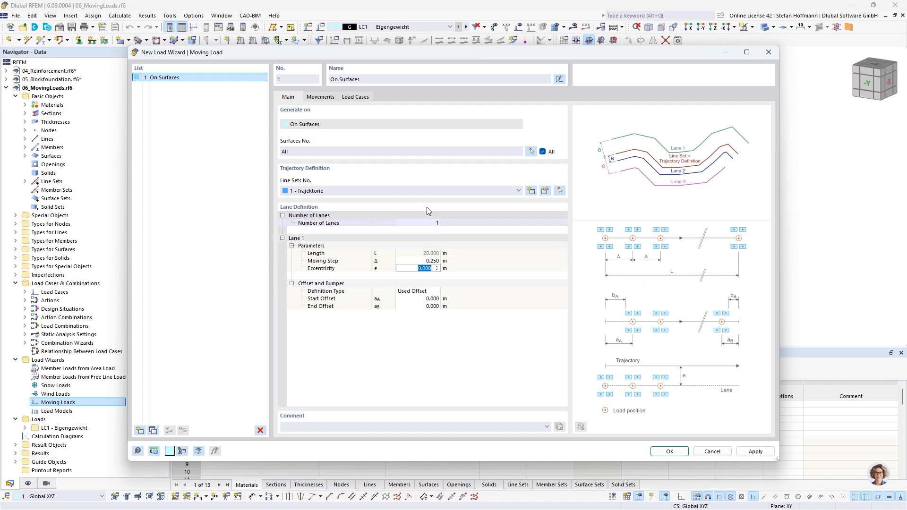
Step: Add a set of movements for Lane 1 and start a new load model for it
left_click(328, 100)
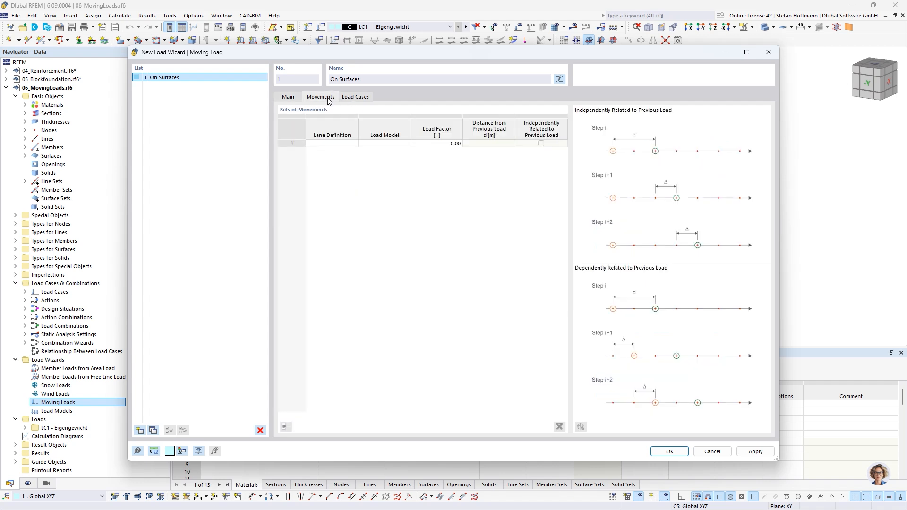
left_click(349, 143)
left_click(352, 143)
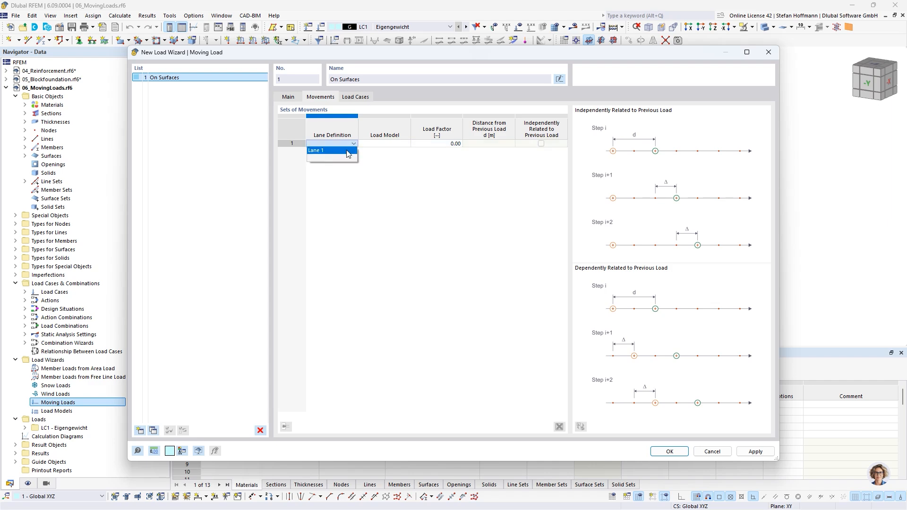
left_click(348, 151)
left_click(380, 145)
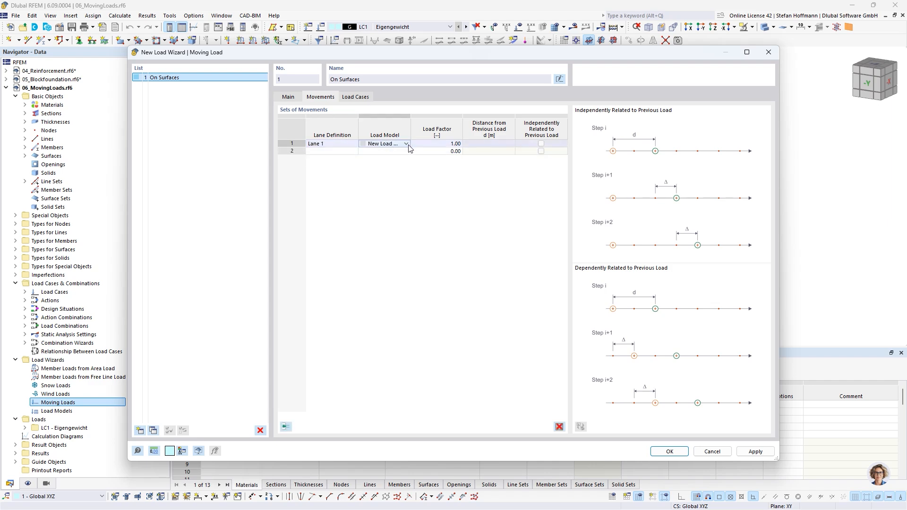
left_click(406, 145)
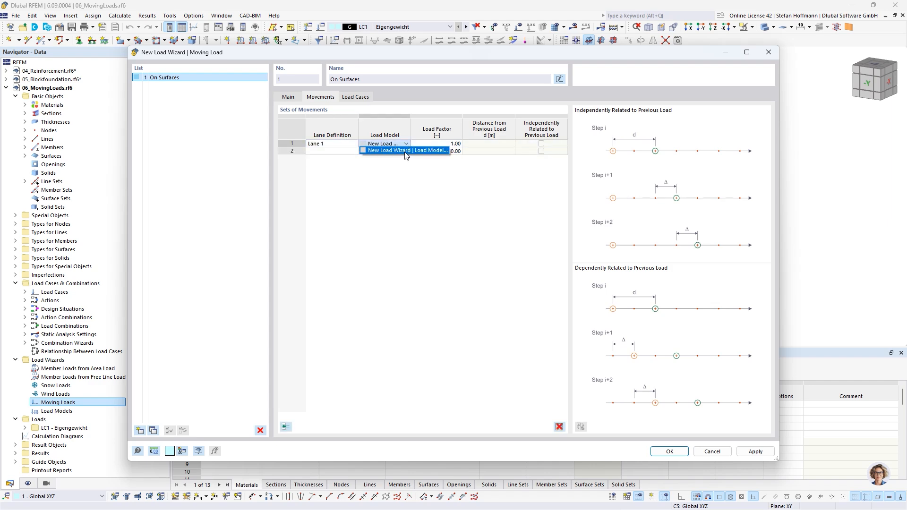
left_click(405, 151)
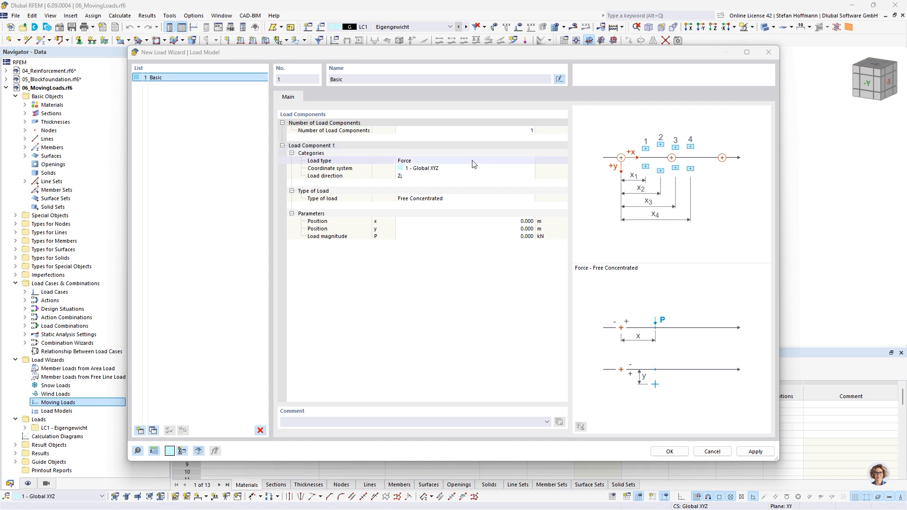
Step: Define the load component as Axle - Free Rectangular Load with a gauge of 1.5 m and a magnitude of 240 kN/m²
left_click(466, 198)
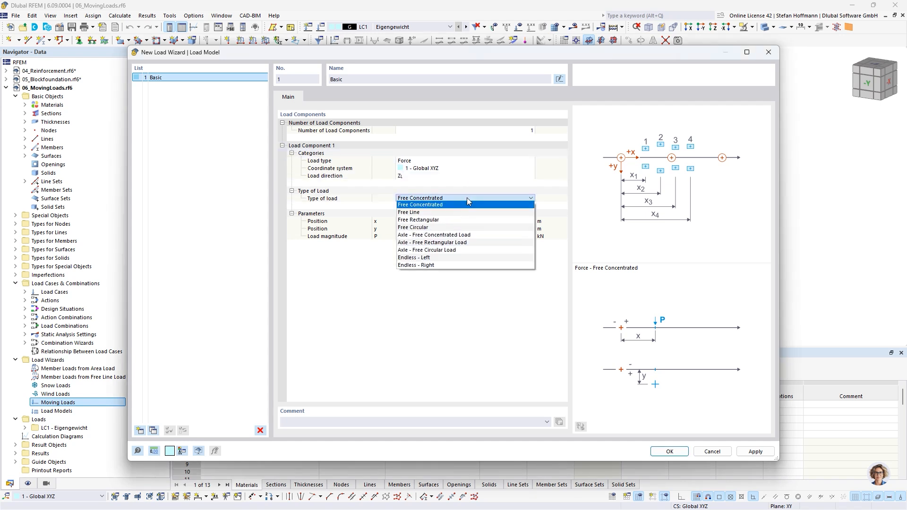
left_click(463, 243)
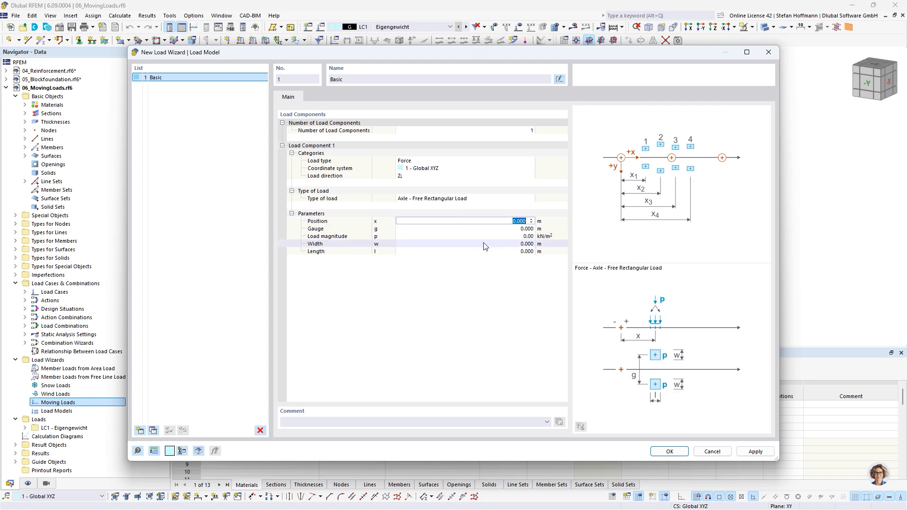
key("Tab")
type("1")
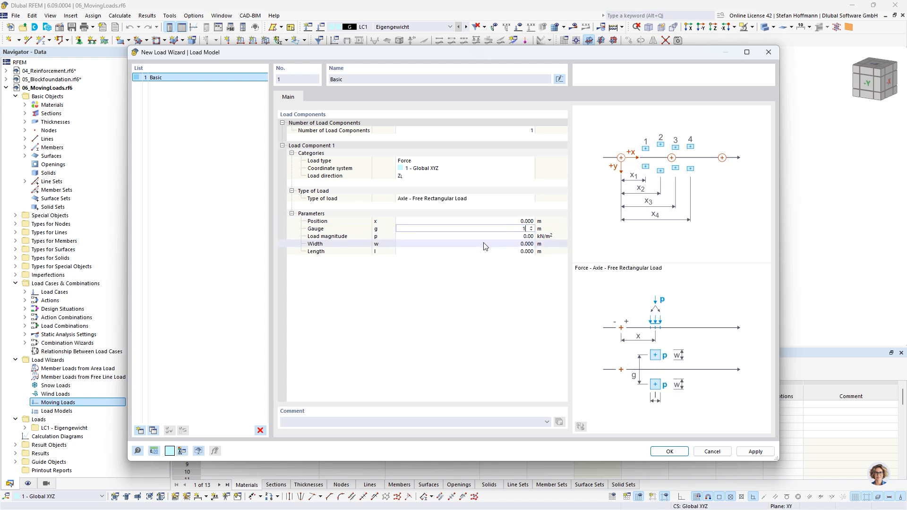
key("Tab")
key("shift+Tab")
type("1.5")
key("Tab")
type("240")
key("Tab")
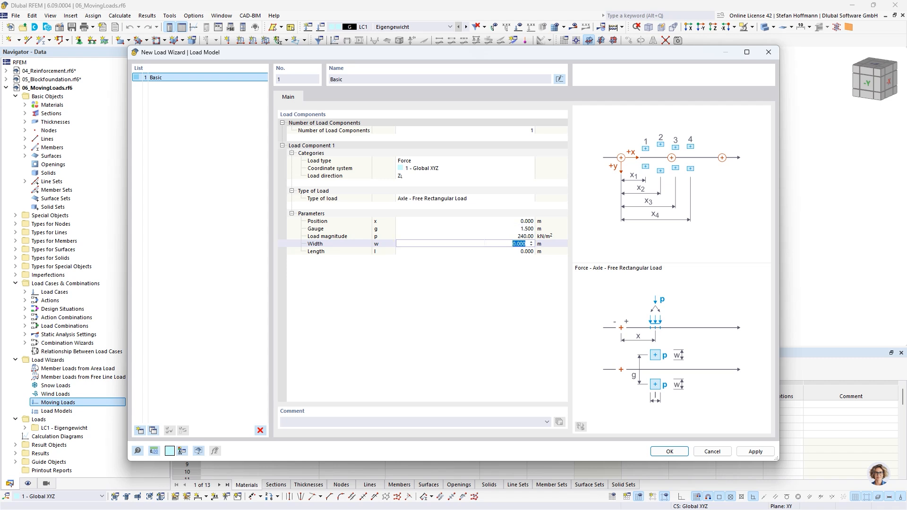
Step: Set the axle load's width and length to 0.25 m, and generate the moving load cases
type("0.25")
key("Tab")
type("0.25")
key("shift+Tab")
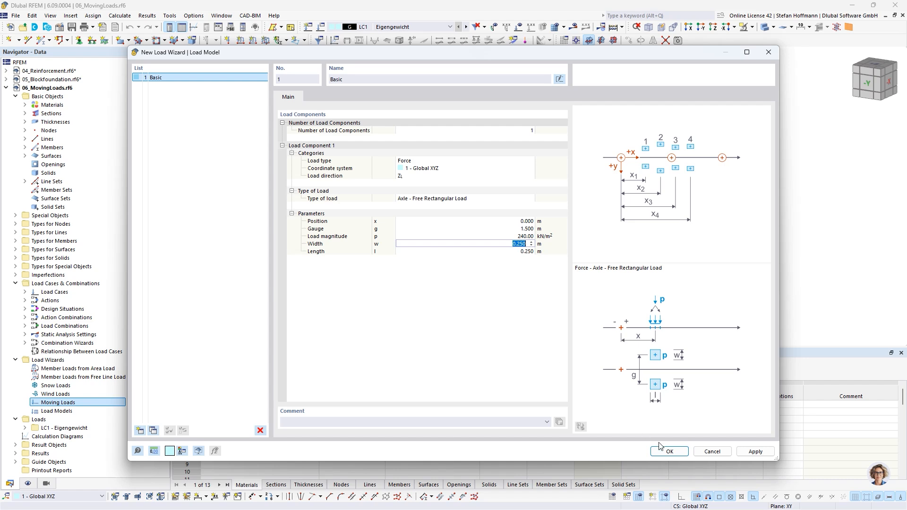
left_click(669, 451)
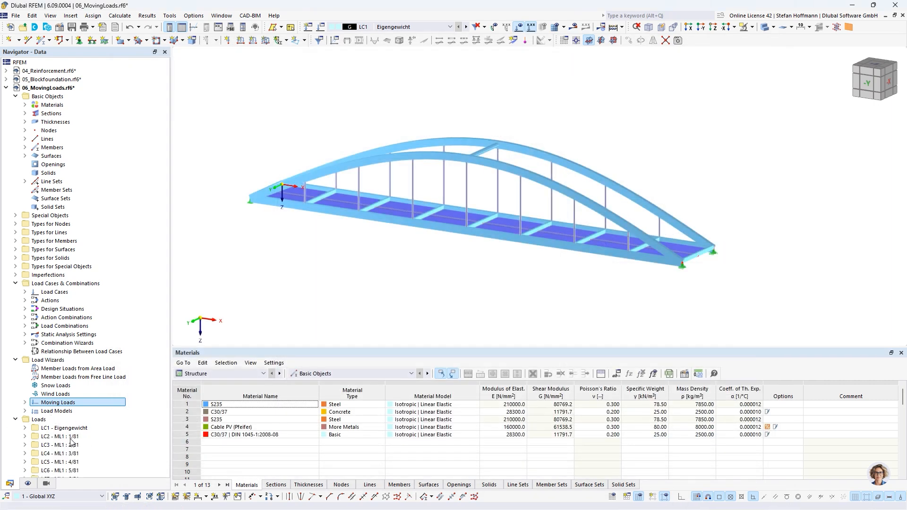
Step: Show the generated load case LC2 and step through the following load cases to LC19 to examine the axle load positions
left_click(95, 436)
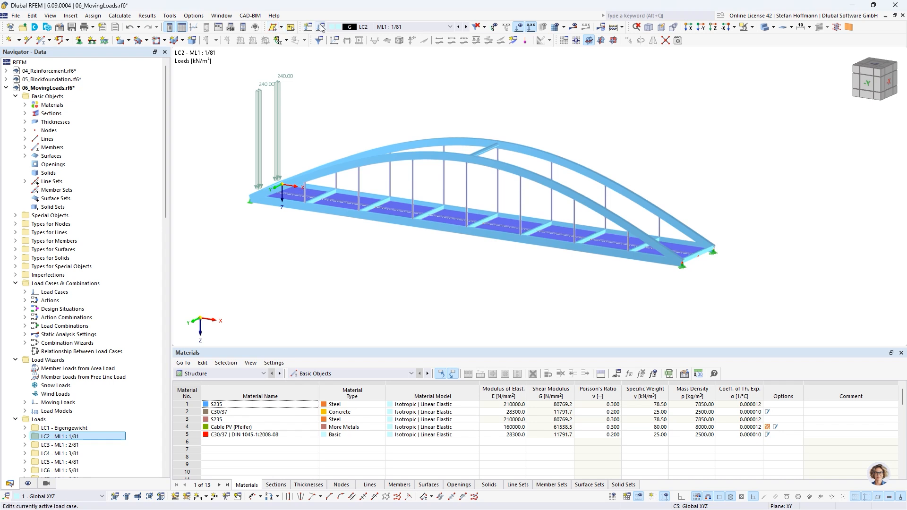
left_click(466, 27)
left_click(466, 27)
left_click(466, 27)
left_click(466, 27)
left_click(466, 27)
left_click(465, 27)
left_click(465, 27)
left_click(465, 27)
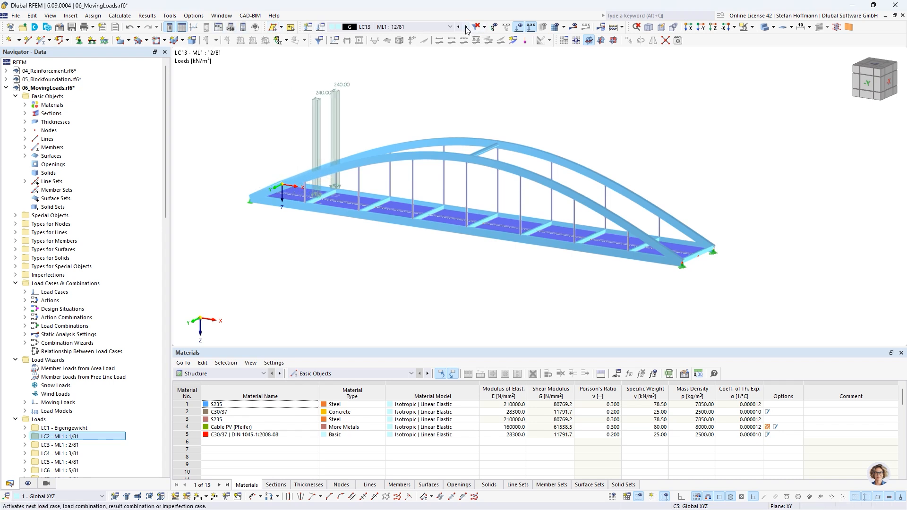
left_click(465, 27)
left_click(466, 27)
left_click(465, 26)
left_click(466, 27)
left_click(465, 27)
left_click(466, 27)
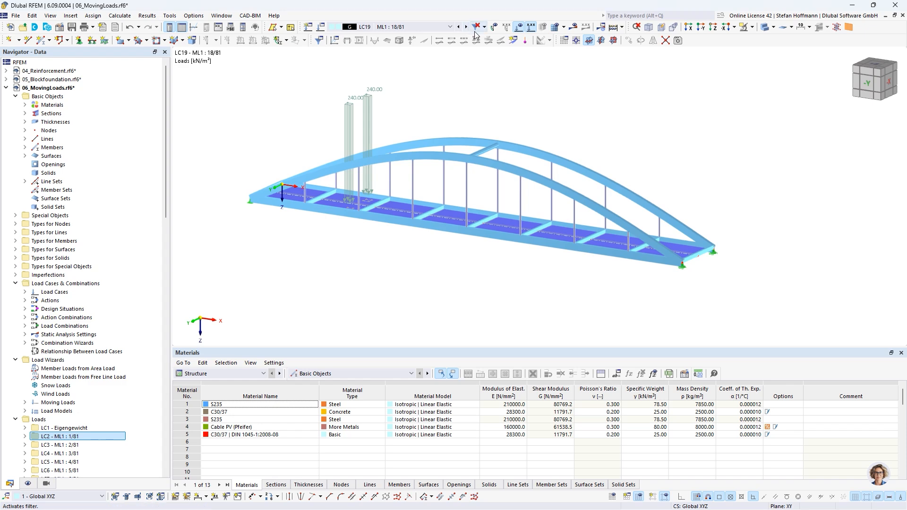
Step: Calculate load case LC19 to show its results, and switch the display from global deformations to the distribution of loads
left_click(577, 29)
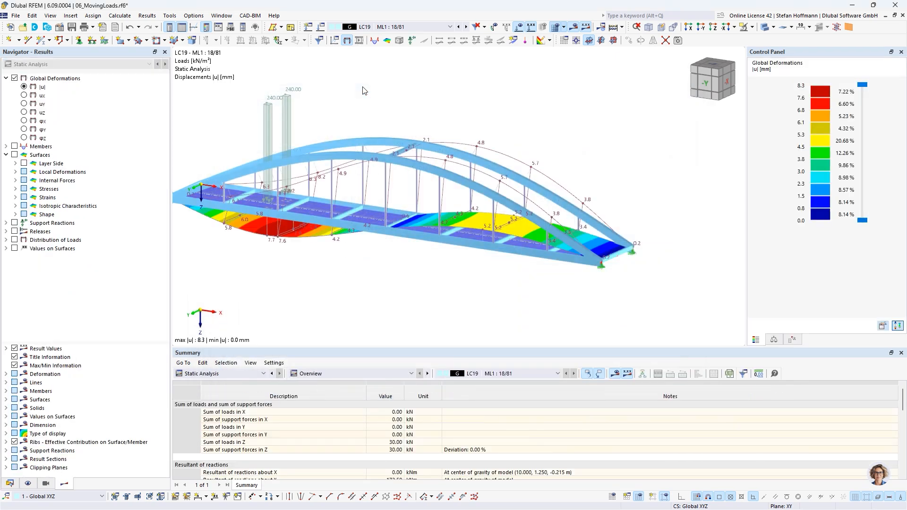
middle_click_drag(368, 91, 473, 145)
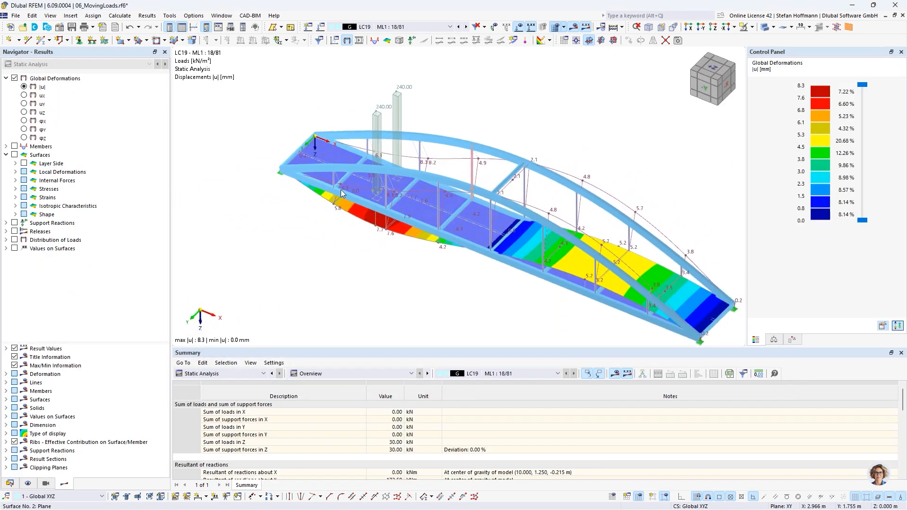
left_click(14, 240)
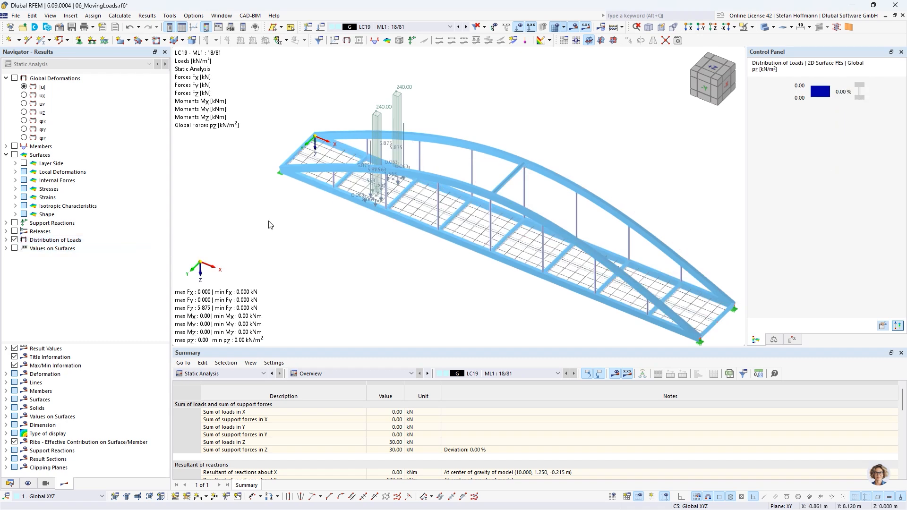
scroll(362, 200, "up", 5)
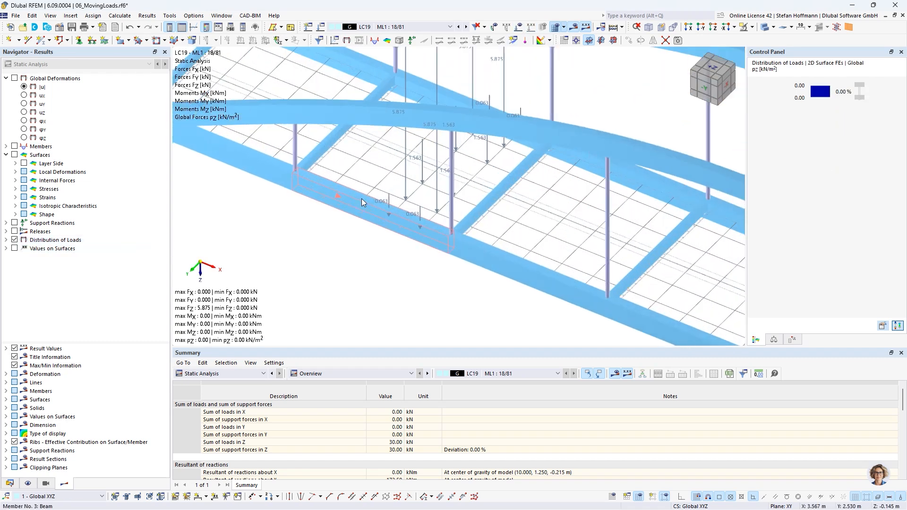
Step: Show the global pZ load distribution for the 2D surface FEs and examine the FE mesh node forces on the bridge deck
left_click(6, 240)
scroll(45, 307, "down", 3)
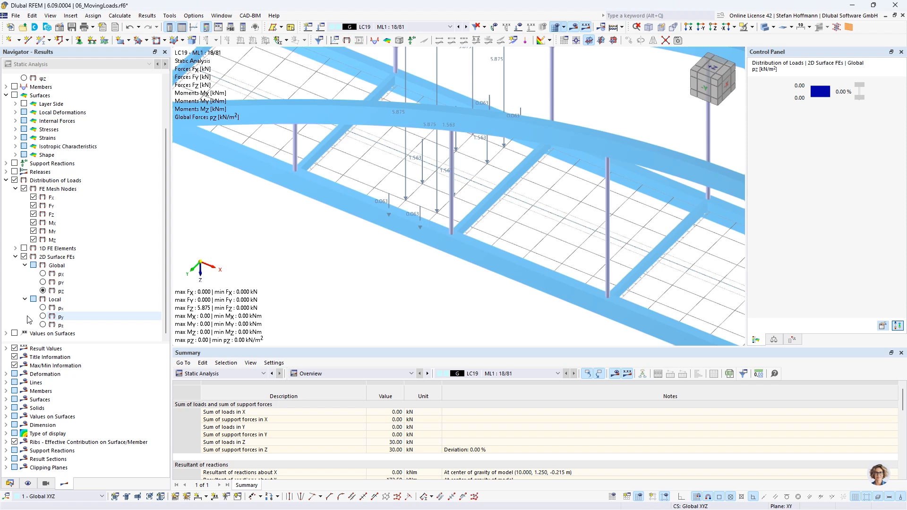
left_click(43, 291)
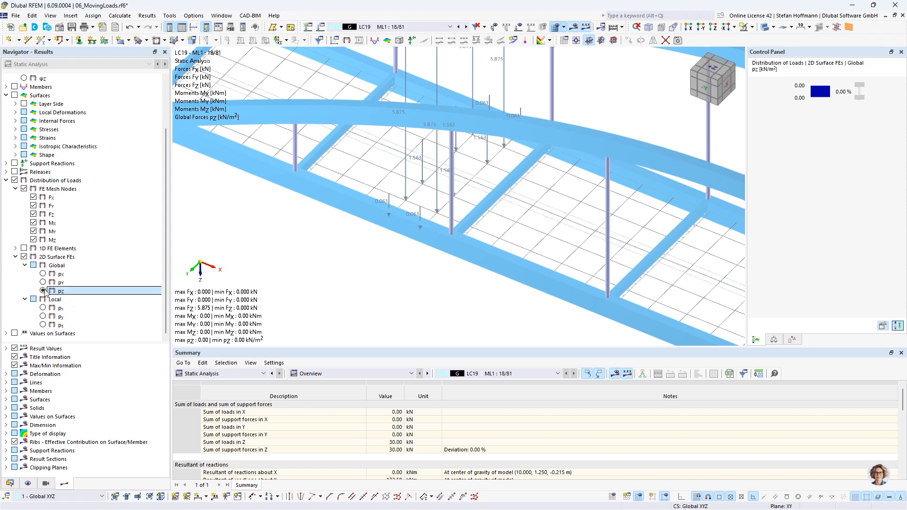
scroll(424, 165, "down", 3)
middle_click_drag(416, 194, 406, 236)
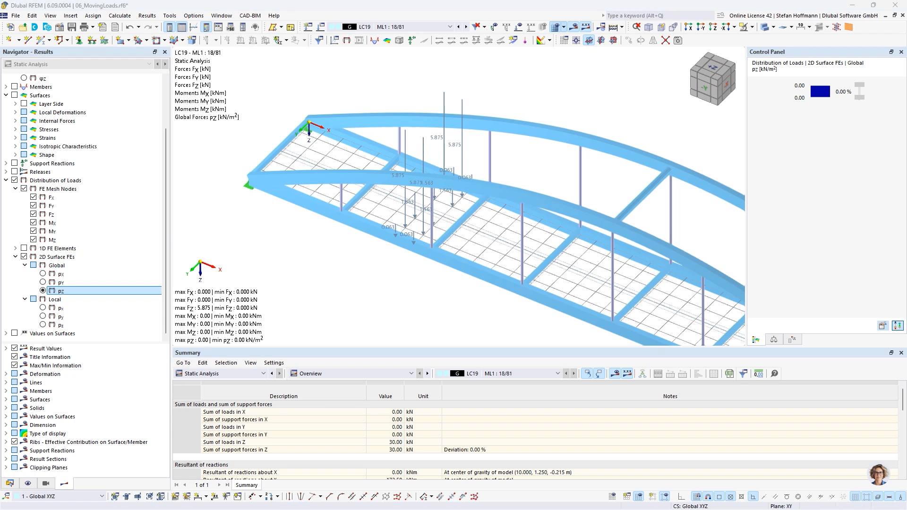
left_click(641, 125)
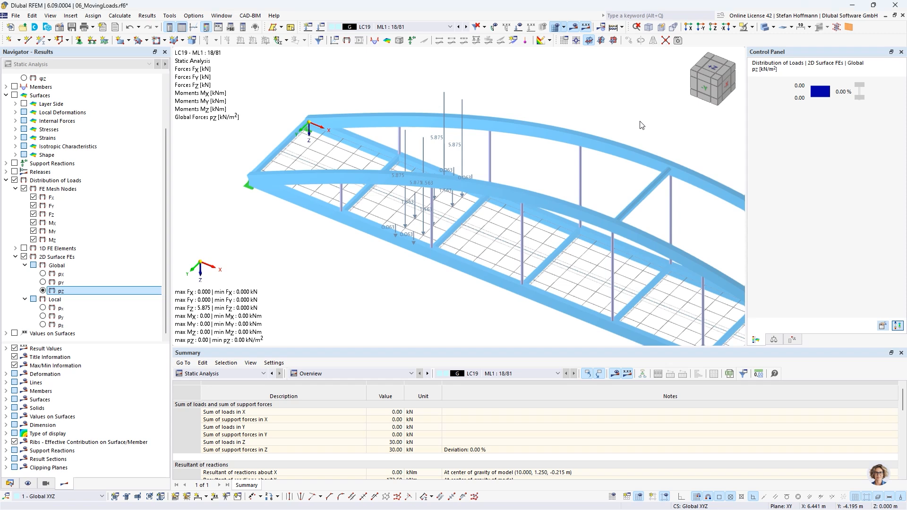